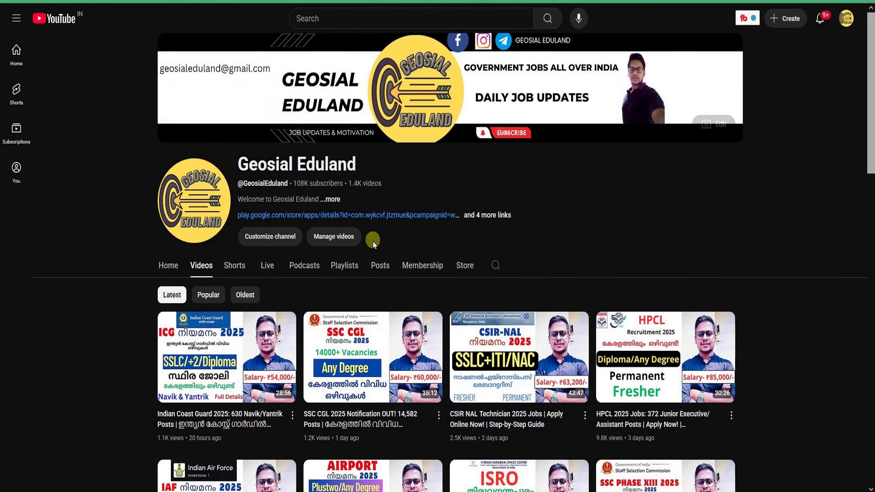
Browse the YouTube channel's video list from the top, scrolling up and down through it
scroll(235, 257, "down", 2)
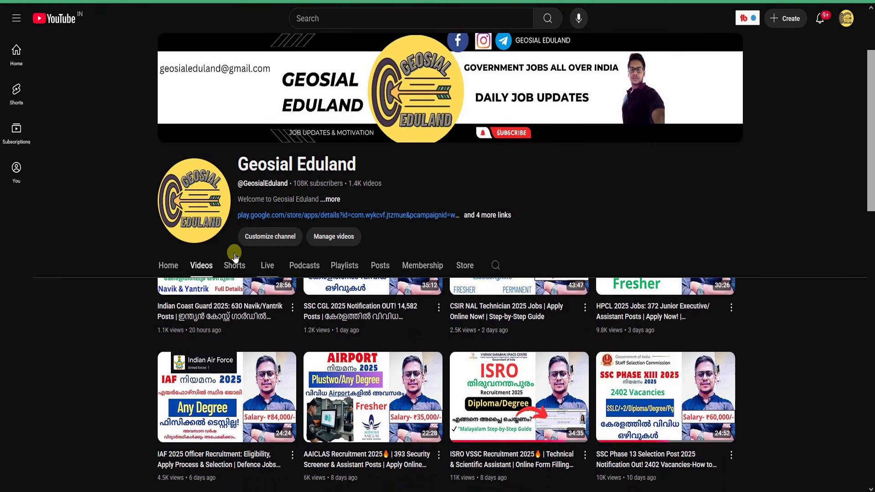
left_click(199, 267)
scroll(814, 355, "down", 2)
scroll(821, 335, "up", 2)
scroll(829, 327, "down", 2)
scroll(869, 205, "down", 3)
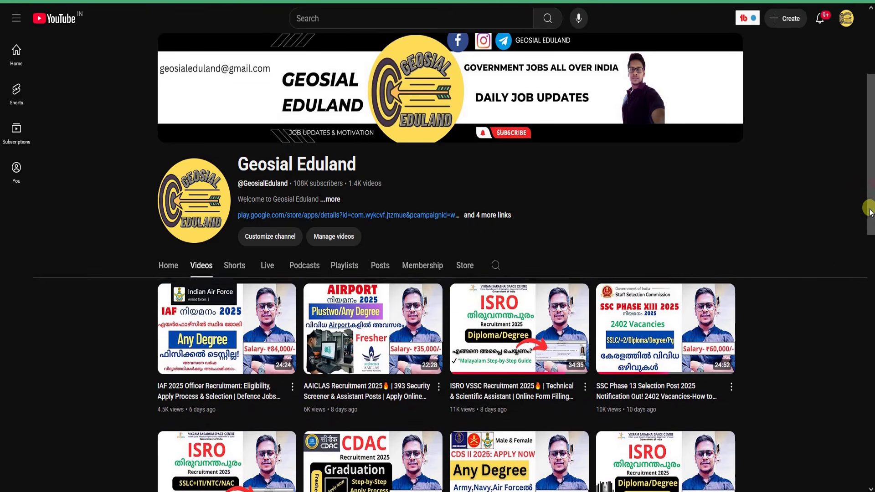
scroll(819, 266, "up", 4)
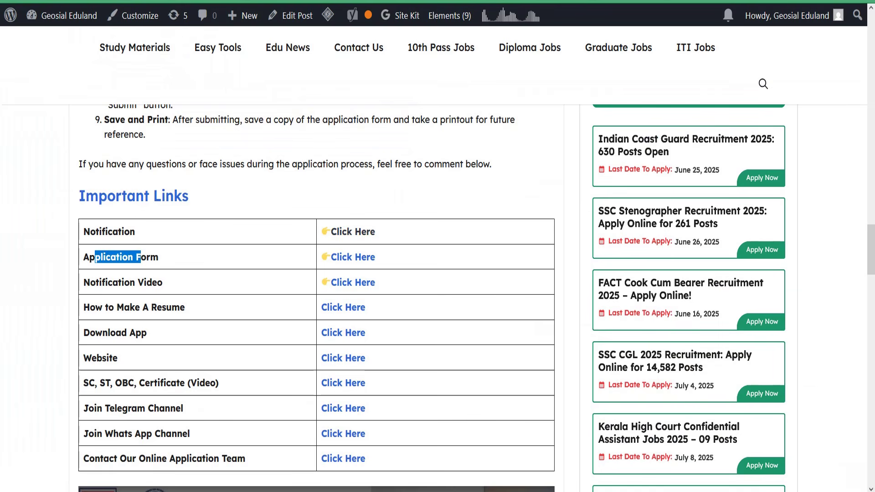
scroll(446, 133, "up", 6)
scroll(446, 133, "up", 15)
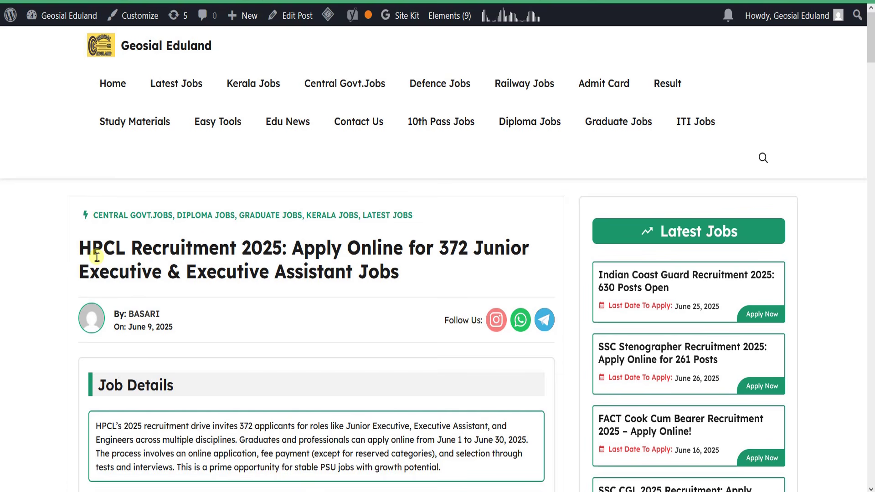
left_click_drag(86, 247, 362, 250)
scroll(374, 271, "down", 3)
scroll(375, 270, "down", 3)
scroll(516, 296, "up", 7)
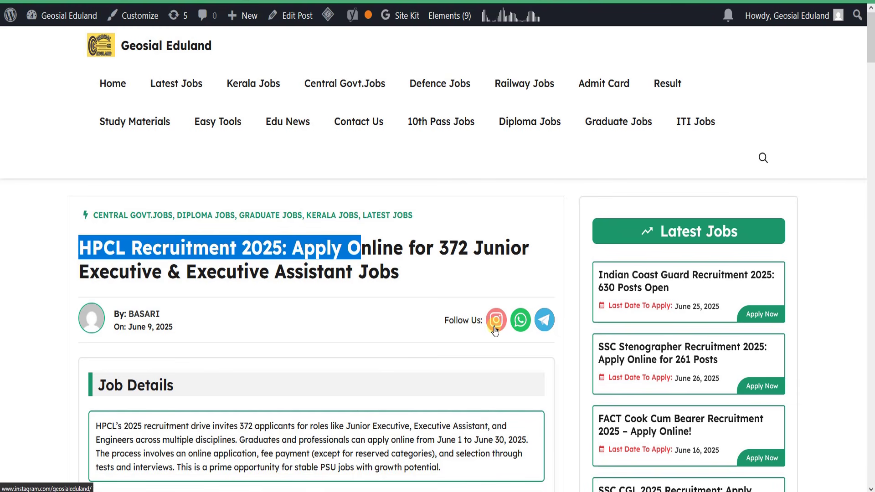
scroll(273, 278, "down", 6)
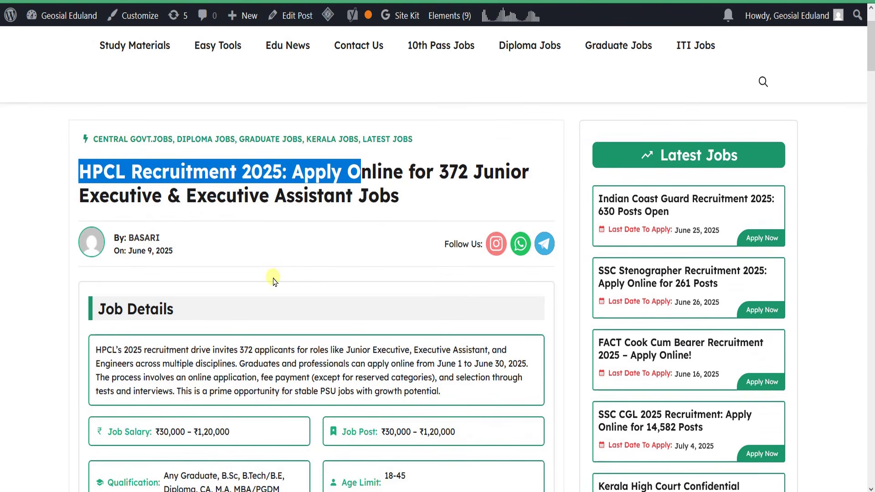
scroll(224, 190, "down", 20)
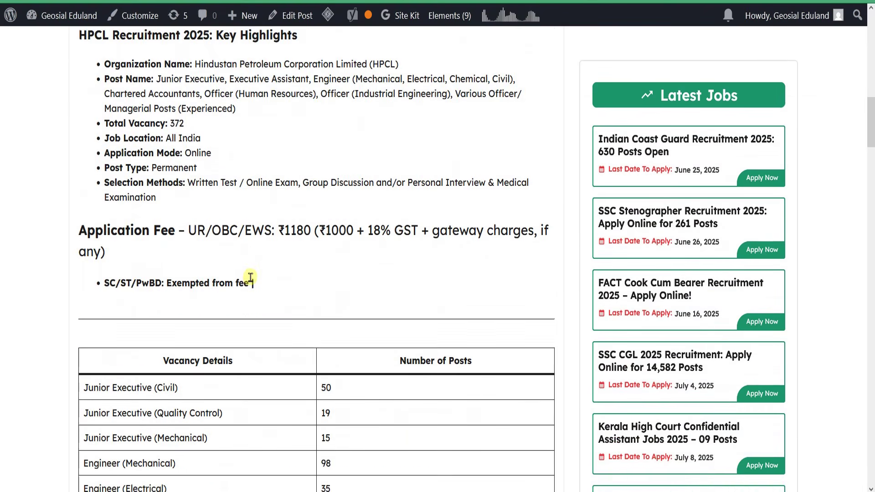
scroll(267, 276, "down", 8)
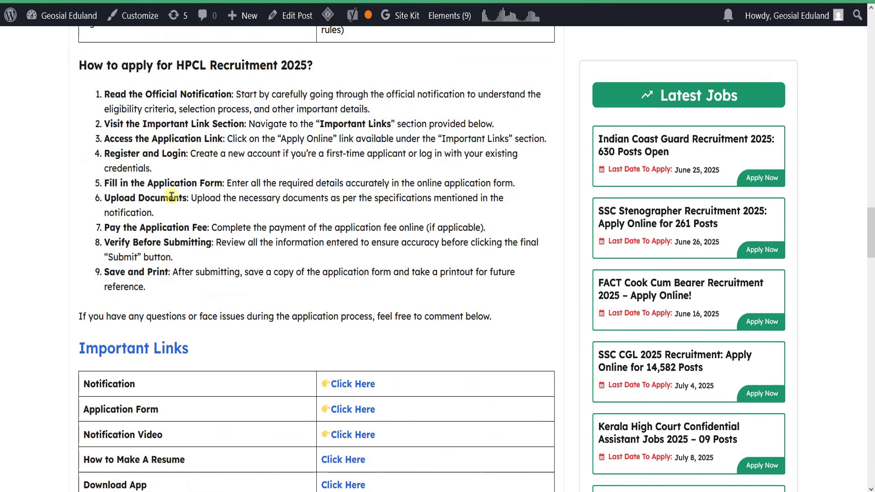
scroll(171, 196, "up", 20)
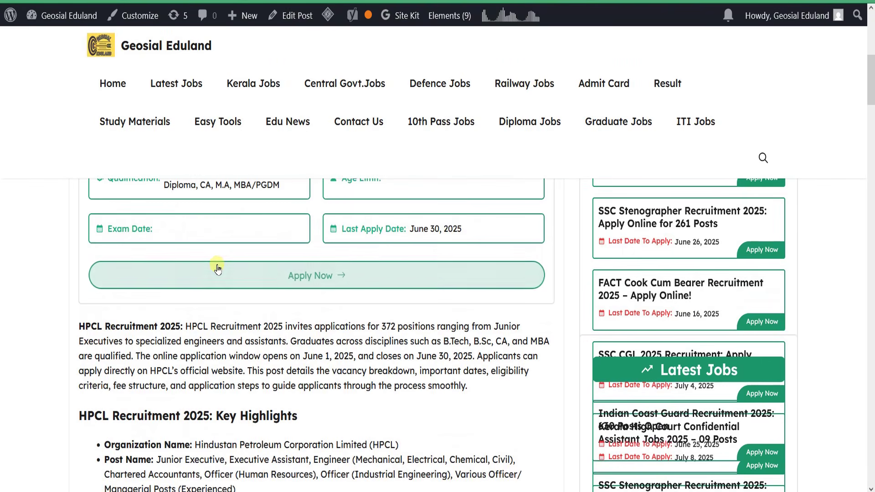
scroll(218, 270, "up", 8)
scroll(259, 257, "down", 1)
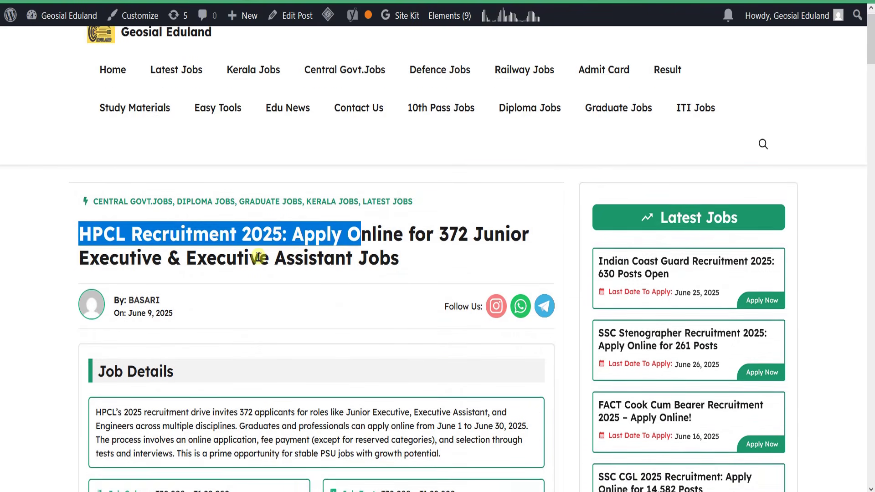
scroll(259, 258, "down", 20)
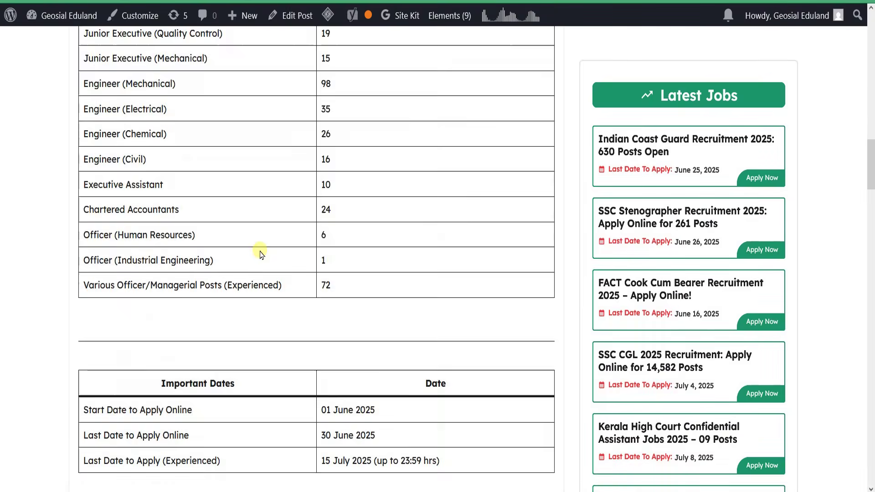
scroll(261, 254, "down", 17)
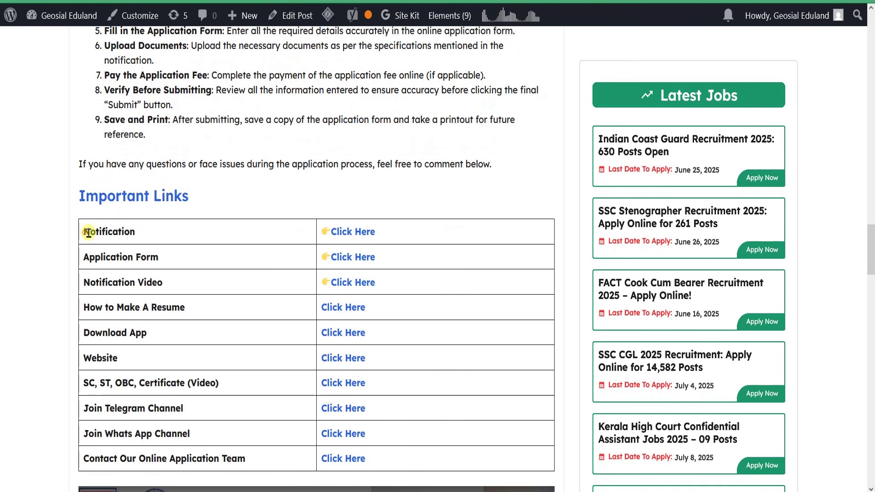
Review the Important Links table, highlighting the Notification and Contact Our Online Application Team rows
left_click_drag(89, 232, 130, 232)
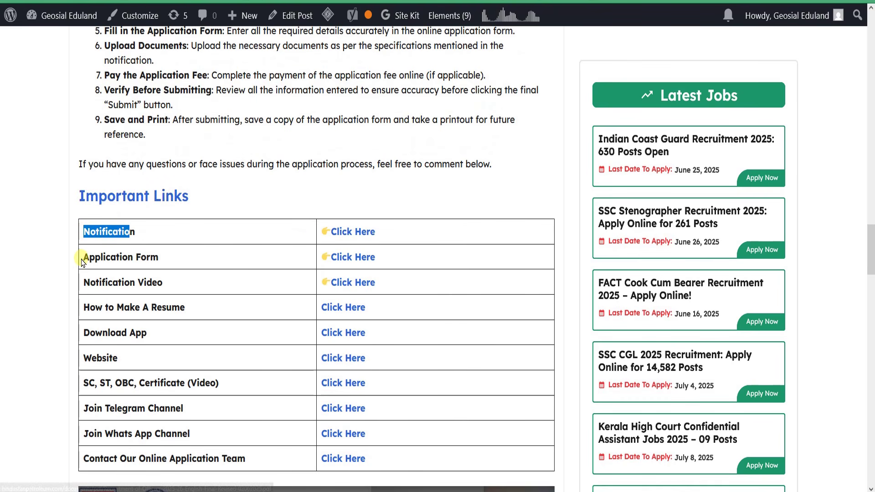
left_click_drag(89, 257, 158, 258)
scroll(299, 274, "down", 3)
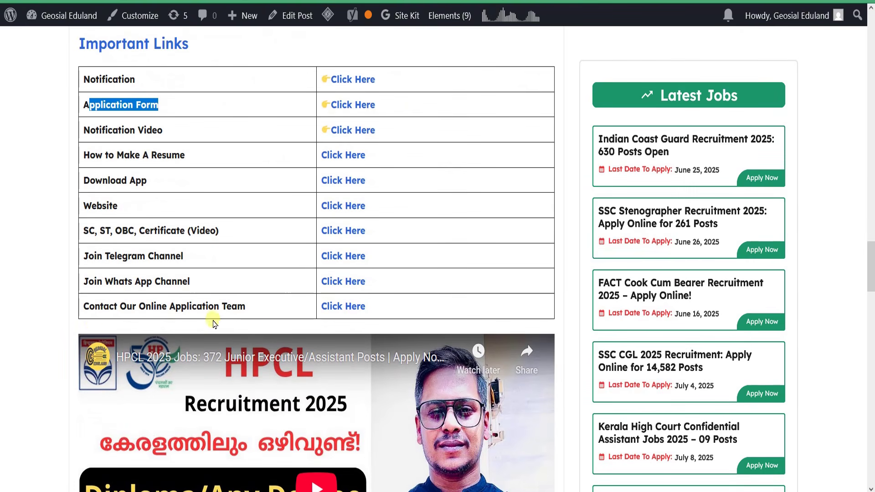
left_click_drag(112, 310, 223, 306)
scroll(262, 296, "down", 3)
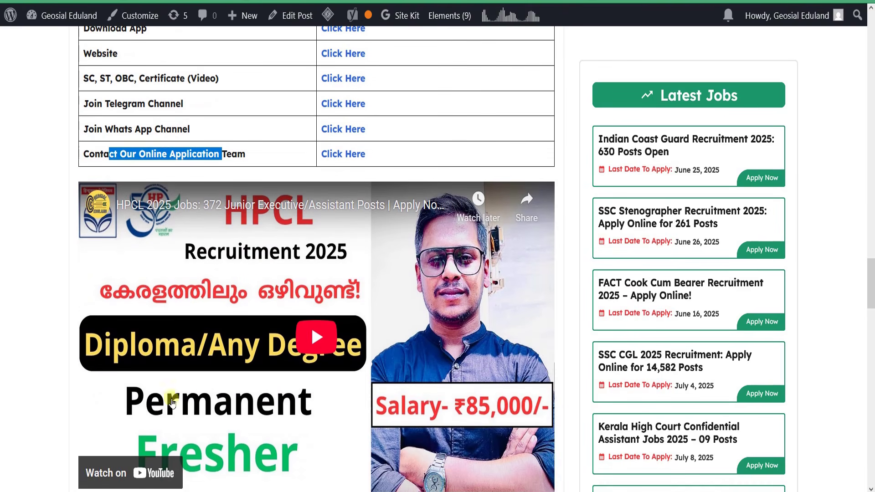
scroll(243, 246, "down", 3)
scroll(243, 247, "up", 3)
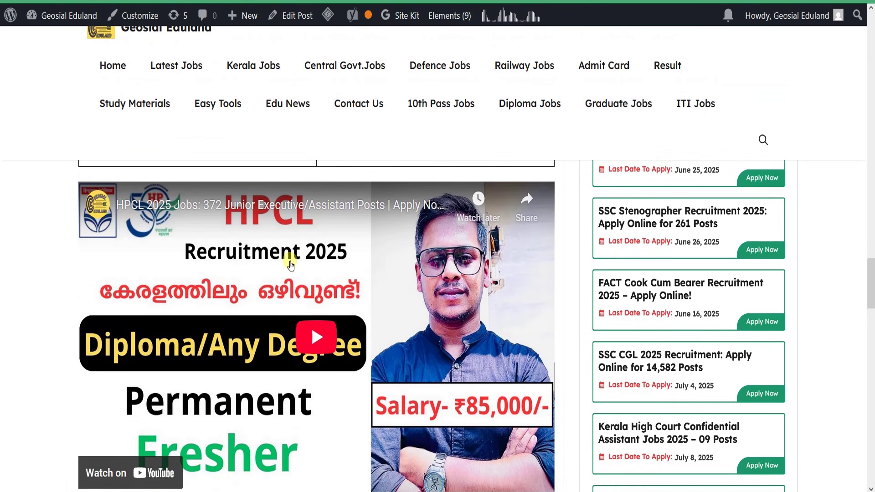
scroll(289, 256, "down", 1)
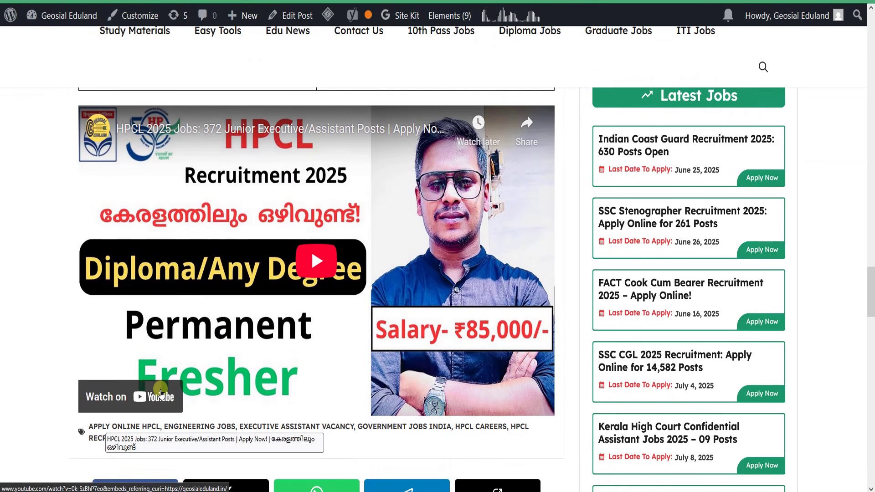
scroll(346, 319, "up", 1)
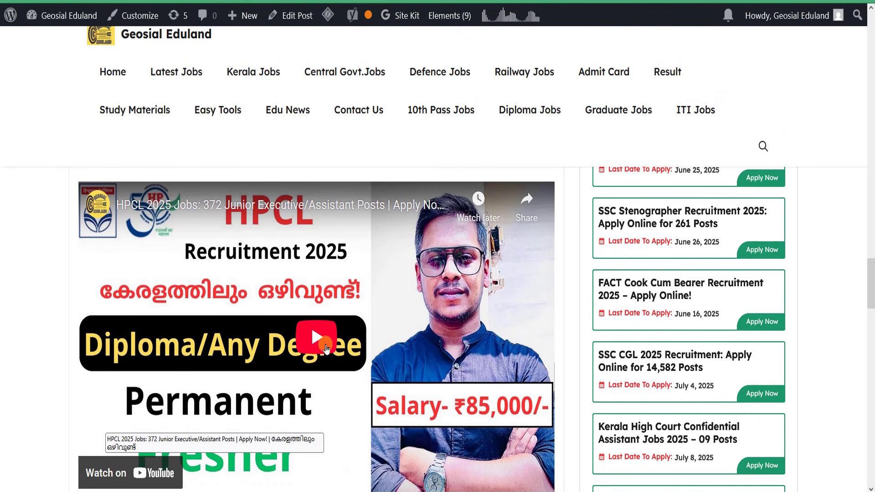
scroll(325, 340, "up", 6)
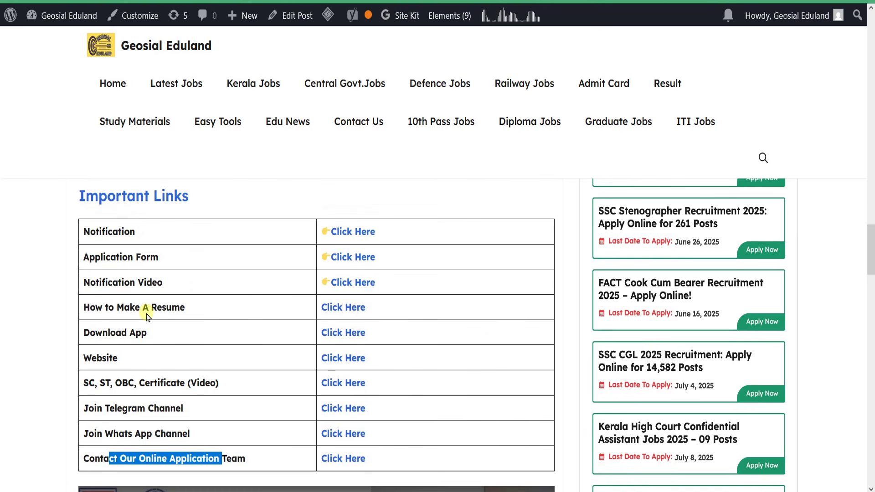
Open the Application Form row's Click Here link in a new tab
left_click_drag(131, 283, 170, 283)
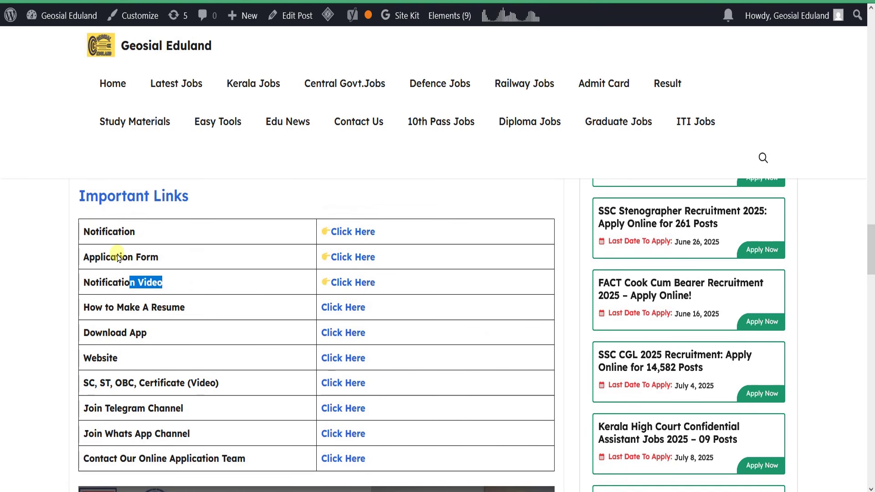
left_click_drag(81, 258, 170, 256)
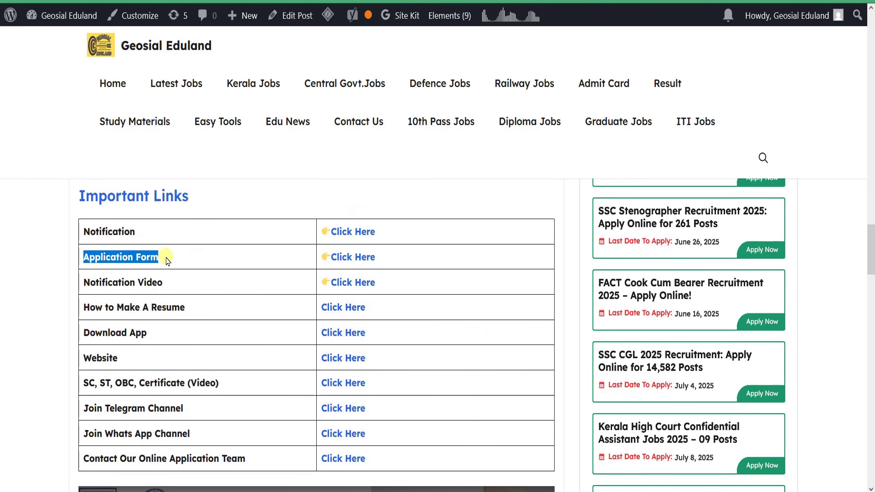
left_click(168, 257)
left_click_drag(99, 257, 165, 257)
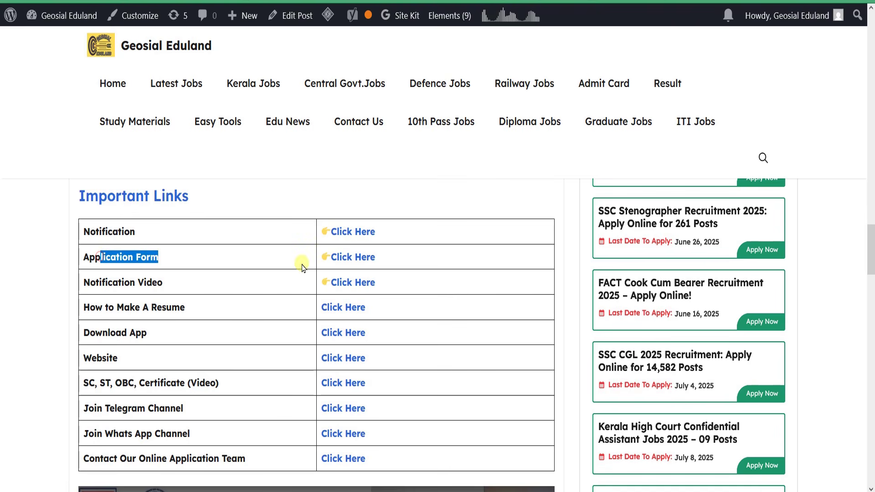
right_click(351, 260)
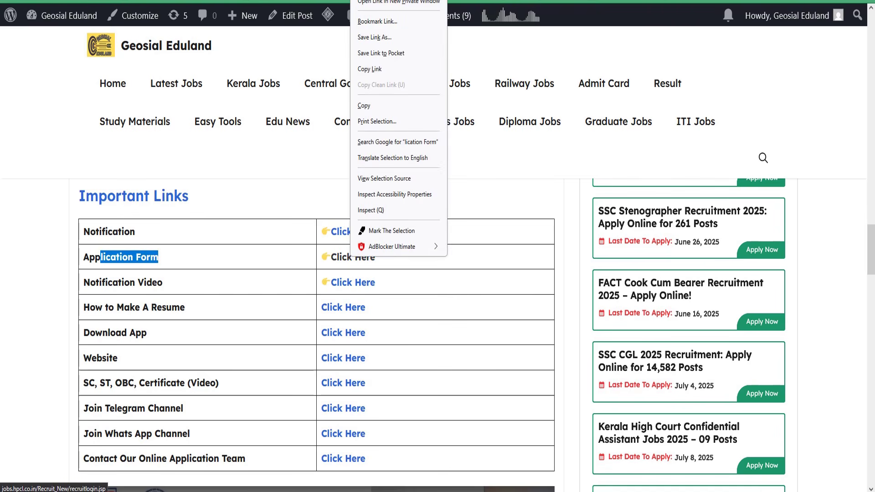
key("t")
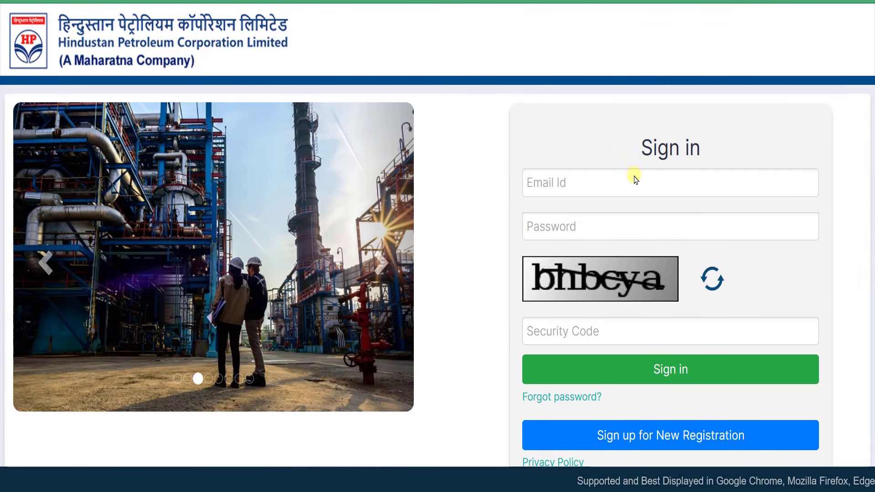
From the HPCL Sign in page, choose Sign up for New Registration
left_click_drag(642, 152, 695, 155)
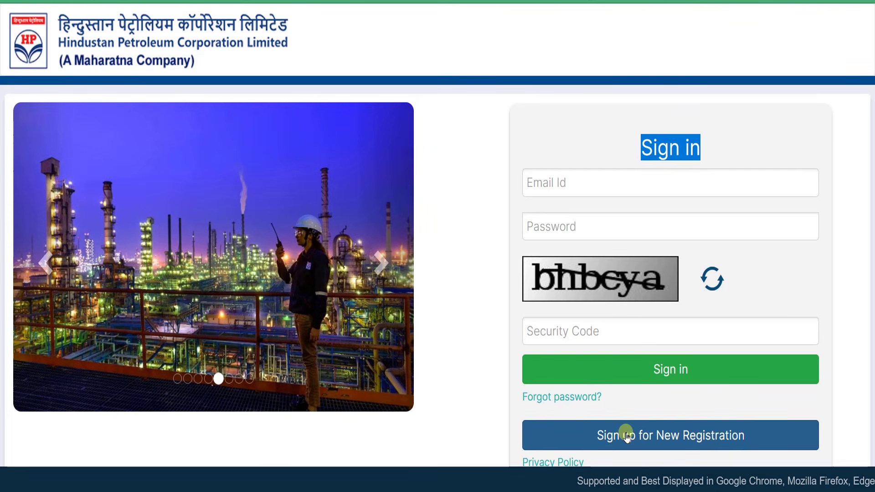
left_click(675, 435)
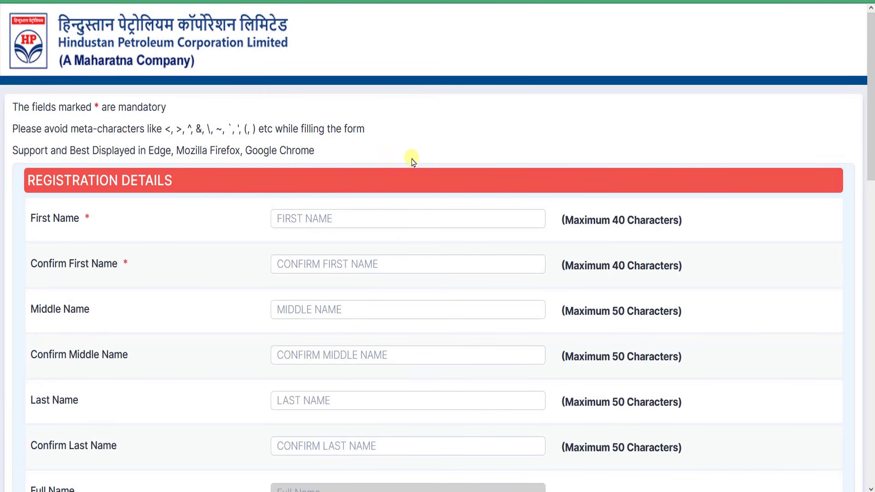
Fill the First, Confirm First, Middle and Last Name fields, checking the auto-filled Full Name
left_click(148, 128)
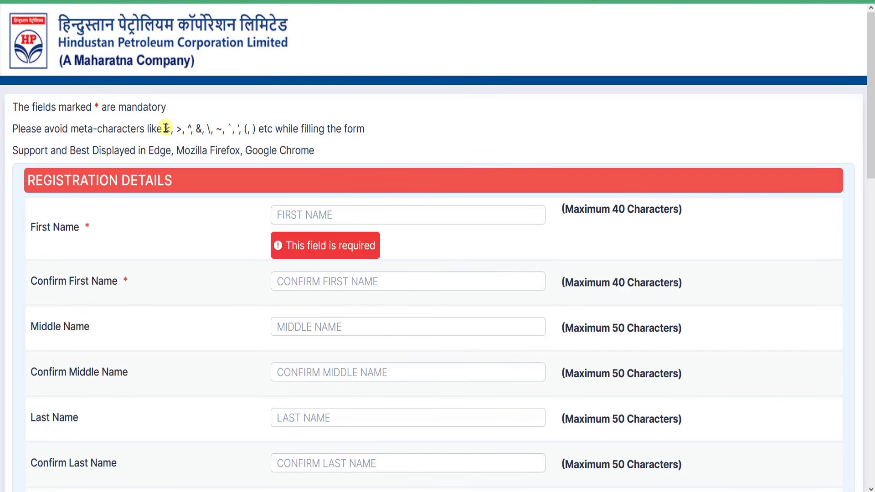
left_click_drag(164, 129, 246, 129)
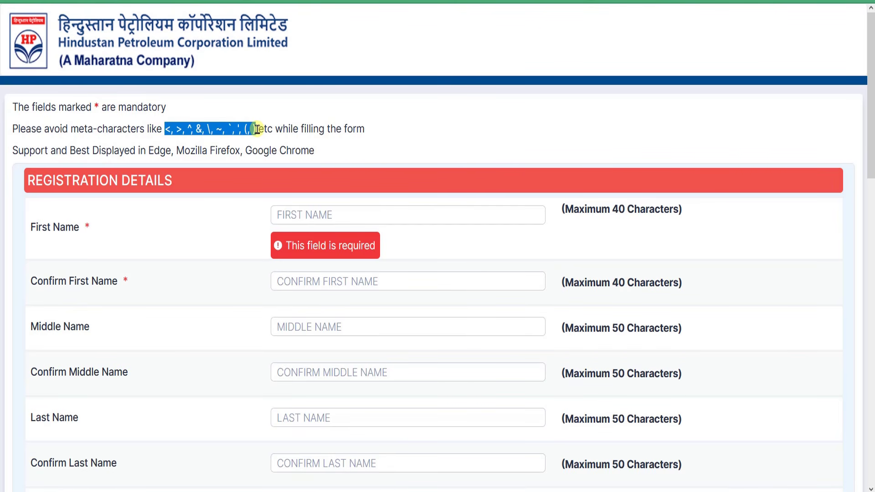
left_click_drag(163, 129, 253, 128)
left_click(258, 129)
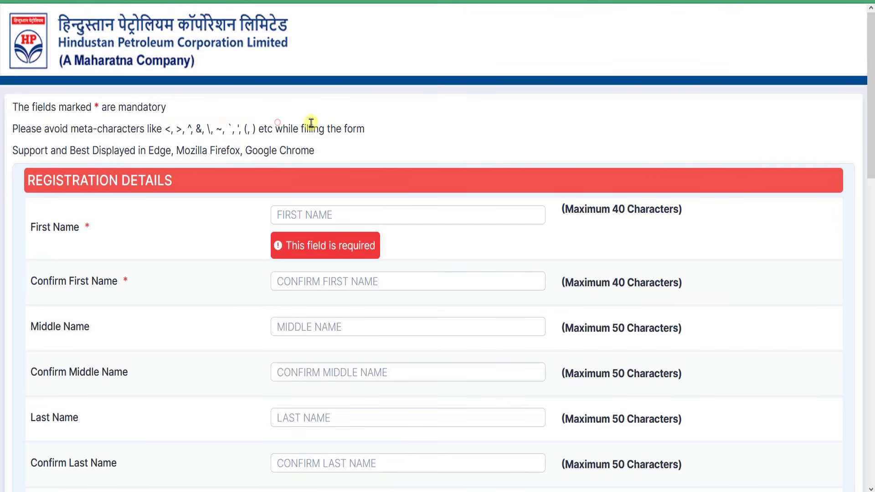
scroll(196, 201, "down", 2)
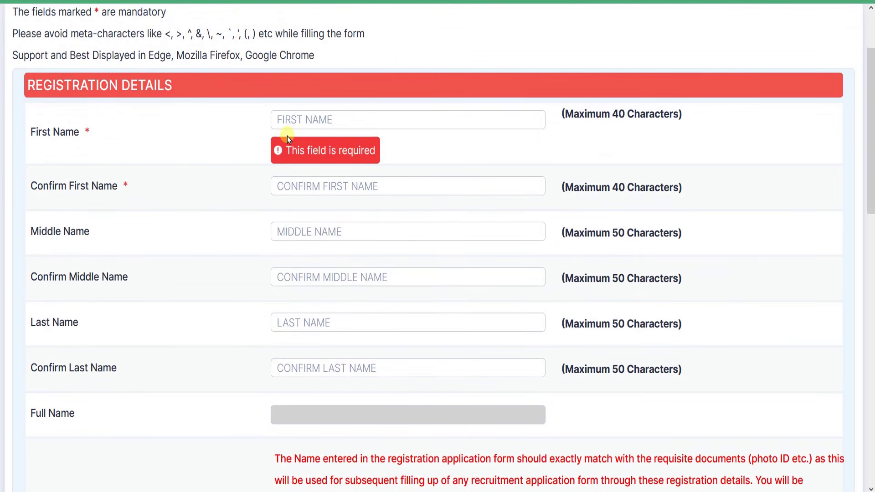
left_click(295, 124)
left_click(294, 184)
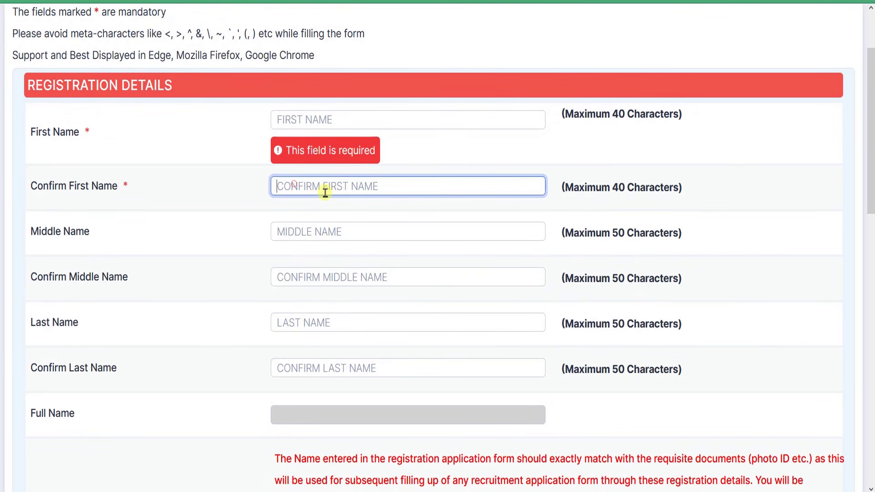
left_click_drag(41, 231, 97, 237)
left_click_drag(42, 299, 153, 295)
scroll(153, 295, "down", 2)
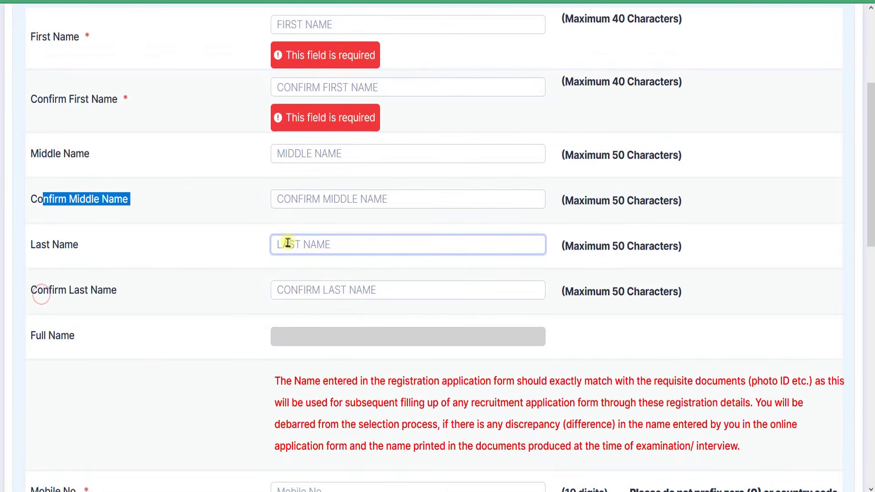
left_click_drag(47, 245, 157, 263)
left_click(55, 293)
left_click(204, 295)
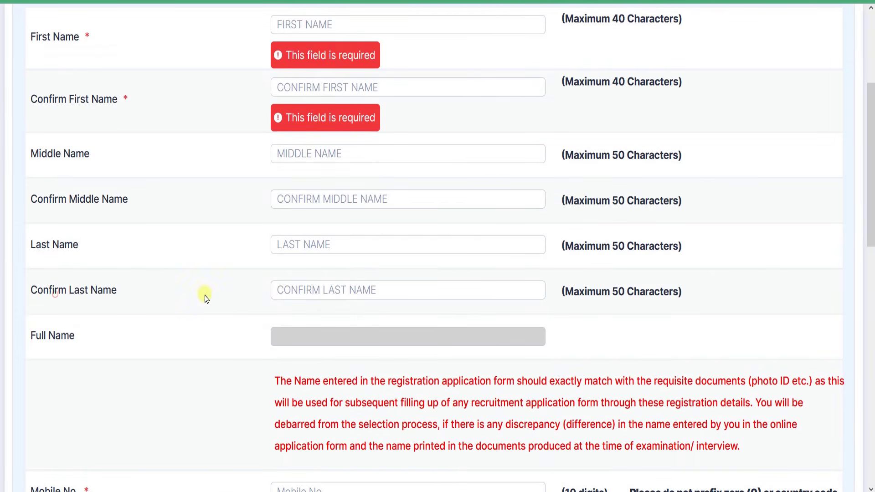
scroll(137, 328, "down", 4)
triple_click(34, 145)
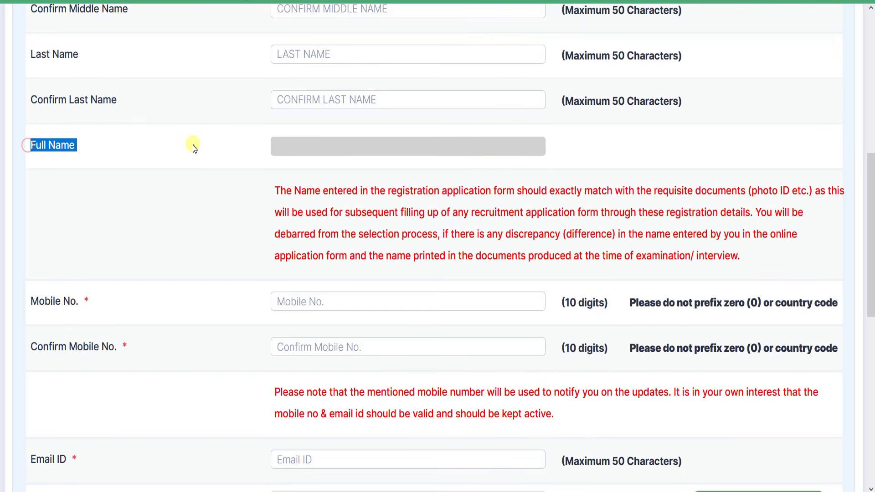
left_click(279, 145)
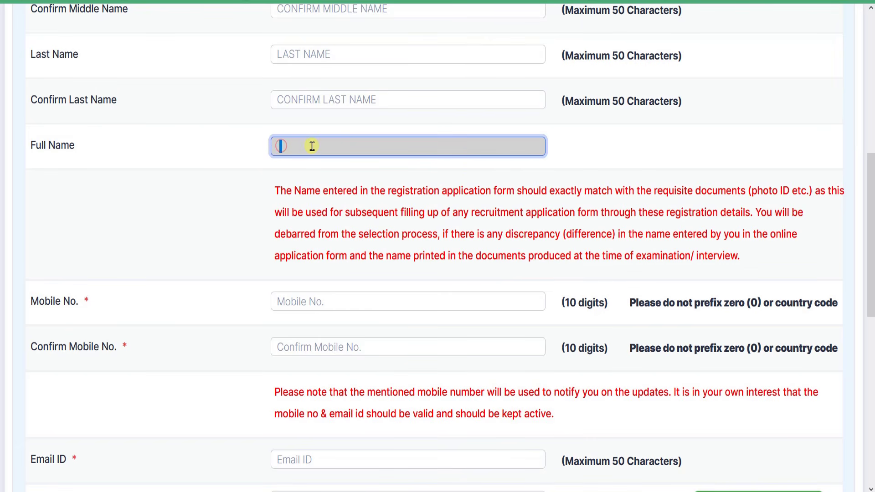
left_click_drag(41, 145, 215, 143)
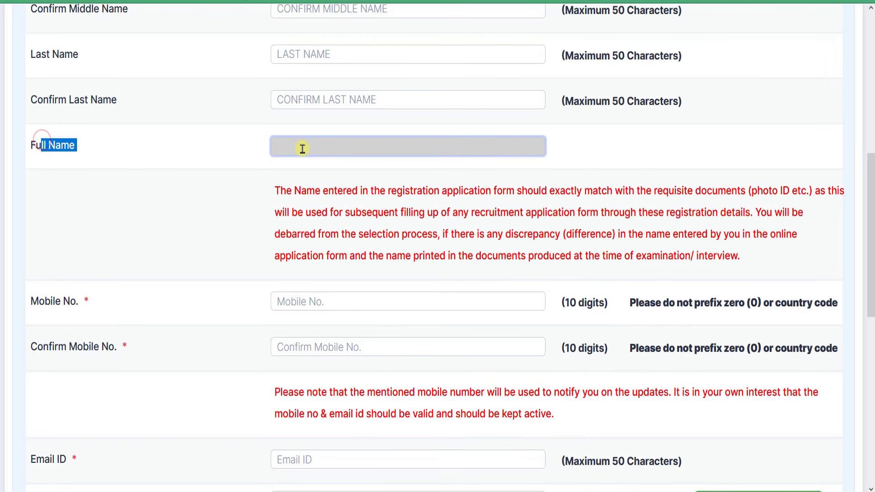
left_click_drag(36, 145, 81, 144)
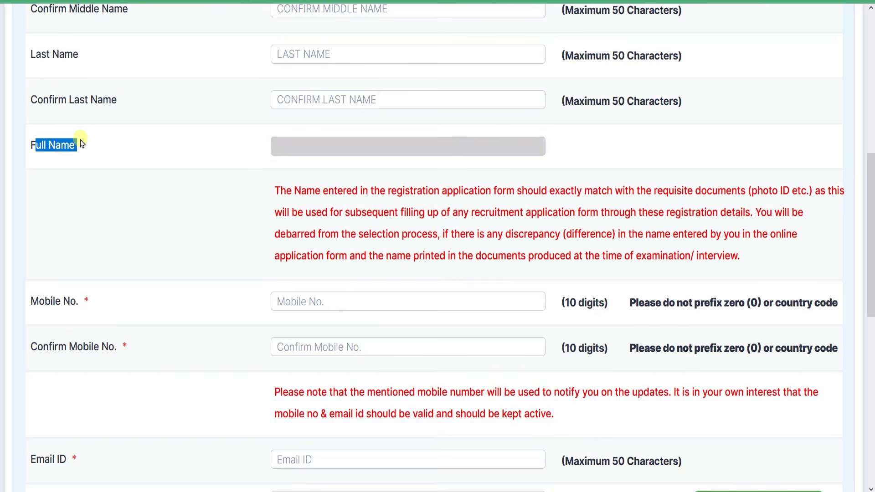
left_click(278, 146)
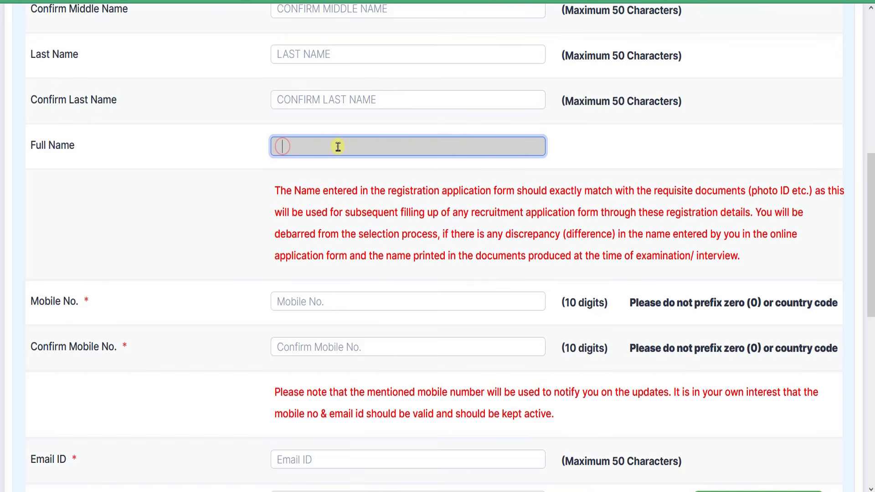
Enter and confirm the mobile number and email address, dismissing the invalid email warning
scroll(356, 197, "down", 2)
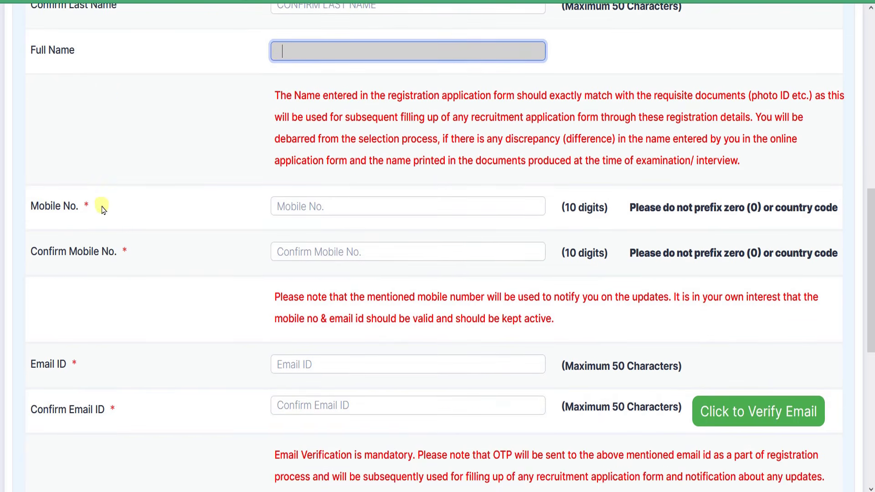
left_click_drag(31, 212, 267, 213)
left_click(310, 211)
left_click_drag(58, 267, 237, 274)
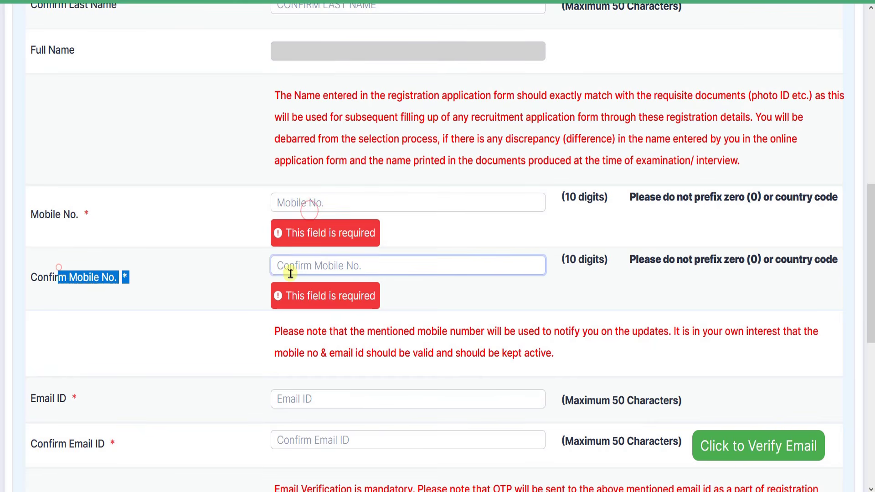
left_click(313, 271)
scroll(228, 269, "down", 2)
left_click_drag(27, 304, 160, 303)
left_click(288, 304)
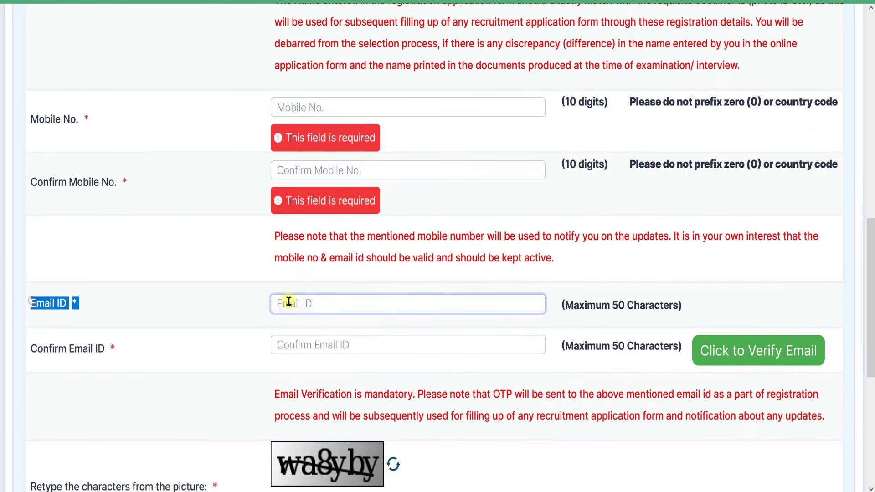
left_click(313, 348)
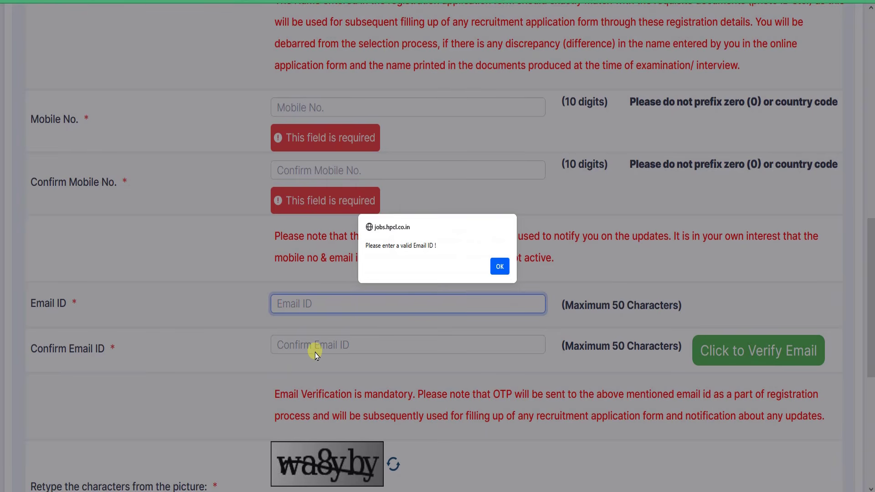
left_click(494, 268)
scroll(600, 361, "down", 2)
scroll(600, 361, "down", 2)
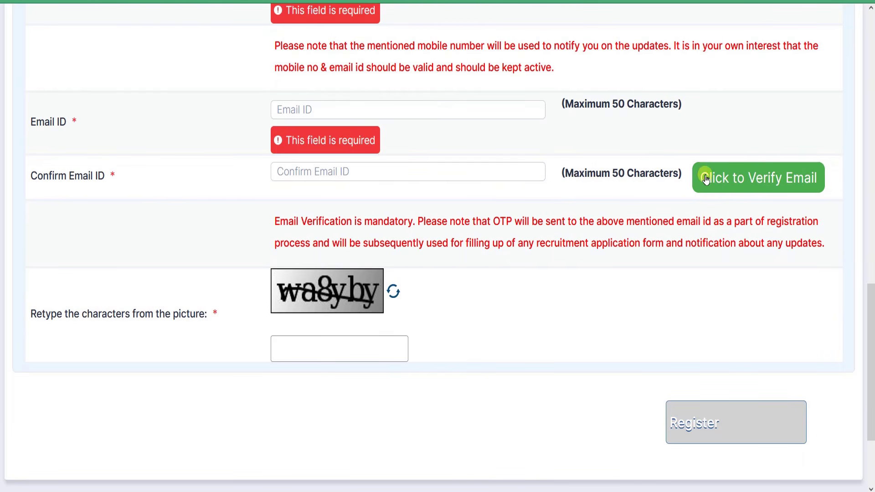
left_click(307, 175)
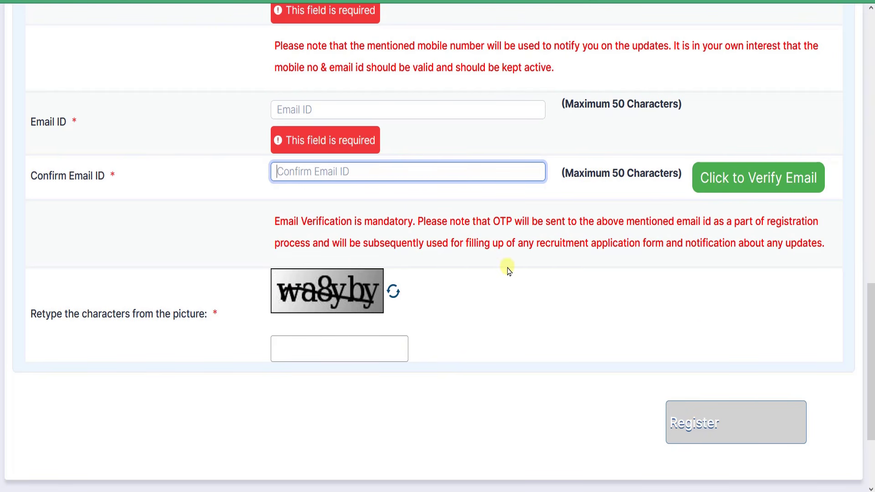
Verify the email with the emailed code, enter the captcha, and submit the registration
scroll(504, 269, "up", 8)
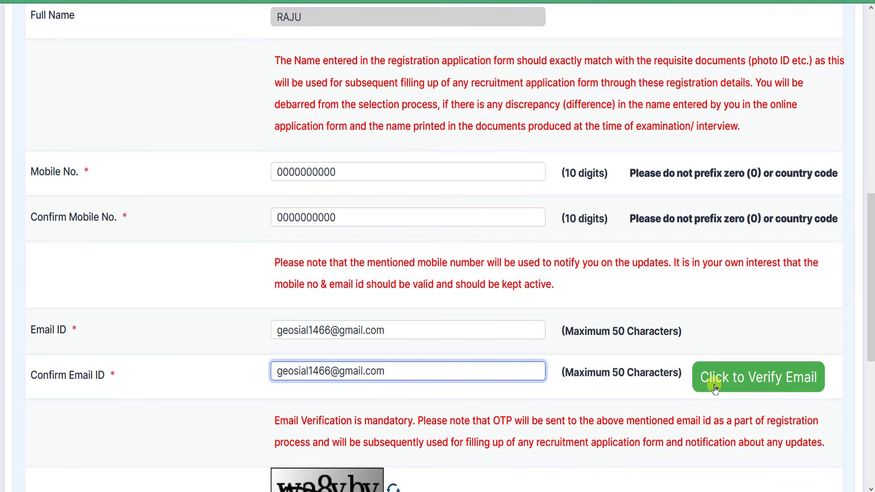
left_click(743, 387)
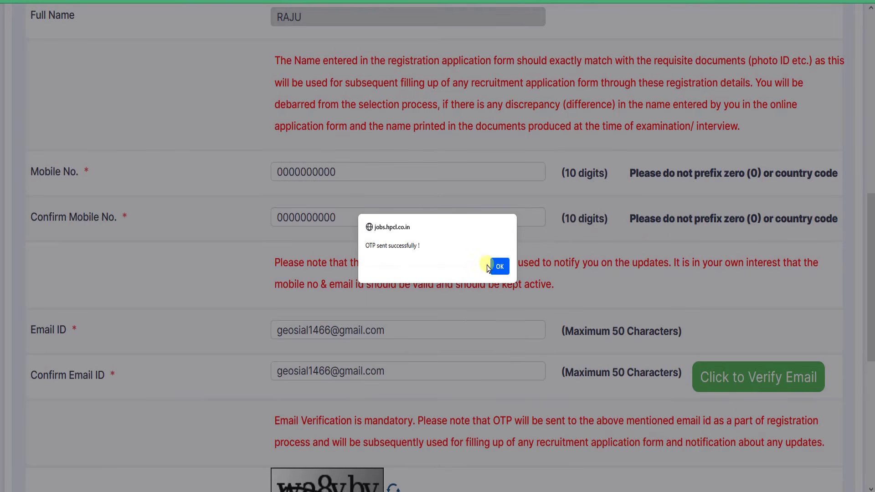
left_click(499, 266)
scroll(532, 307, "down", 4)
left_click(320, 231)
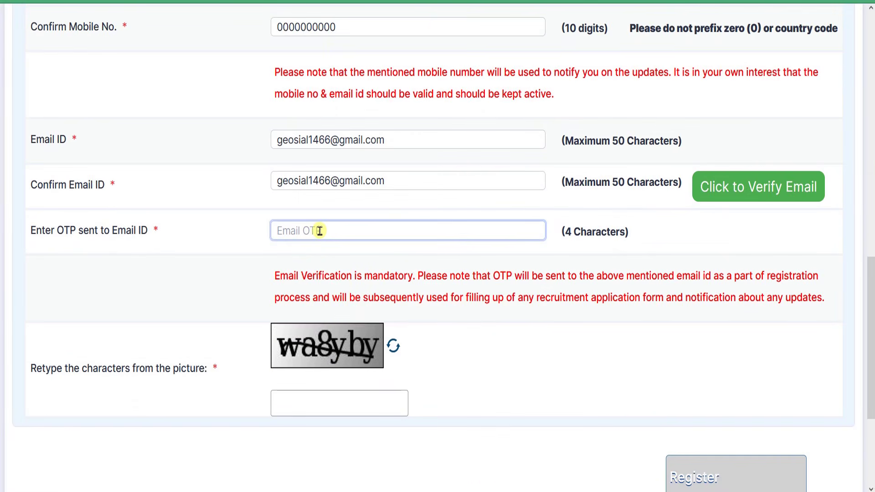
scroll(320, 231, "down", 2)
left_click(306, 307)
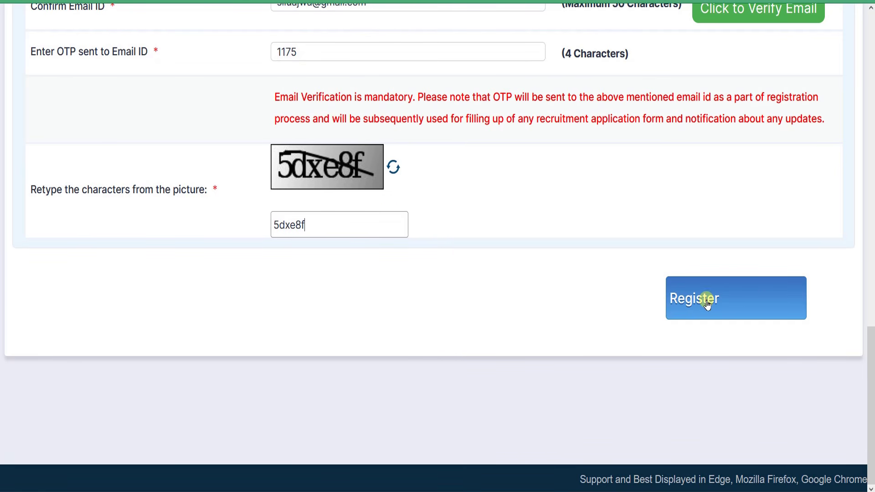
left_click(708, 304)
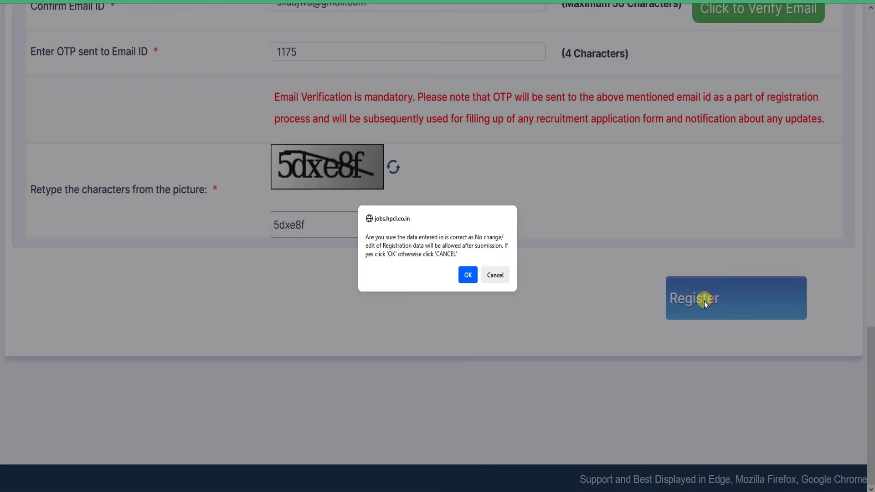
left_click(467, 274)
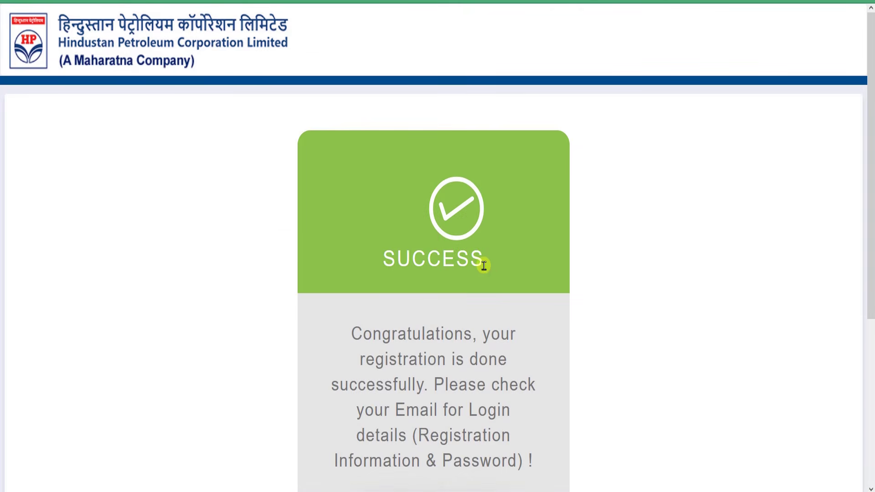
Read the SUCCESS card's congratulations and login-details notes, then Continue to the sign-in page
scroll(488, 267, "down", 2)
left_click_drag(384, 162, 426, 185)
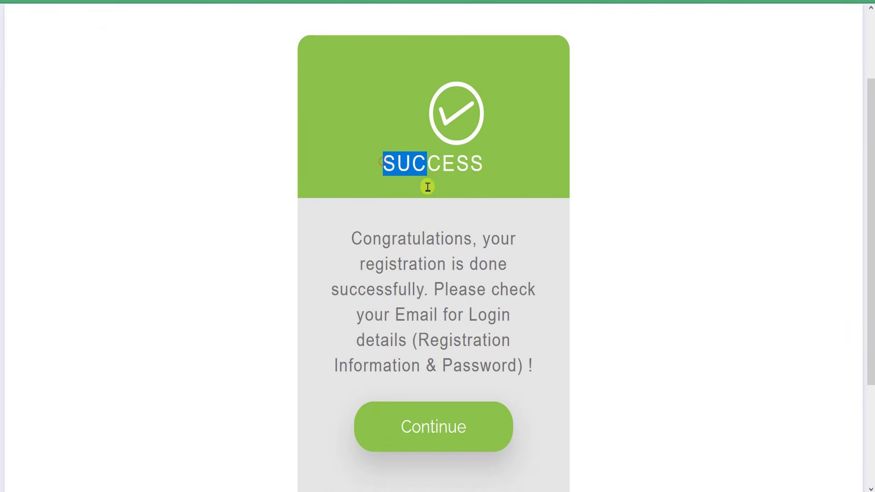
left_click_drag(373, 238, 477, 263)
left_click_drag(382, 282, 479, 317)
left_click(471, 329)
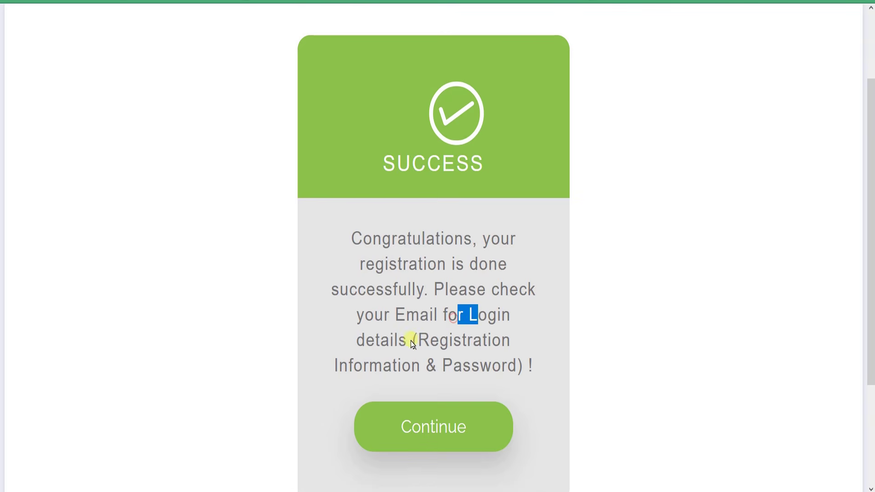
left_click_drag(387, 342, 507, 364)
left_click_drag(431, 342, 509, 364)
left_click(475, 342)
left_click(509, 365)
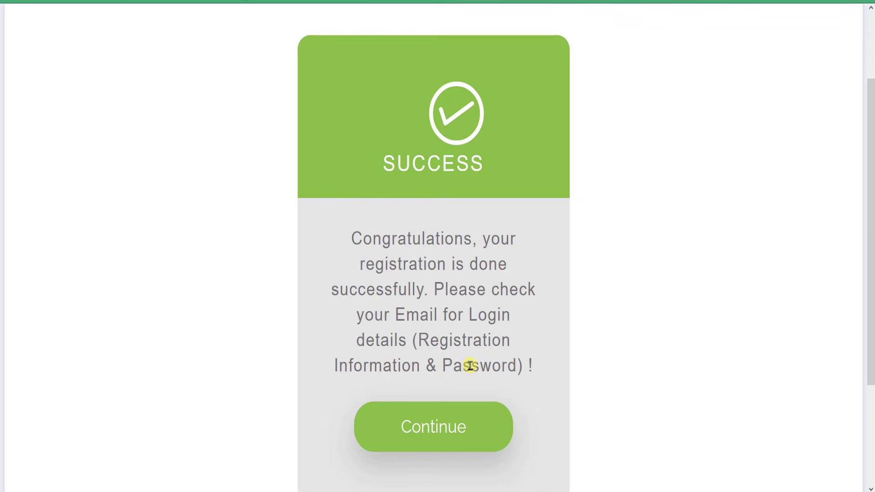
left_click_drag(443, 365, 501, 366)
left_click(502, 367)
scroll(494, 422, "down", 3)
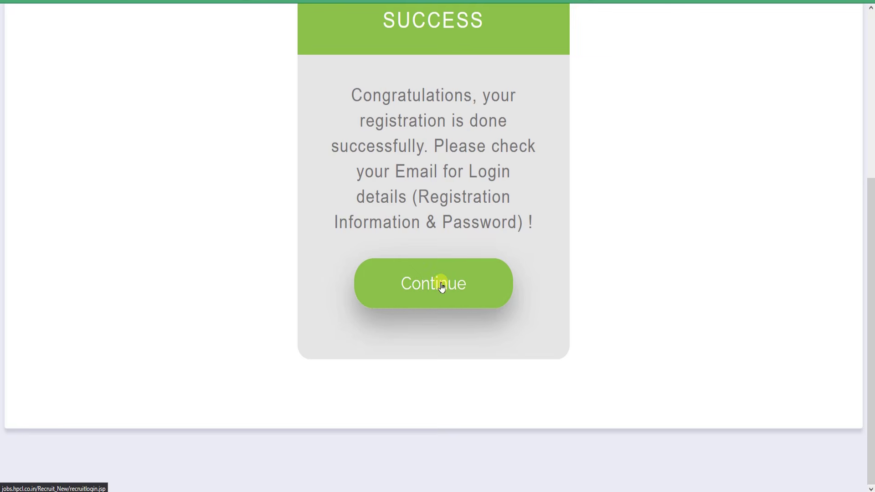
left_click(441, 285)
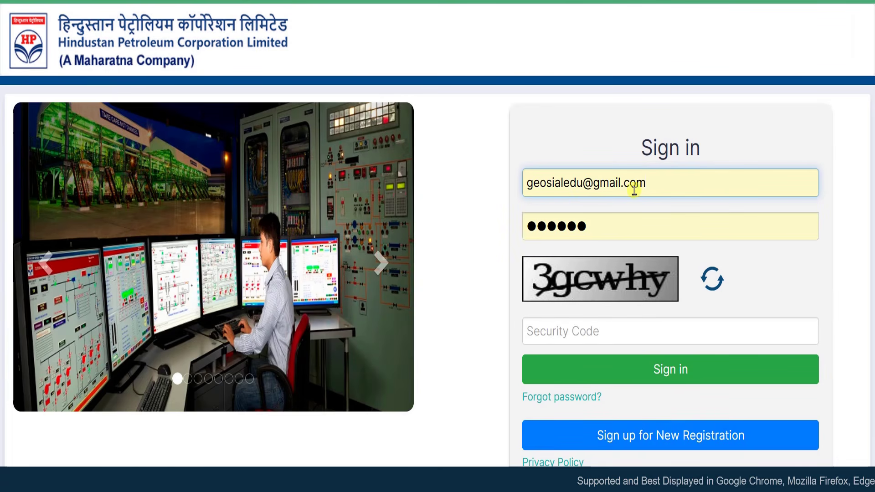
Clear the autofilled email address and password from the sign-in form
left_click_drag(659, 183, 505, 187)
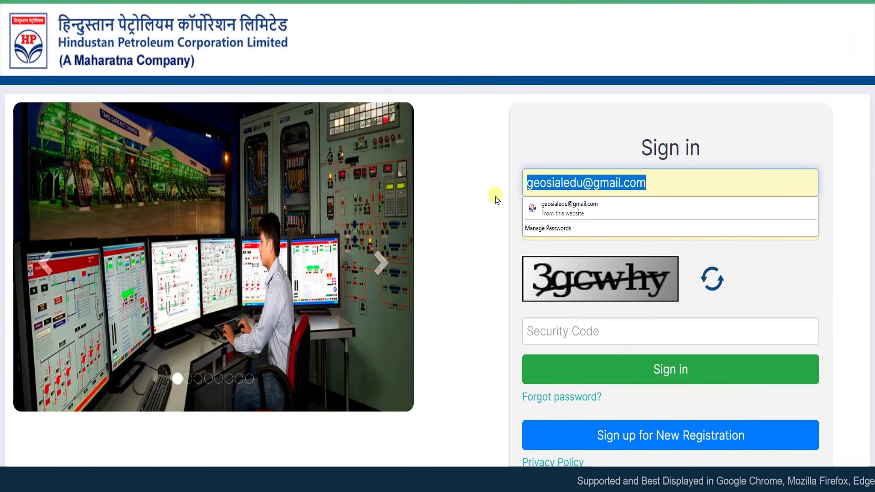
key("BackSpace")
left_click(564, 149)
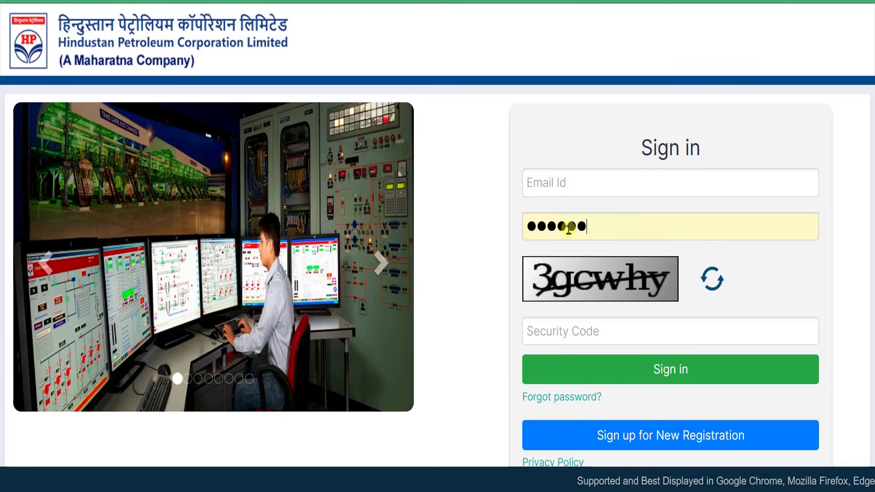
key("ctrl+a")
key("BackSpace")
Dismiss Chrome's saved-credential suggestions and go to the Gmail inbox
left_click(564, 182)
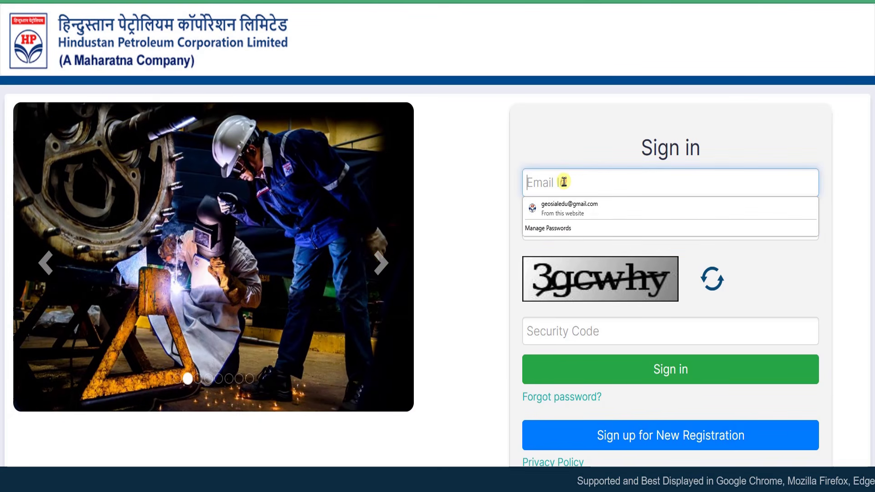
left_click(557, 142)
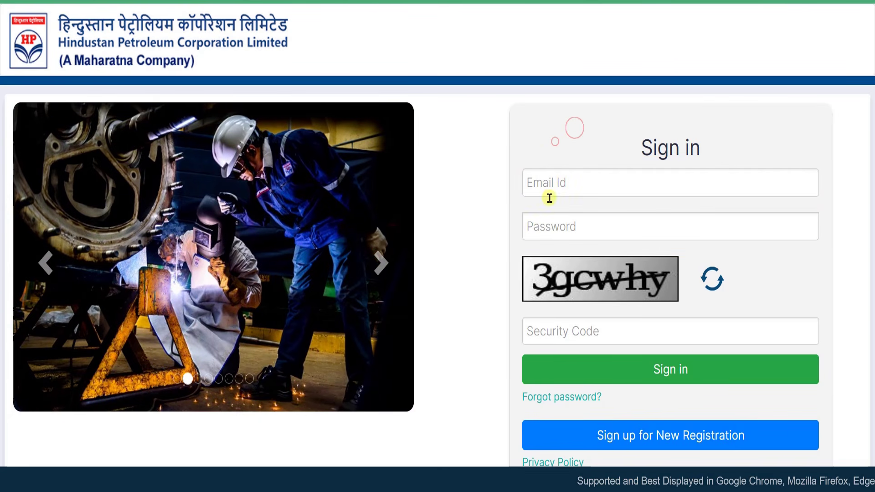
left_click(552, 231)
left_click(509, 216)
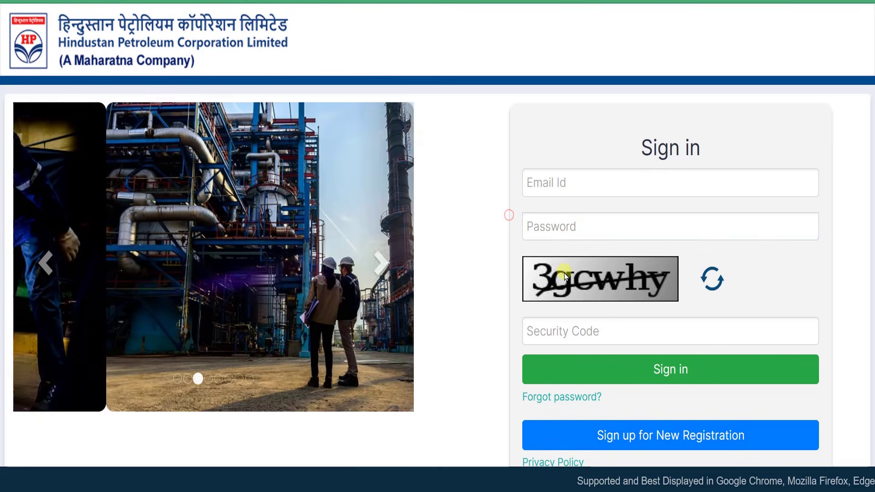
left_click(565, 221)
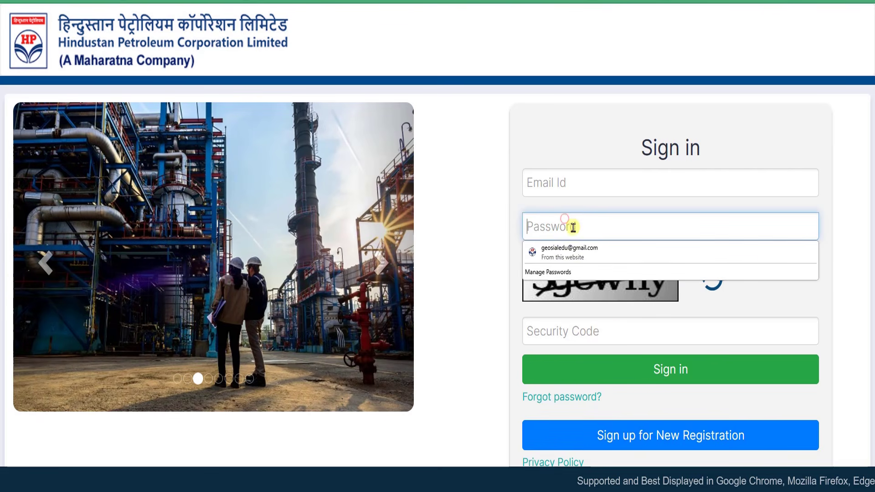
left_click(527, 192)
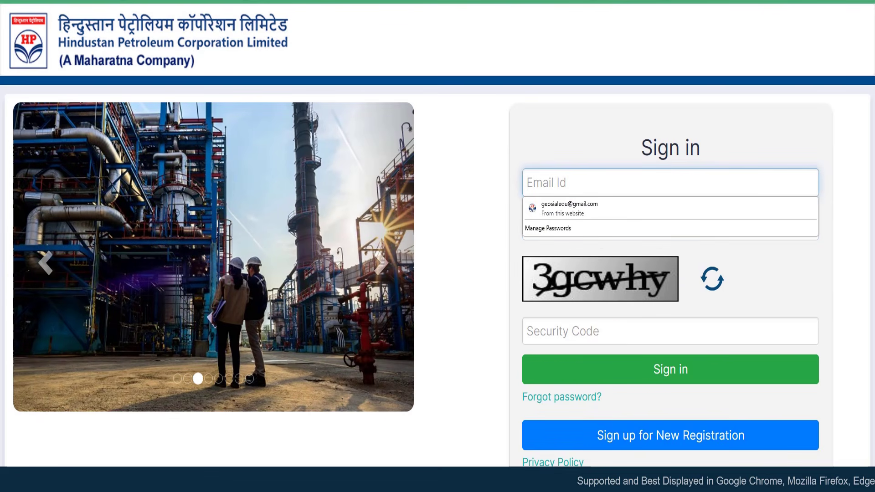
left_click(602, 1)
left_click(162, 67)
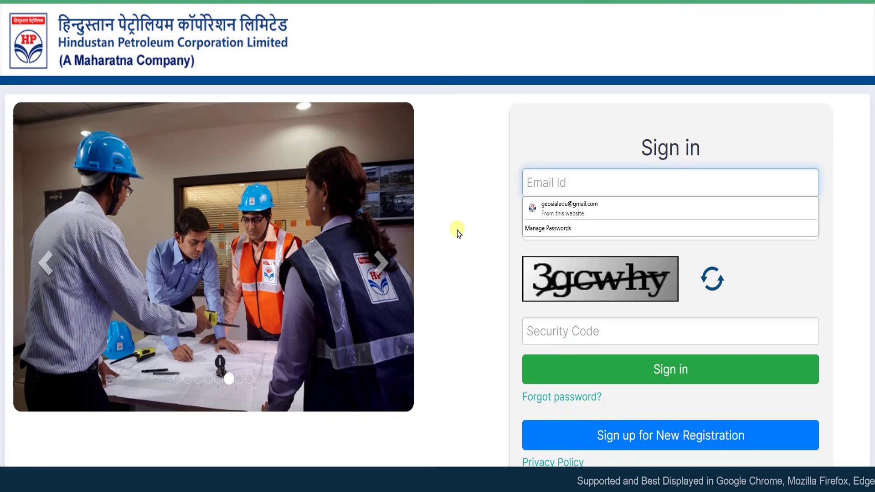
Refresh the sign-in security code and check the HPCL registration email for the password
left_click(463, 224)
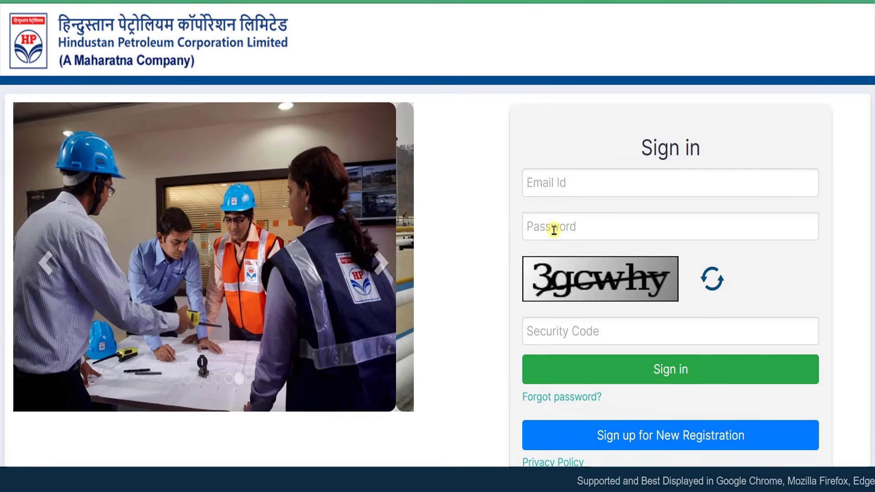
left_click(583, 134)
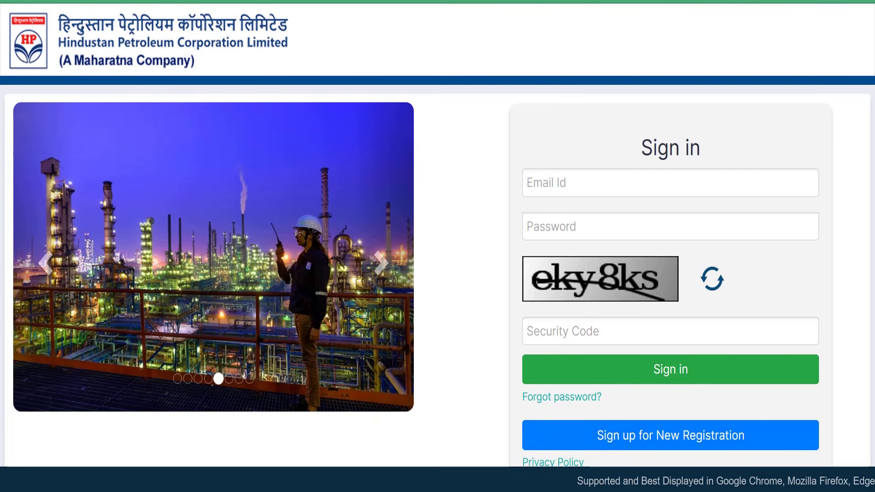
key("ctrl+Tab")
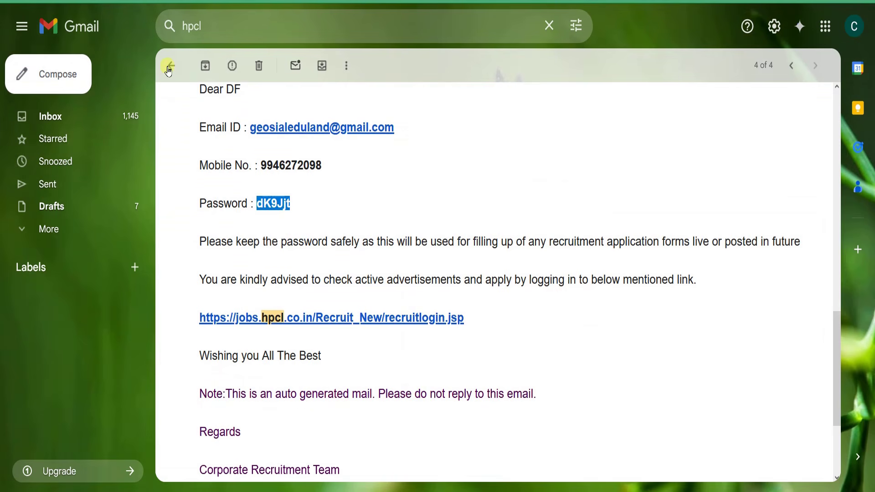
left_click(169, 68)
Clear the hpcl Gmail search and return to the HPCL sign-in page
left_click_drag(219, 26, 168, 25)
left_click(218, 26)
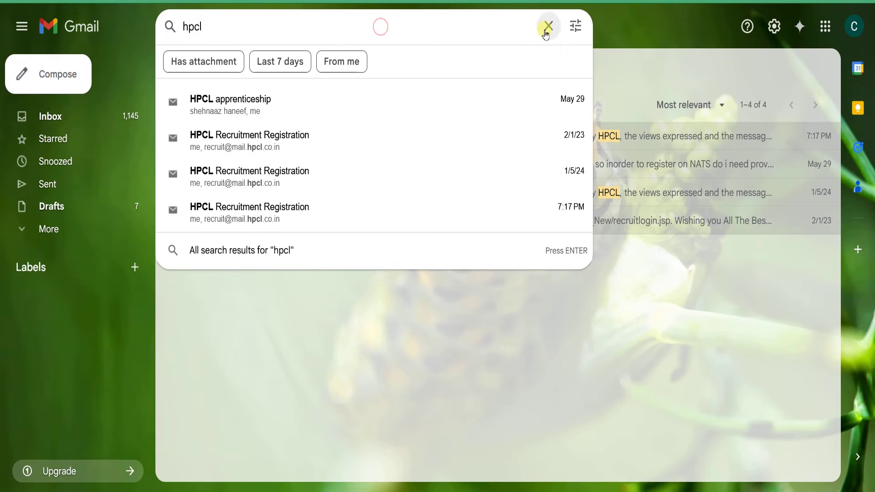
left_click(547, 27)
left_click(296, 310)
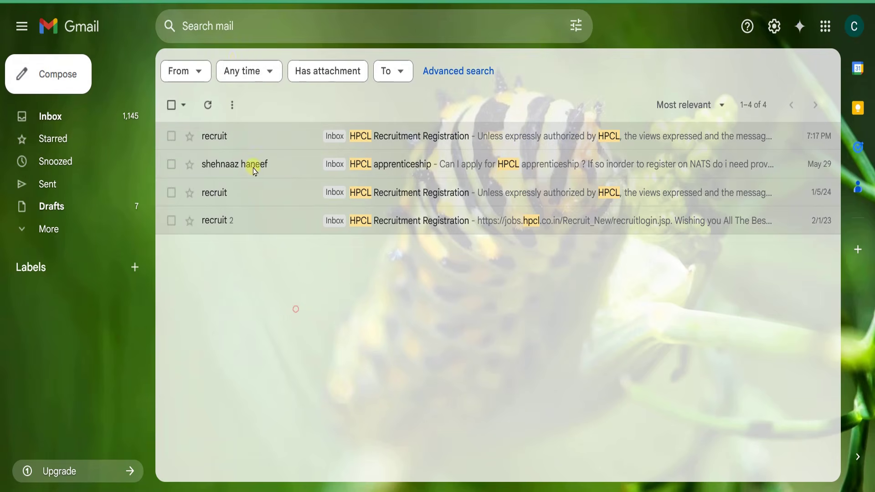
left_click(231, 25)
left_click(241, 296)
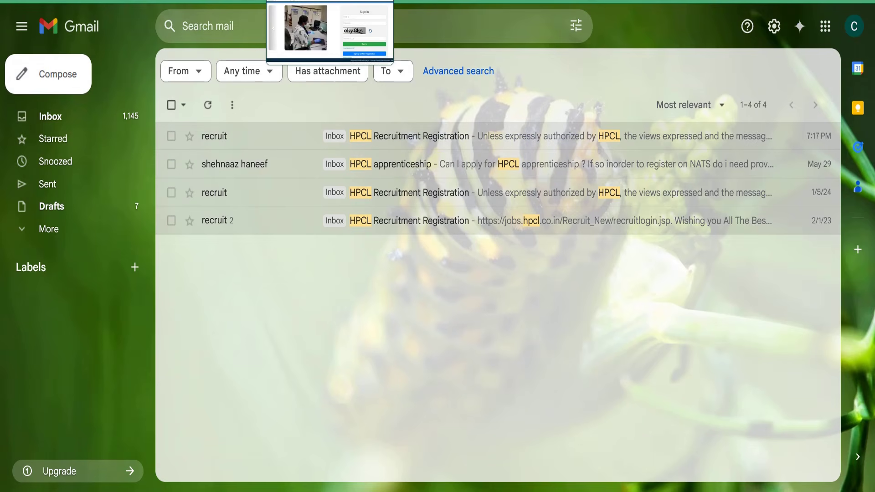
left_click(322, 1)
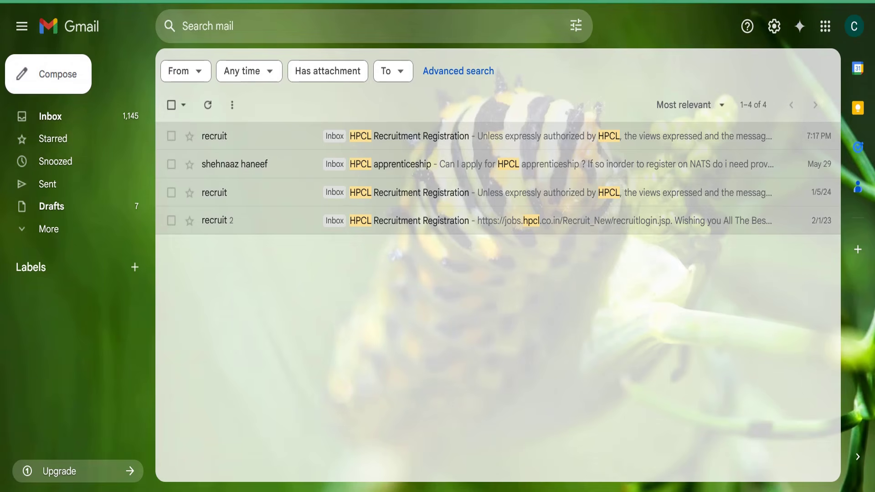
Rerun the earlier hpcl search from Gmail's recent searches
left_click(231, 26)
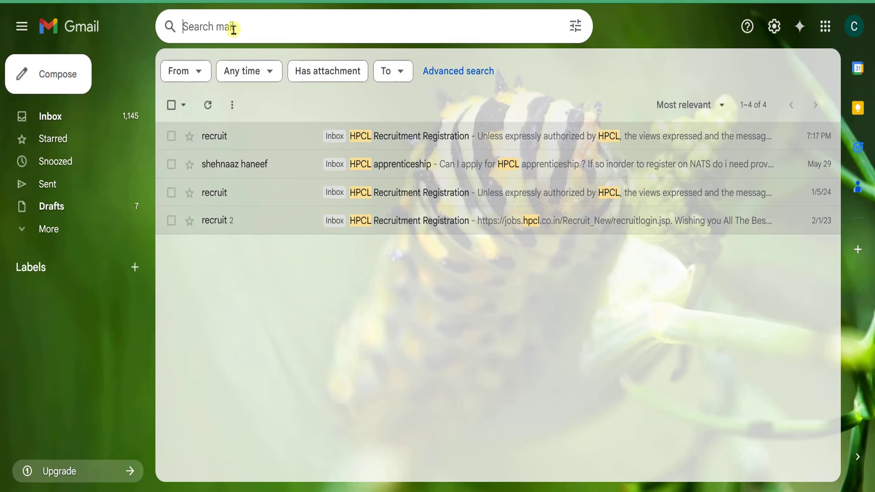
left_click(147, 26)
left_click(199, 25)
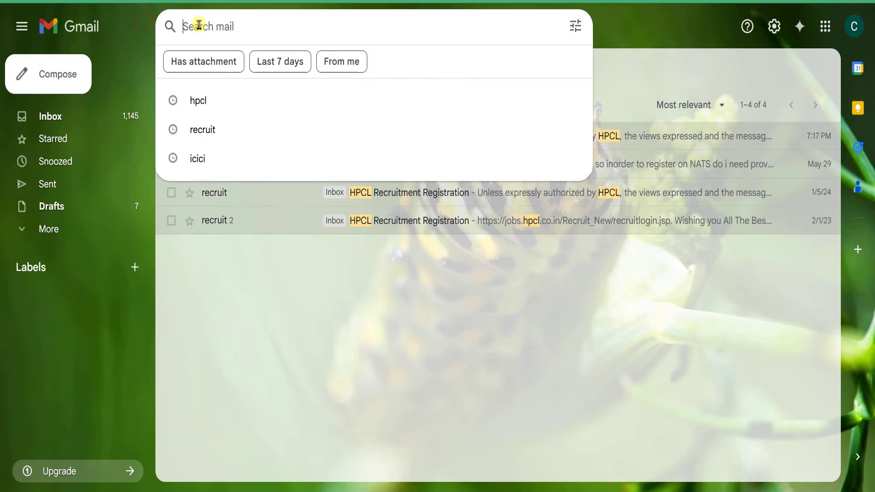
left_click(191, 100)
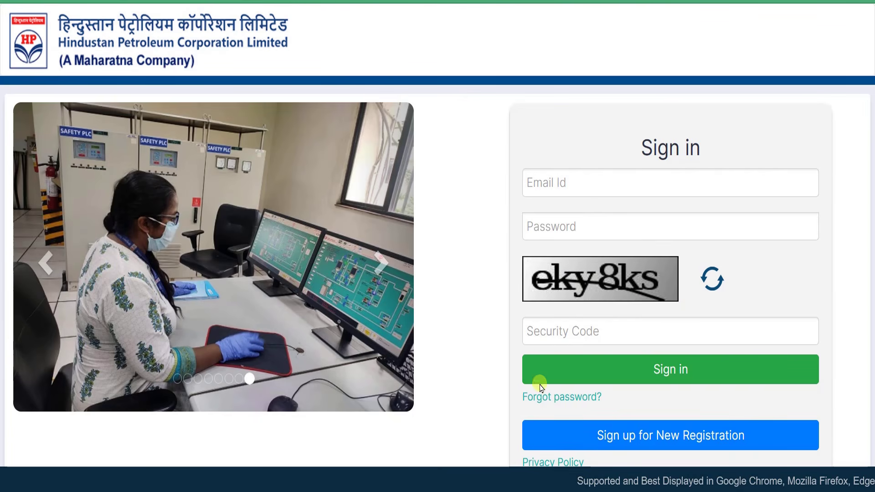
Visit the password recovery page, then fill in the sign-in email ID instead
left_click(559, 403)
left_click(322, 234)
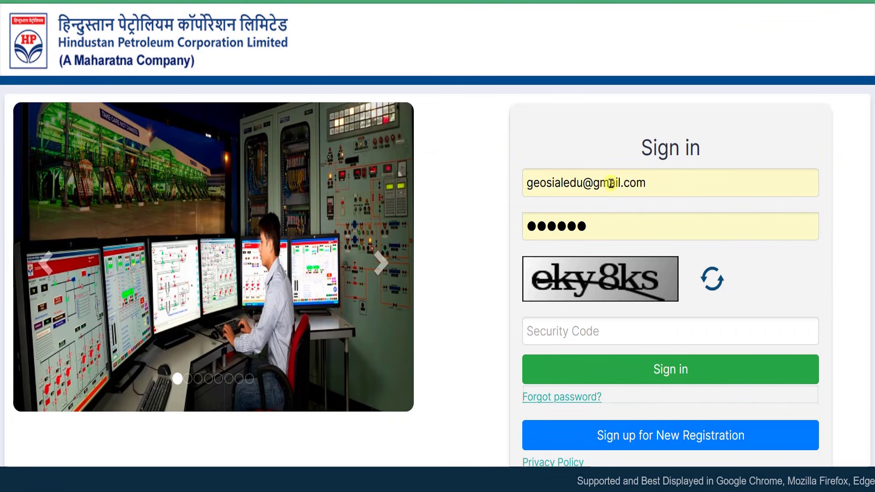
left_click(641, 184)
left_click_drag(595, 194, 492, 233)
left_click(490, 234)
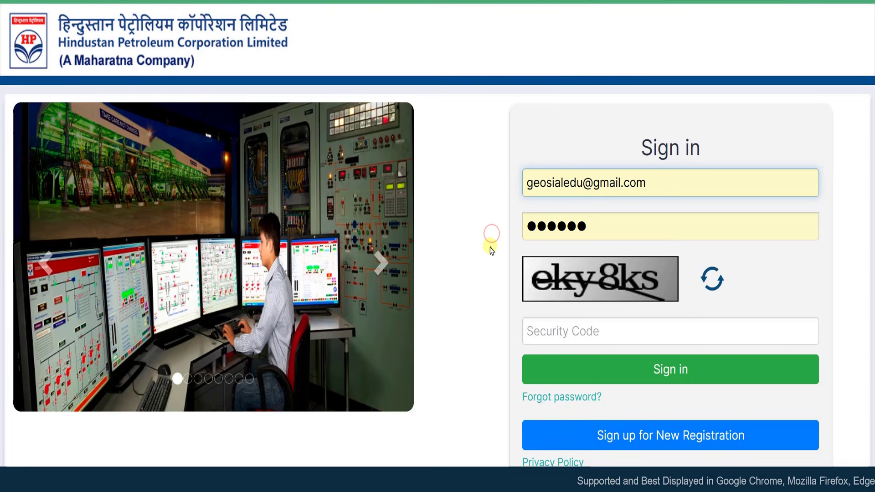
Enter the password and the captcha security code, then sign in
left_click(552, 227)
left_click_drag(590, 226, 532, 226)
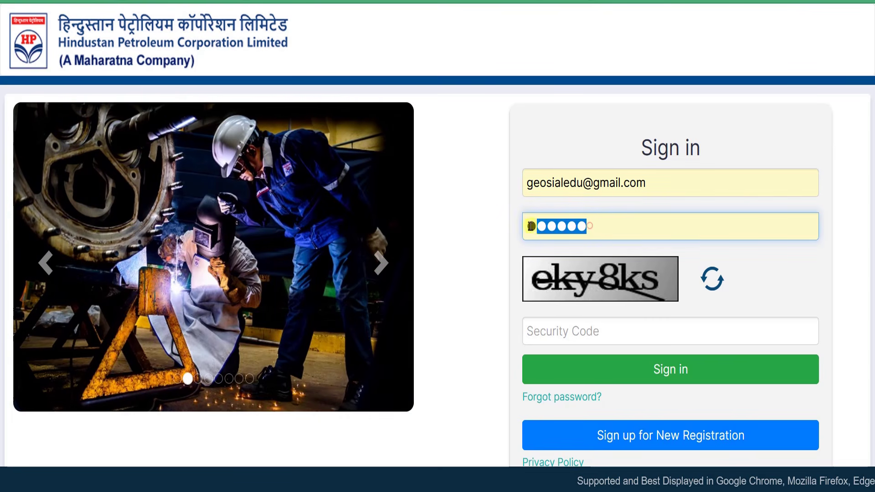
left_click(502, 232)
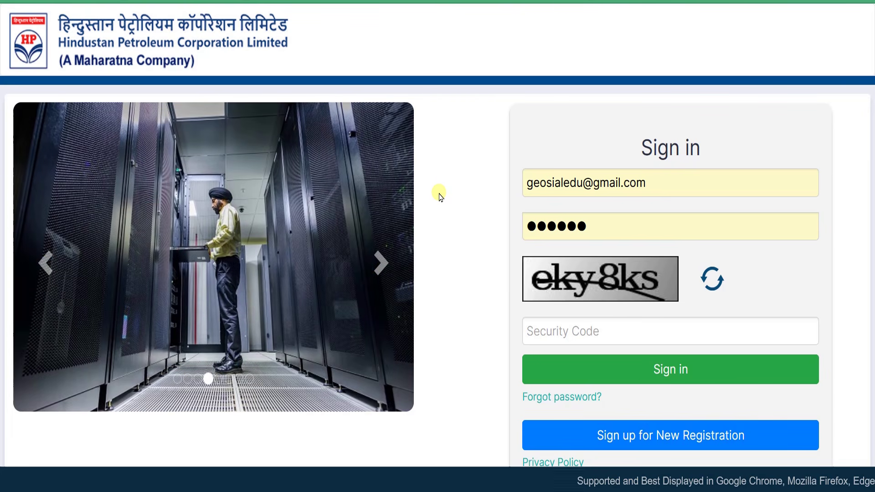
left_click(564, 328)
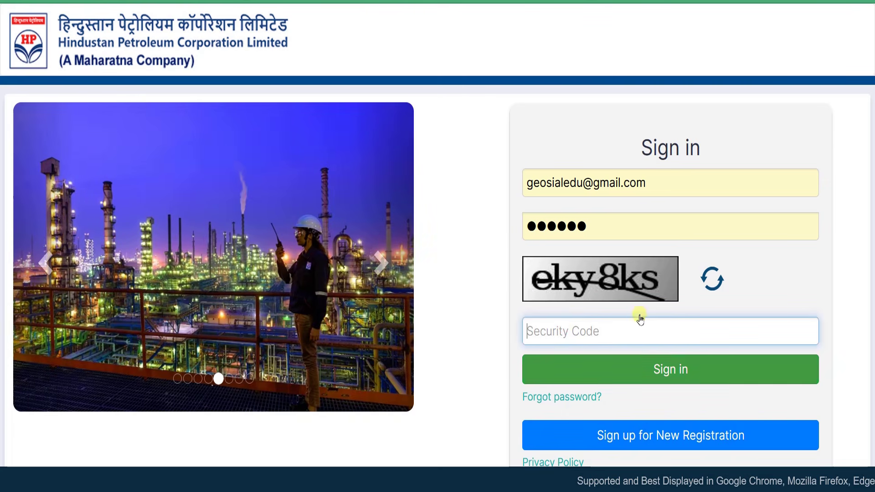
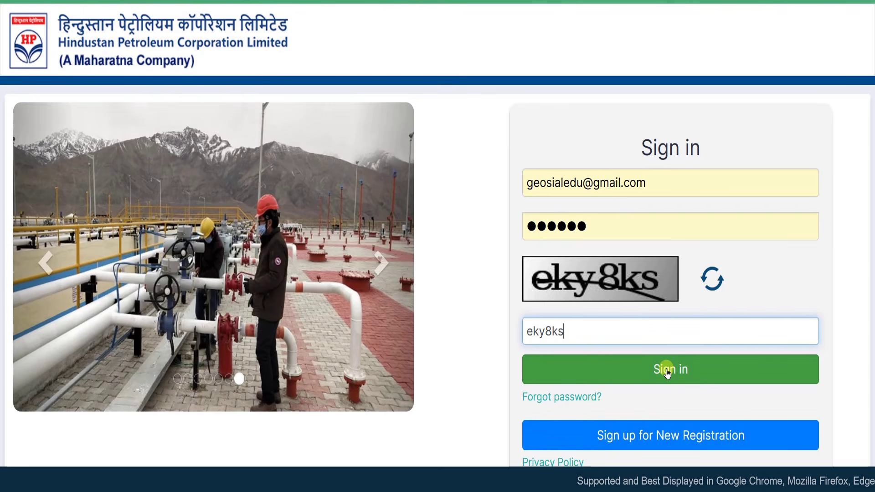
left_click(667, 370)
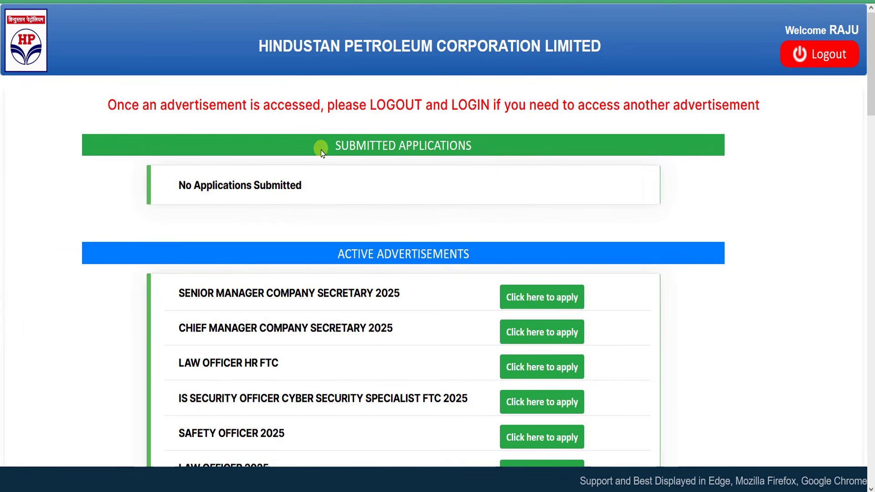
Review the dashboard's Submitted Applications section showing No Applications Submitted
left_click_drag(341, 144, 459, 148)
left_click(458, 147)
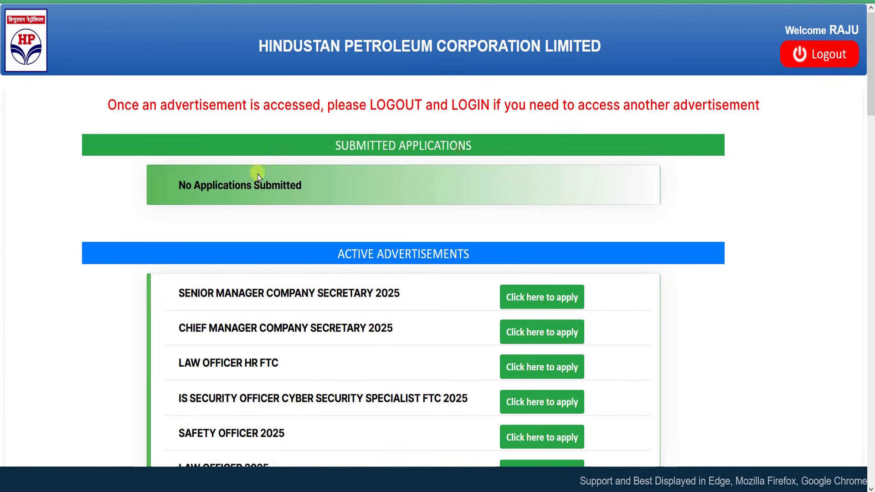
left_click_drag(177, 184, 317, 191)
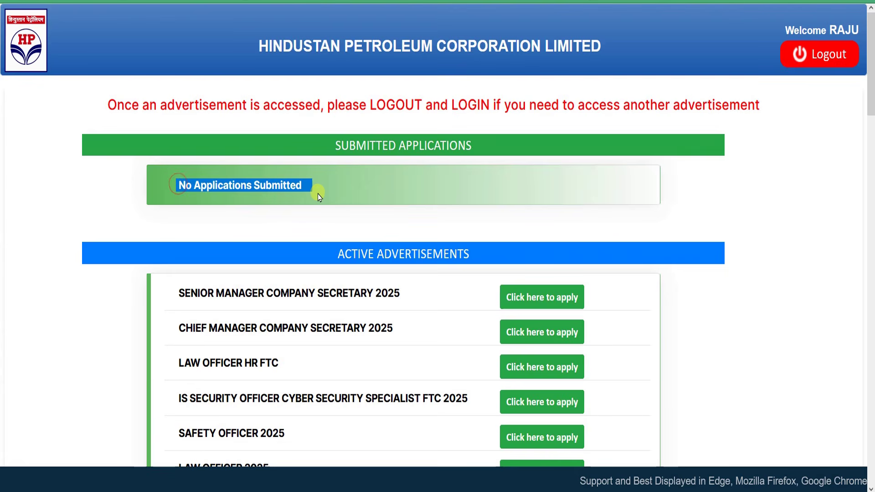
left_click(305, 211)
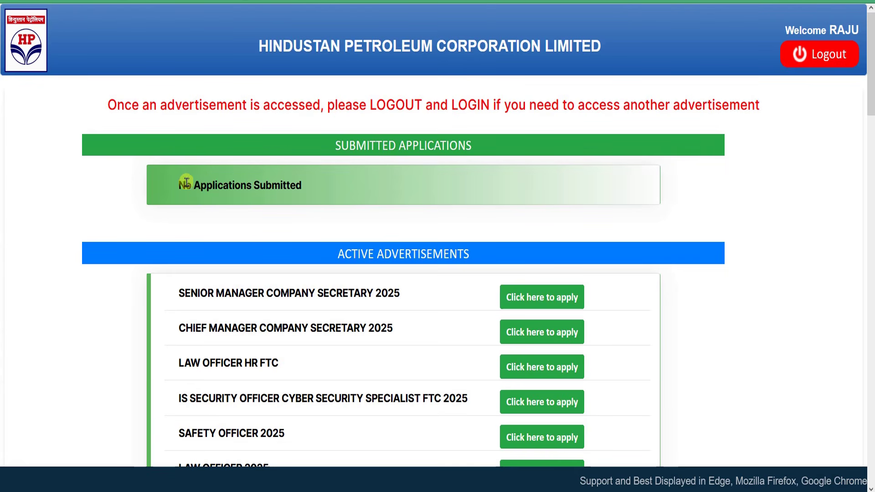
left_click_drag(199, 182, 316, 188)
left_click(325, 193)
scroll(360, 227, "down", 3)
scroll(360, 227, "down", 1)
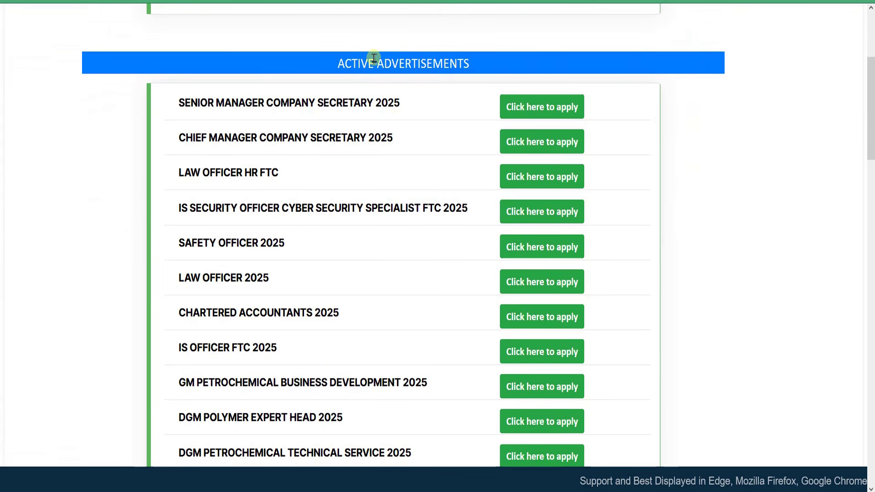
left_click_drag(361, 63, 433, 63)
Apply for the EXECUTIVE ASSISTANT advertisement and acknowledge the document-readiness reminder
scroll(224, 210, "down", 10)
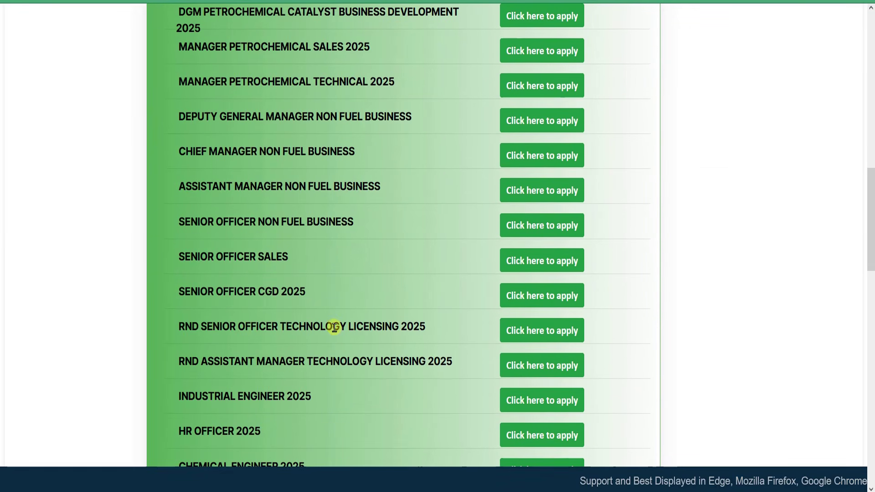
scroll(336, 327, "down", 6)
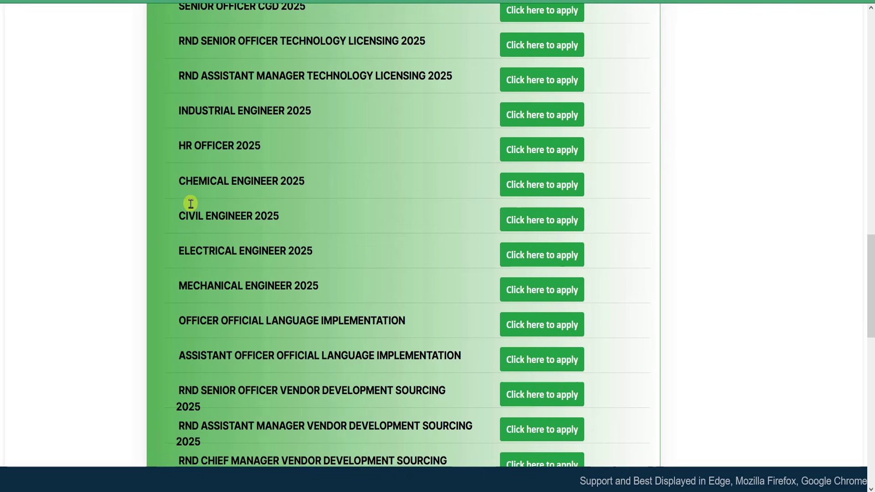
scroll(229, 207, "down", 6)
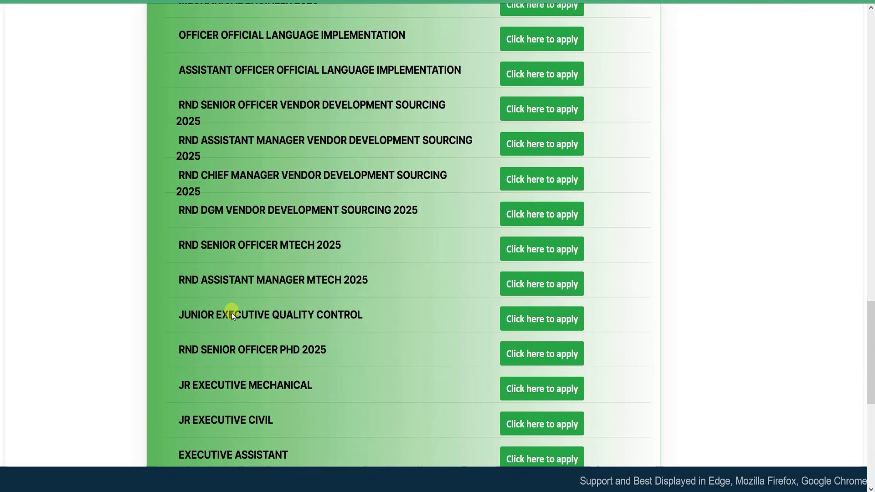
scroll(231, 312, "down", 4)
left_click_drag(177, 263, 310, 266)
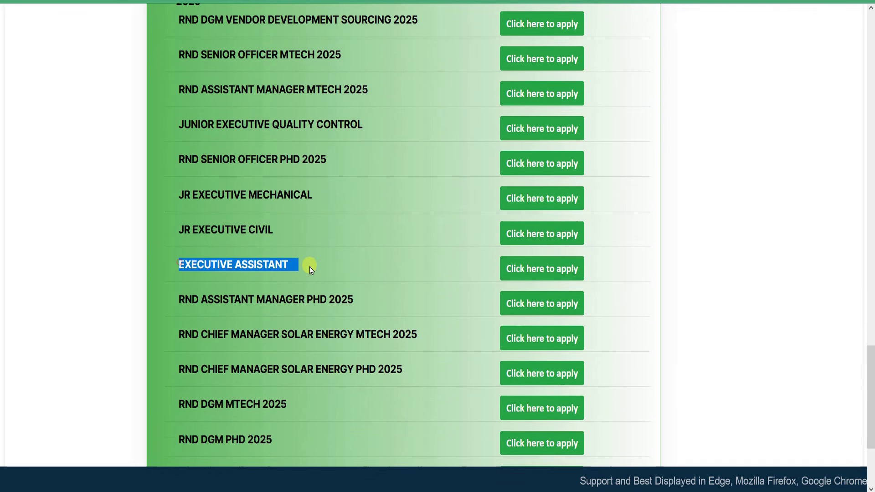
left_click_drag(177, 269, 283, 263)
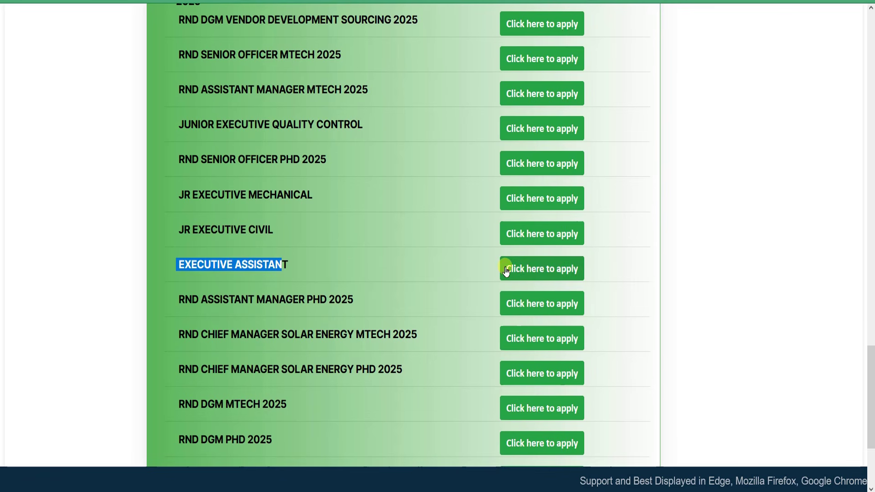
left_click(529, 273)
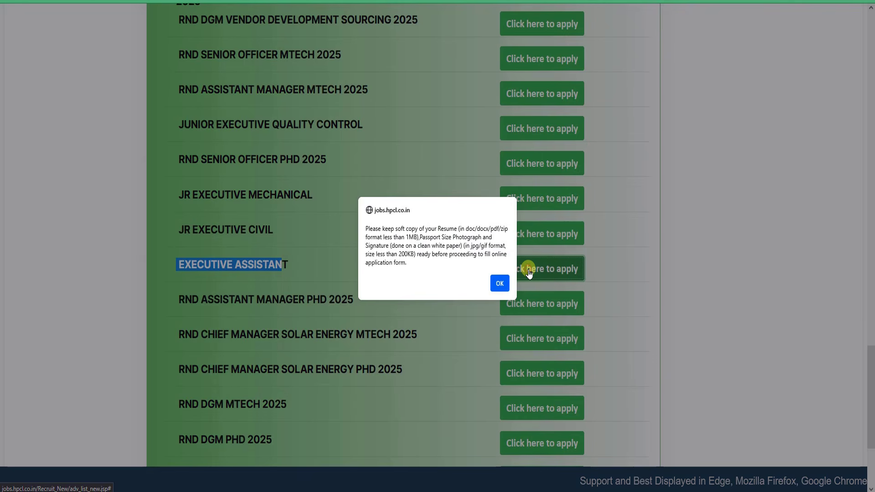
left_click(497, 286)
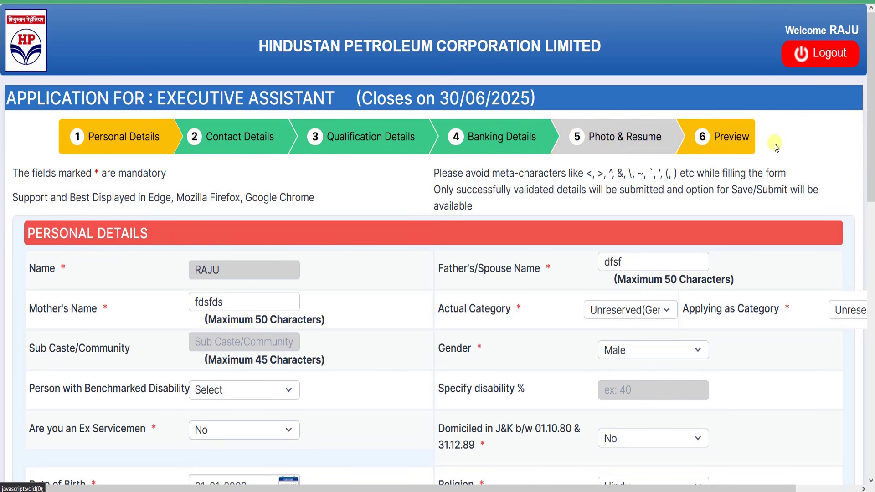
Review the forbidden-characters warning and the Name label in Personal Details
scroll(267, 176, "down", 2)
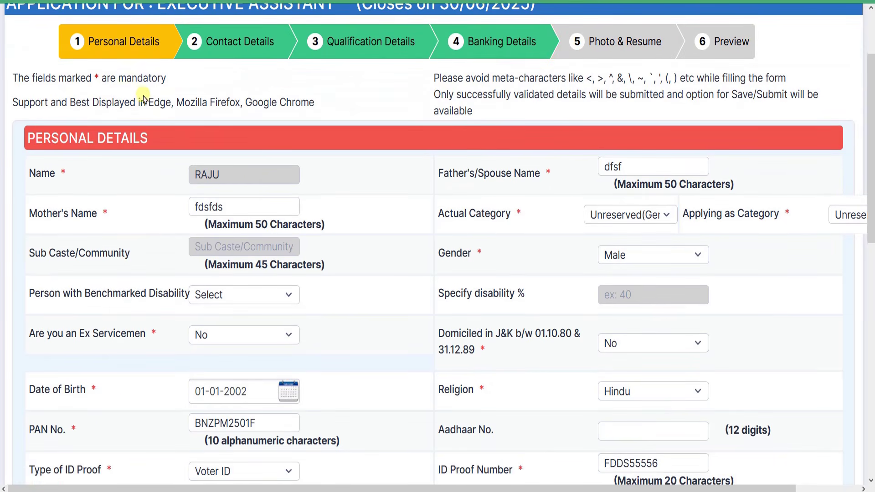
scroll(576, 117, "up", 2)
left_click_drag(592, 173, 668, 175)
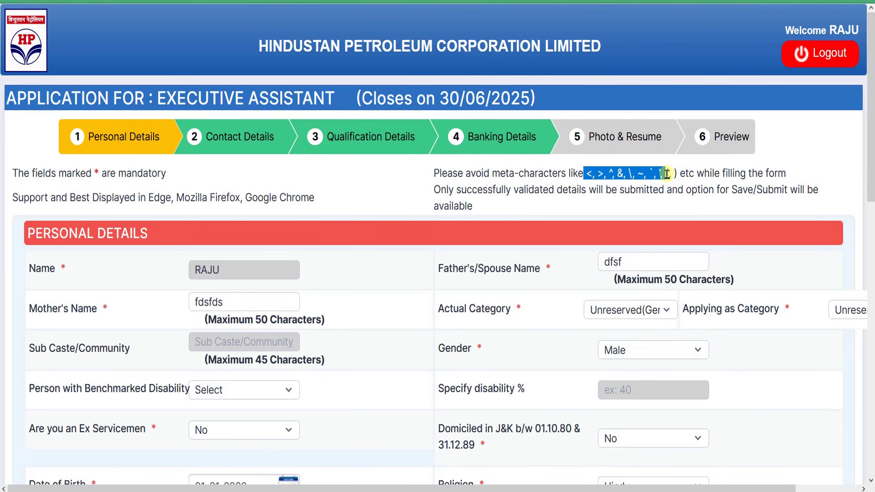
left_click(672, 174)
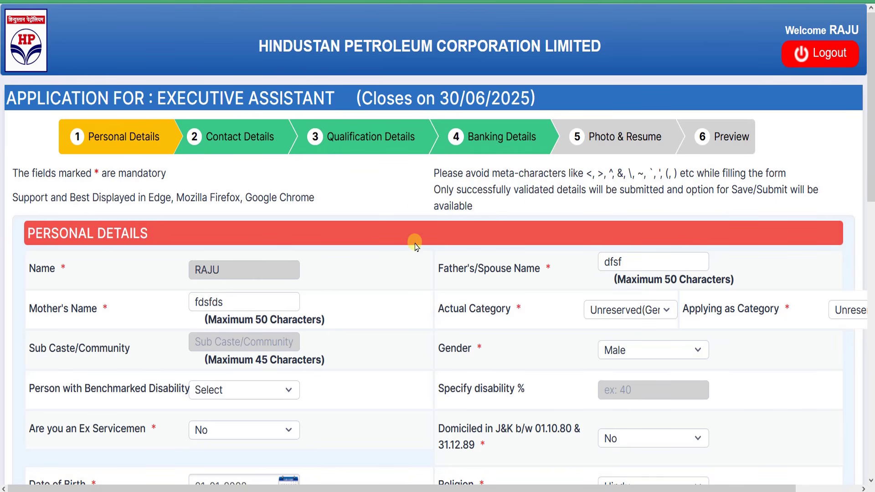
scroll(438, 215, "down", 2)
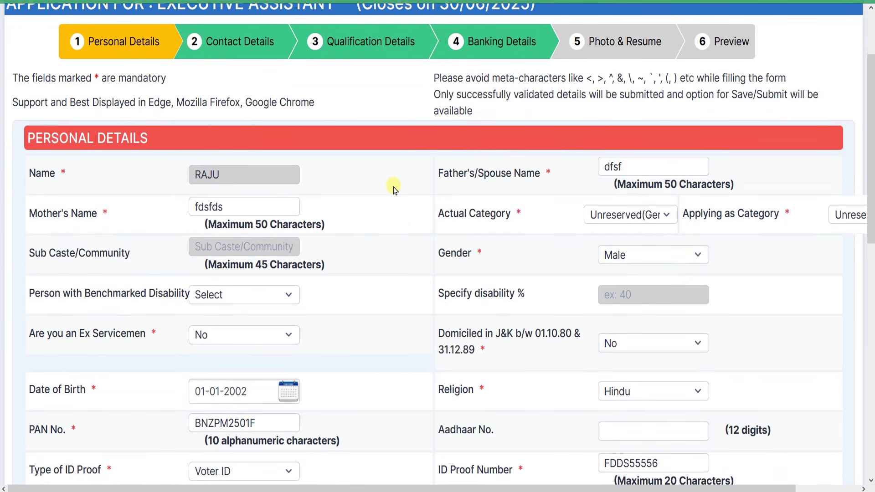
left_click_drag(31, 176, 234, 179)
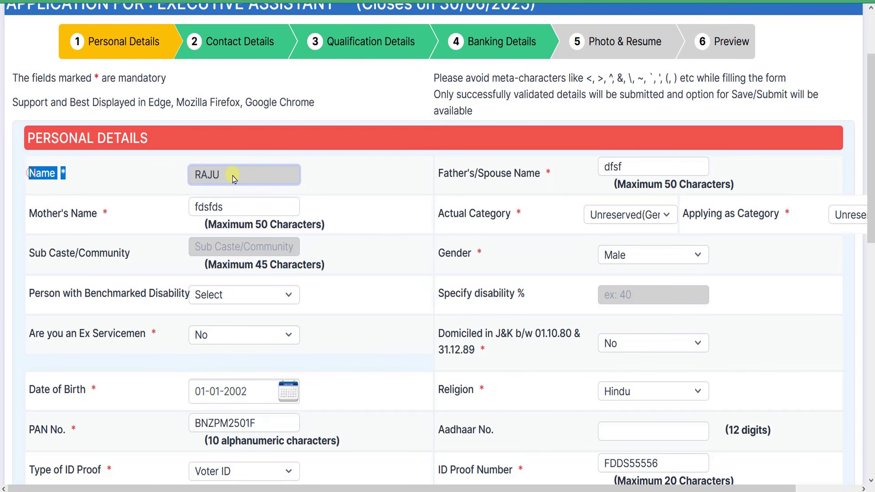
left_click(213, 179)
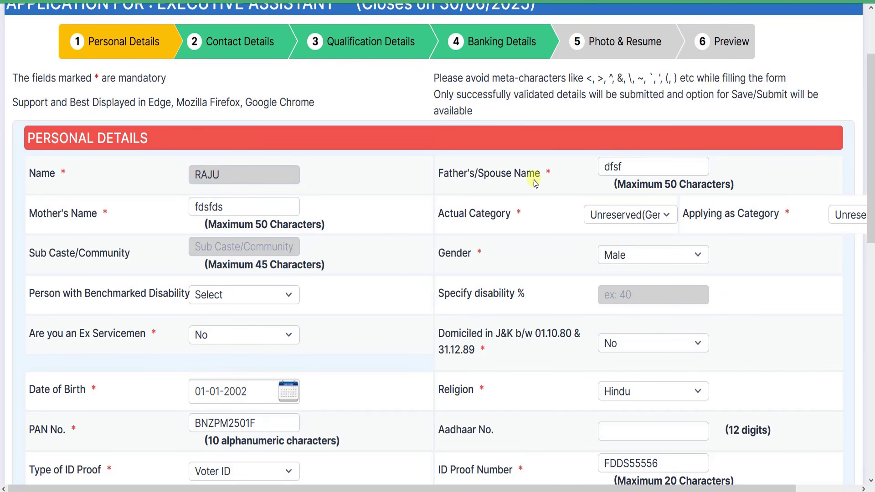
Append 'h' to the Father's/Spouse Name entry so it reads dfsfh
left_click_drag(437, 177, 647, 171)
left_click(647, 171)
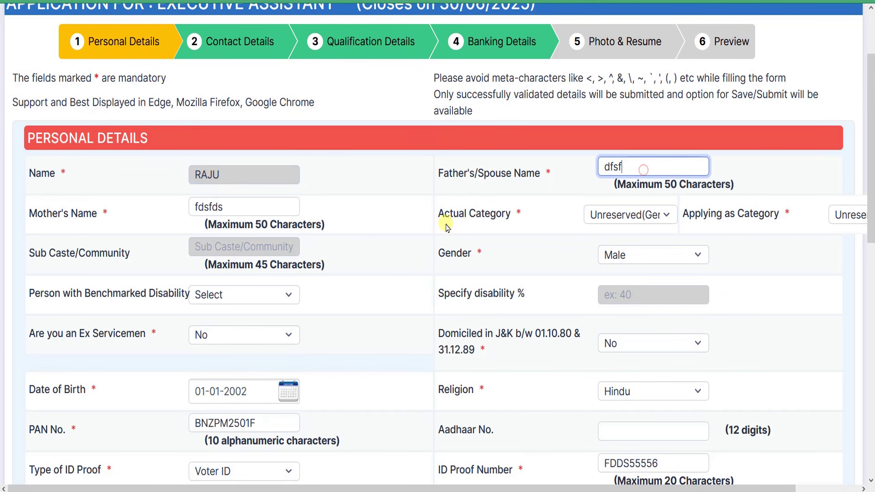
type("h")
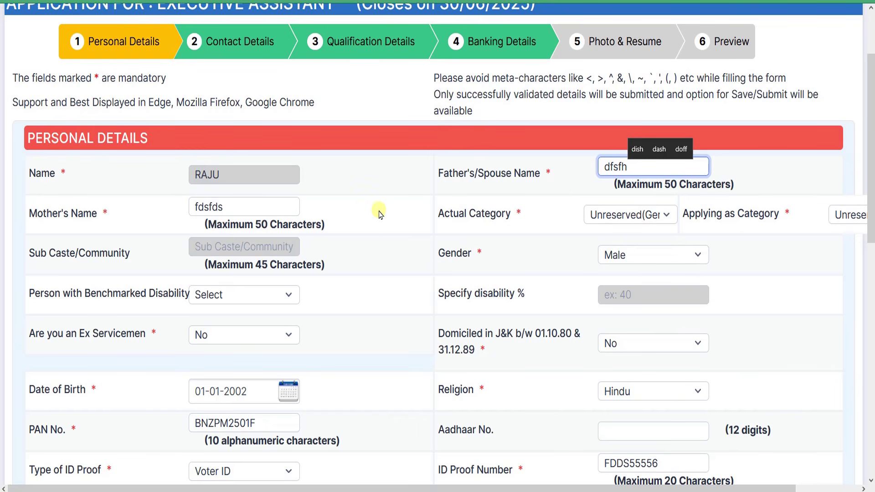
Check the Mother's Name entry, then zoom the page out and back in
scroll(347, 205, "down", 2)
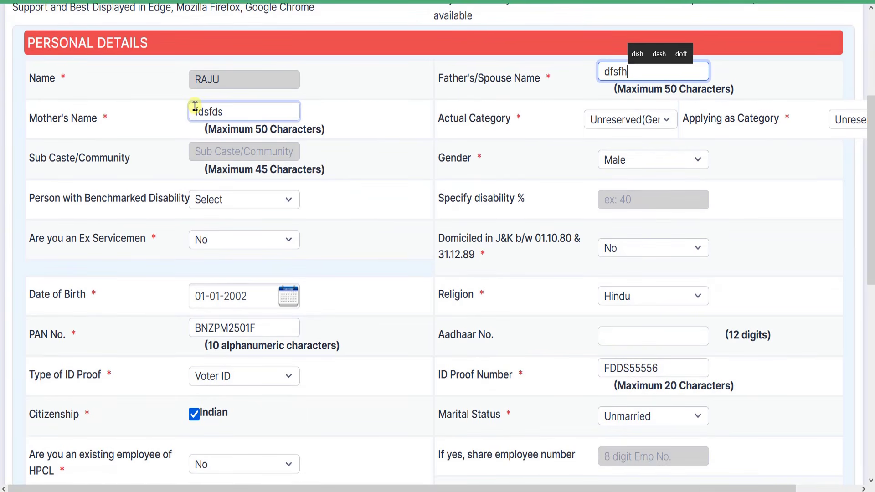
left_click_drag(65, 120, 226, 120)
left_click(254, 120)
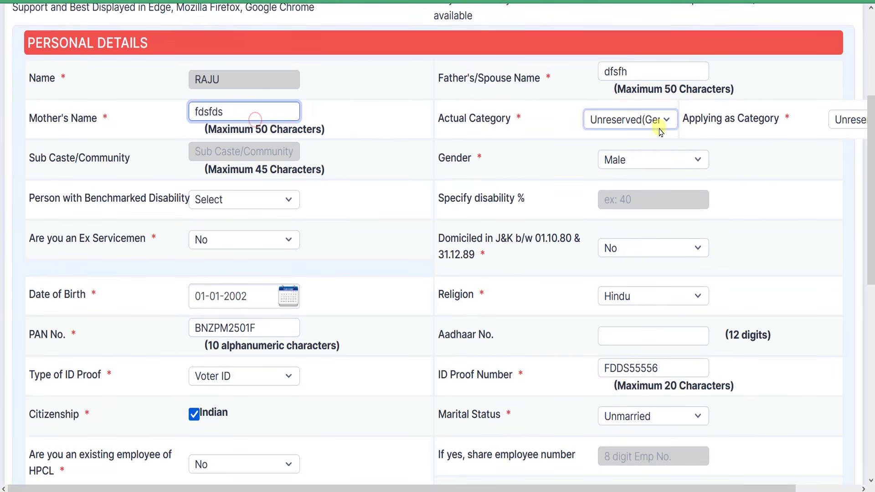
scroll(665, 119, "up", 2)
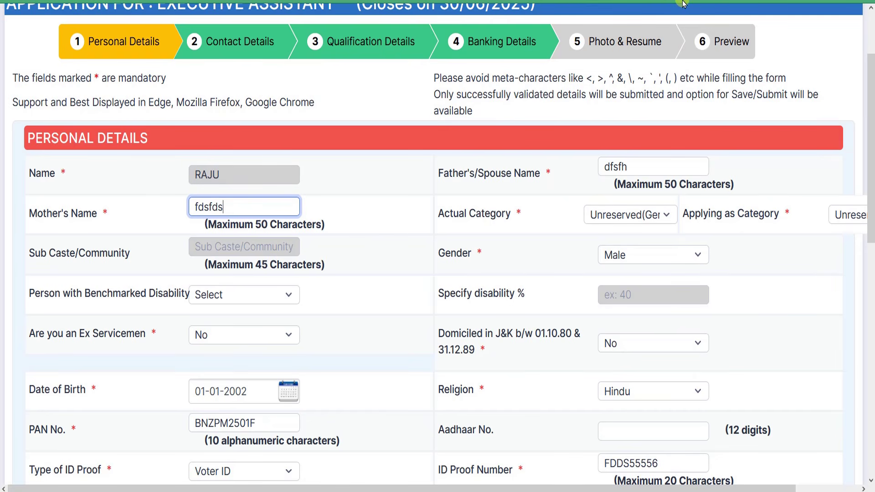
key("ctrl+0")
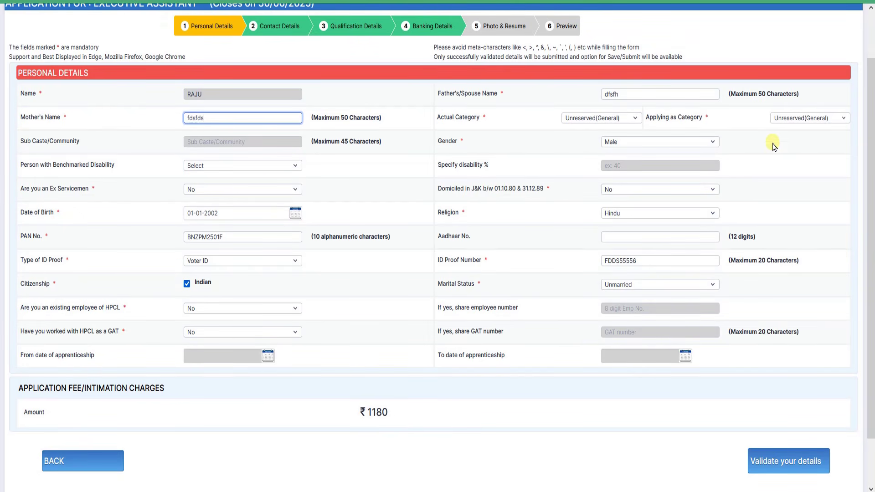
key("ctrl+plus")
key("ctrl+plus")
key("ctrl+plus")
key("ctrl+plus")
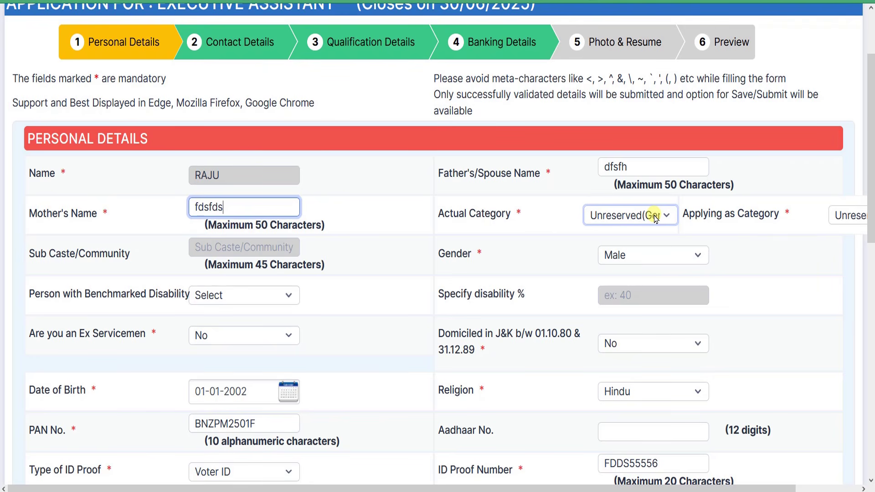
Set Actual Category to Other Backward class(Non-Creamy)
left_click_drag(432, 208, 510, 221)
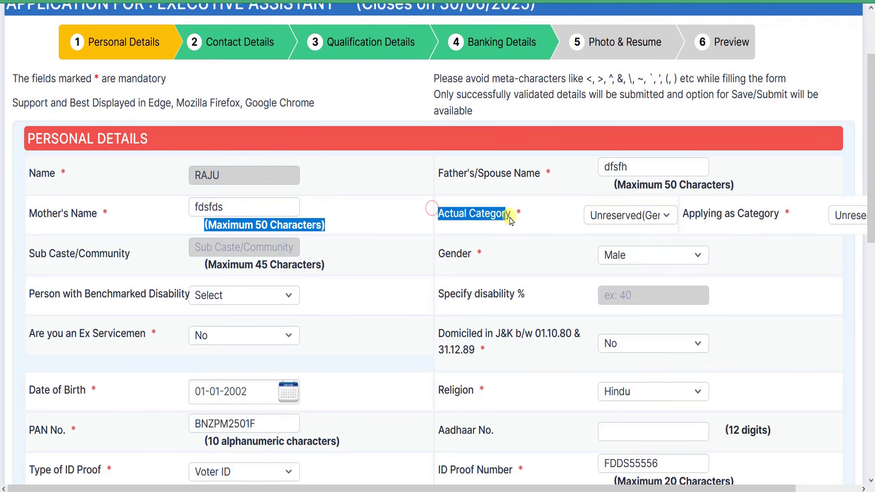
left_click(512, 218)
left_click_drag(436, 213, 508, 215)
left_click(635, 215)
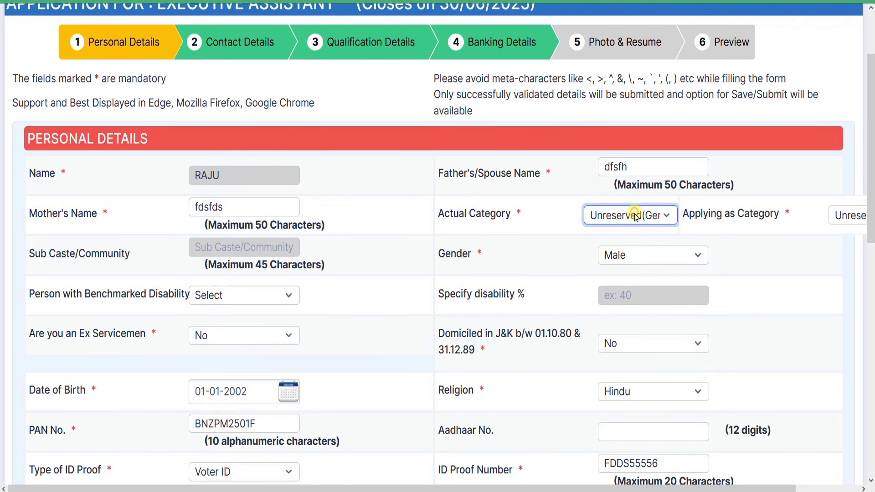
left_click(641, 214)
left_click(637, 213)
left_click(632, 214)
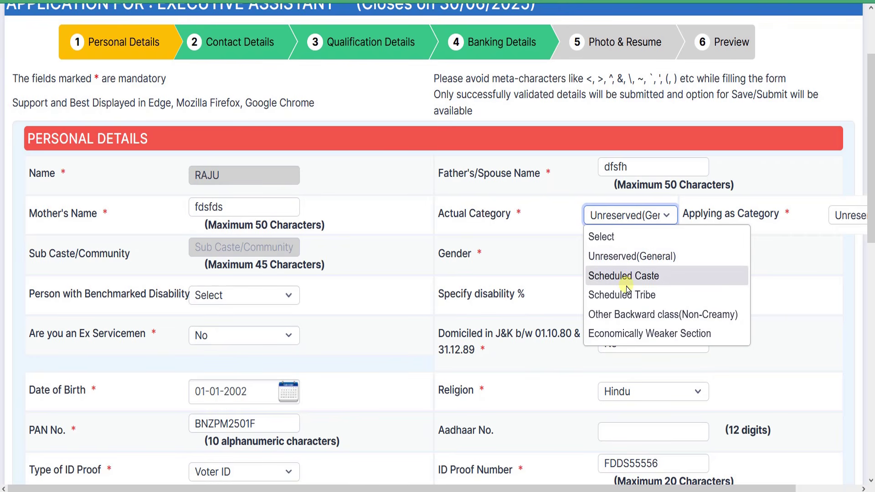
left_click(618, 312)
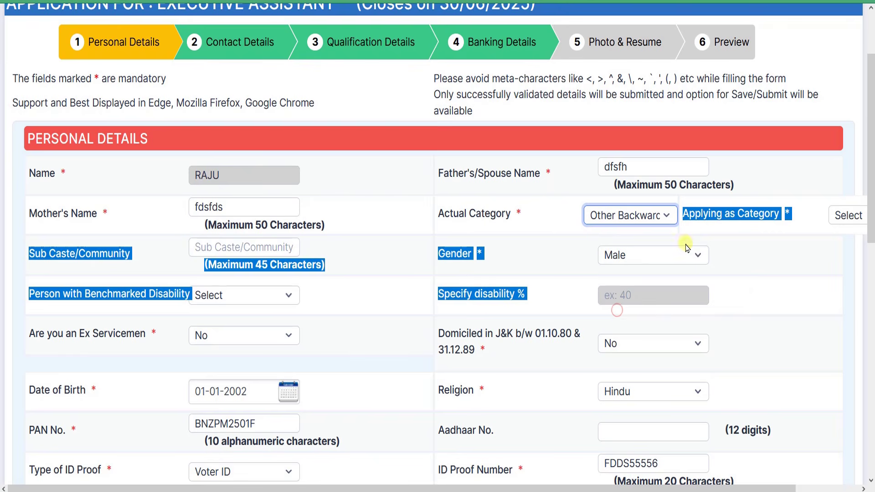
Choose Unreserved(General) for Applying as Category and acknowledge the eligibility alert
left_click(723, 193)
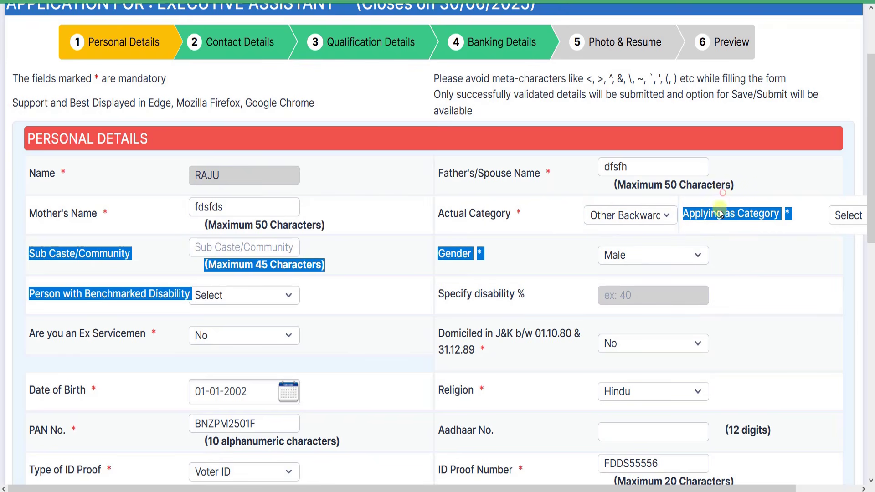
left_click(541, 213)
scroll(398, 213, "right", 2)
left_click_drag(398, 217, 459, 215)
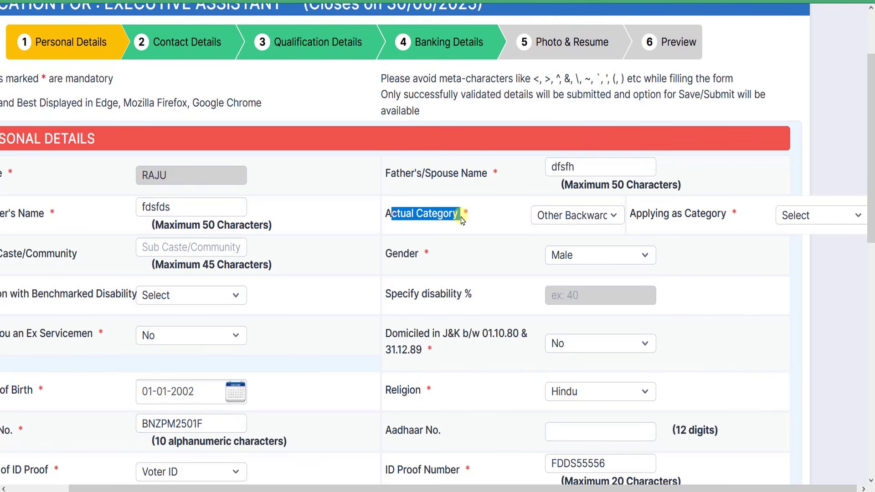
left_click(702, 217)
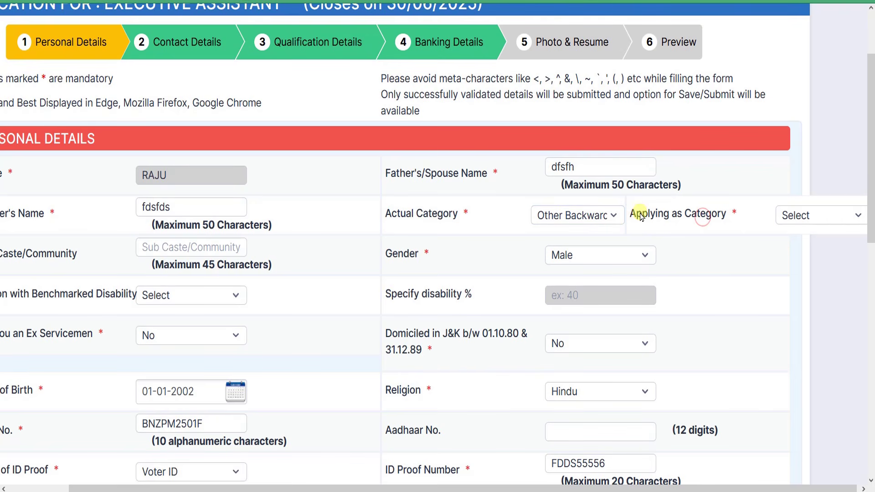
double_click(651, 215)
left_click(716, 214)
left_click_drag(649, 215, 715, 216)
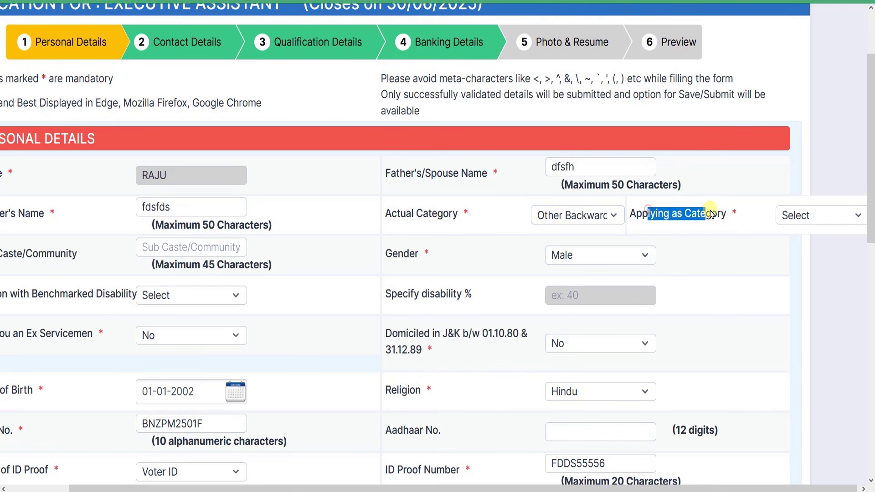
left_click(719, 211)
left_click(843, 219)
left_click(842, 218)
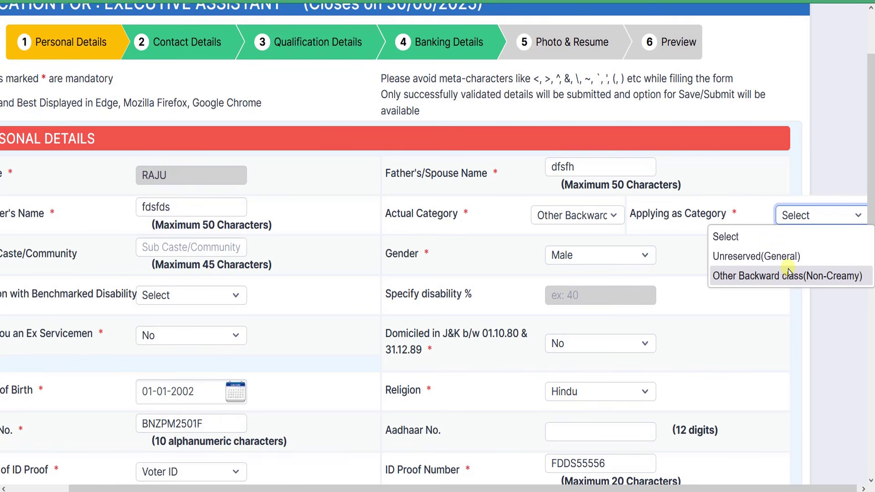
left_click(758, 256)
left_click(499, 272)
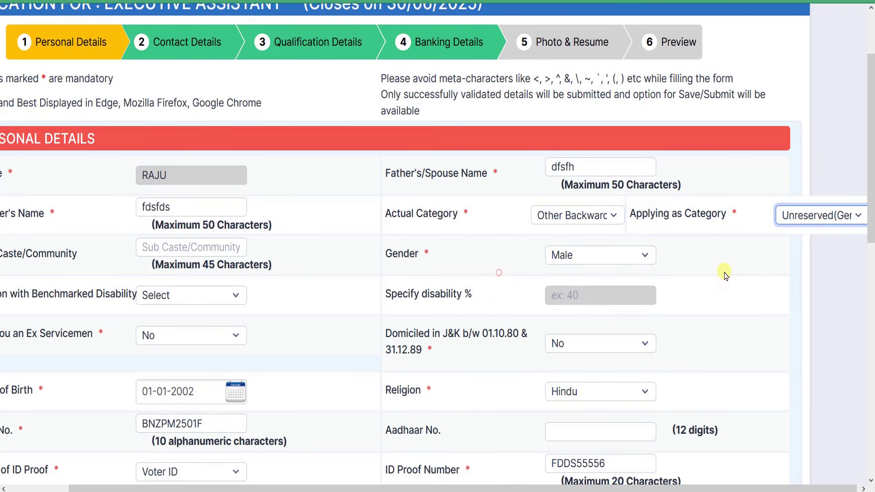
Try applying as Other Backward class(Non-Creamy), then revert to Unreserved(General), acknowledging both notices
left_click(835, 217)
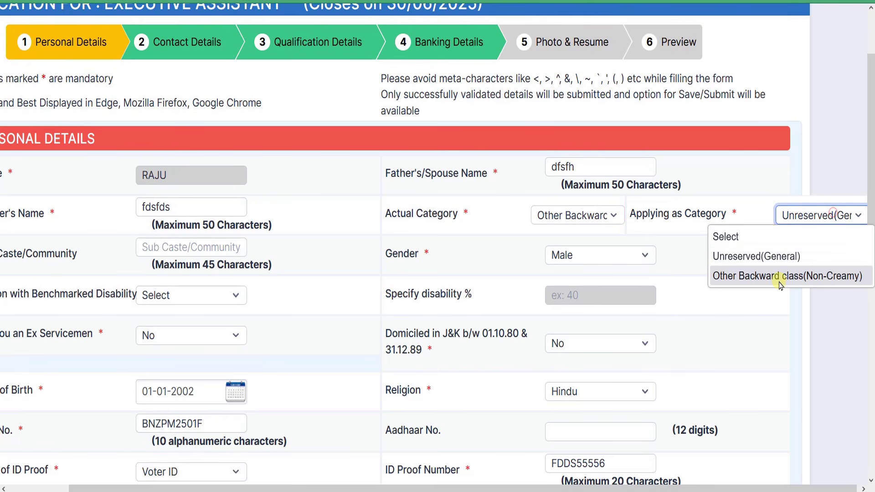
left_click(827, 276)
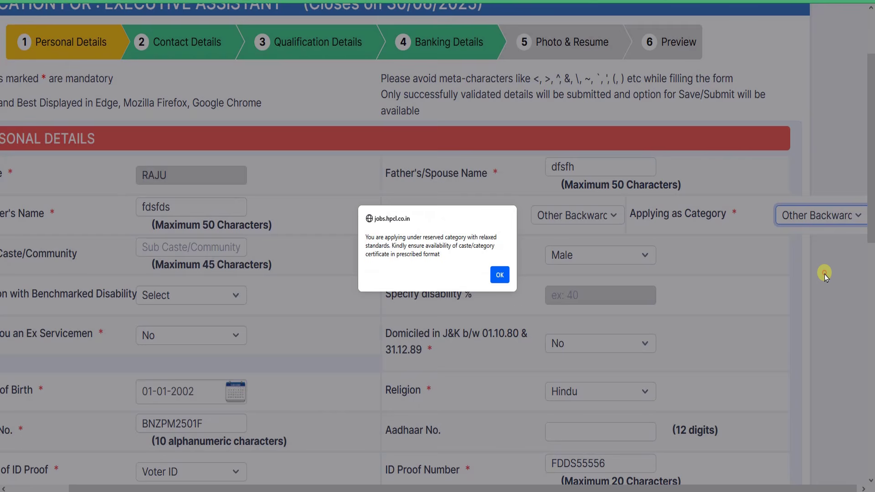
left_click(500, 276)
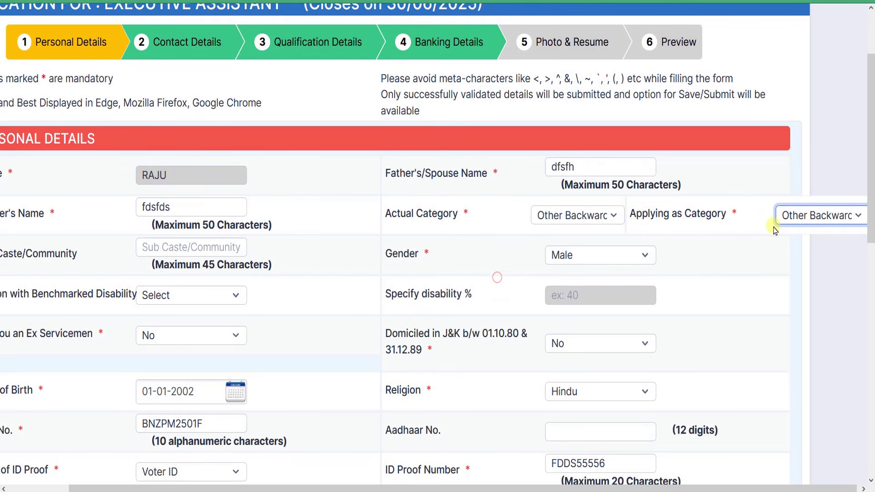
left_click(816, 215)
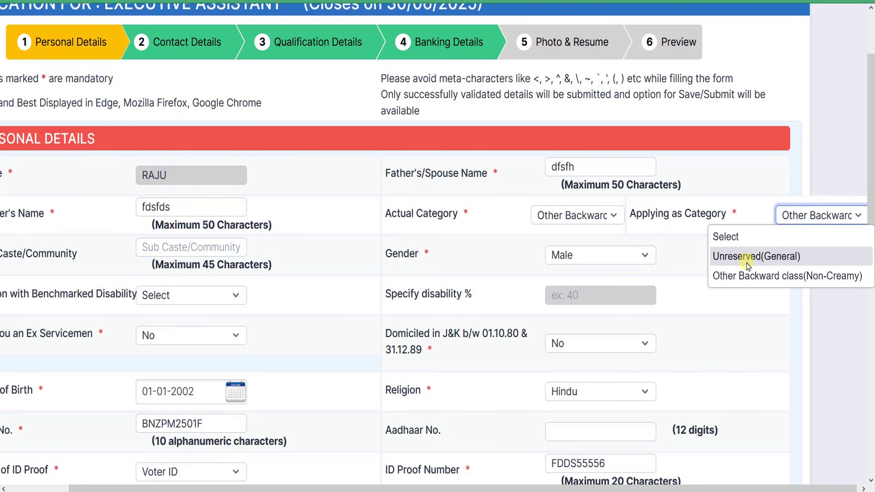
left_click(750, 260)
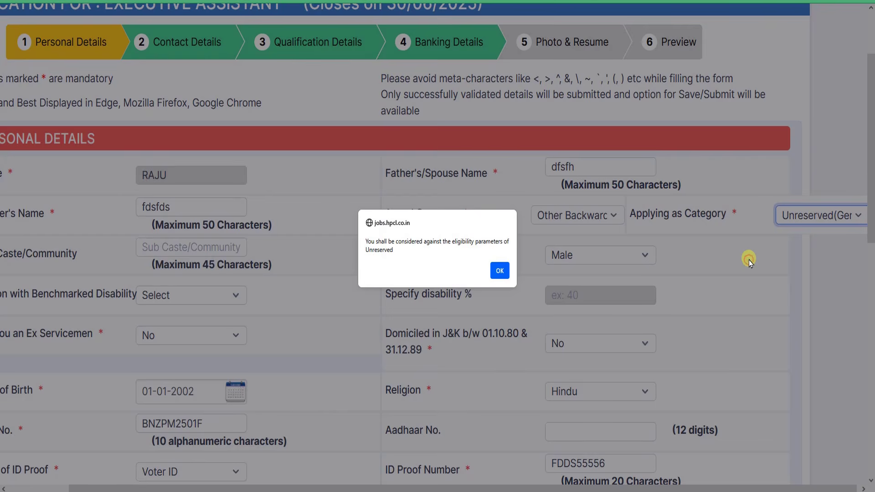
left_click(504, 274)
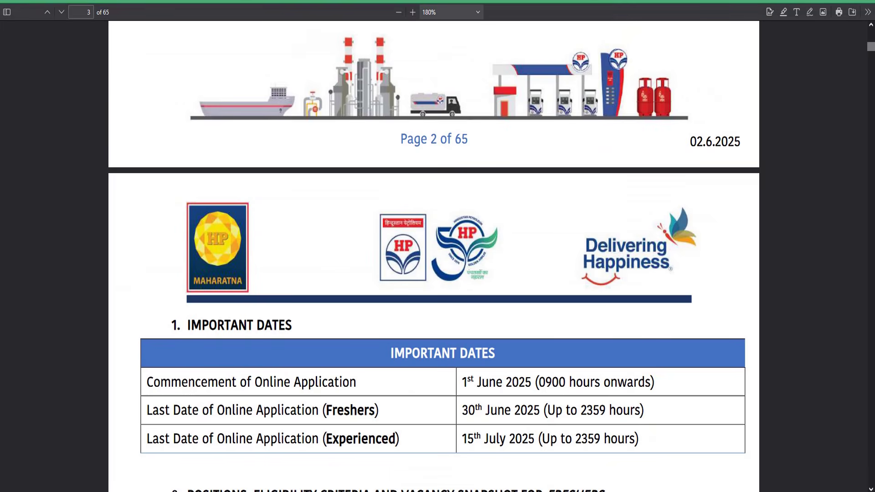
Scroll the notification PDF from Important Dates to the experienced-professionals vacancy table
scroll(445, 150, "down", 20)
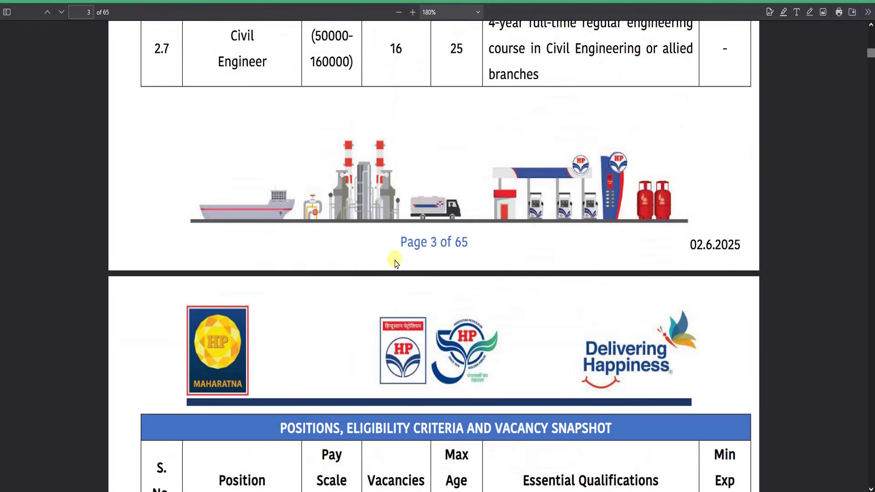
scroll(540, 250, "down", 15)
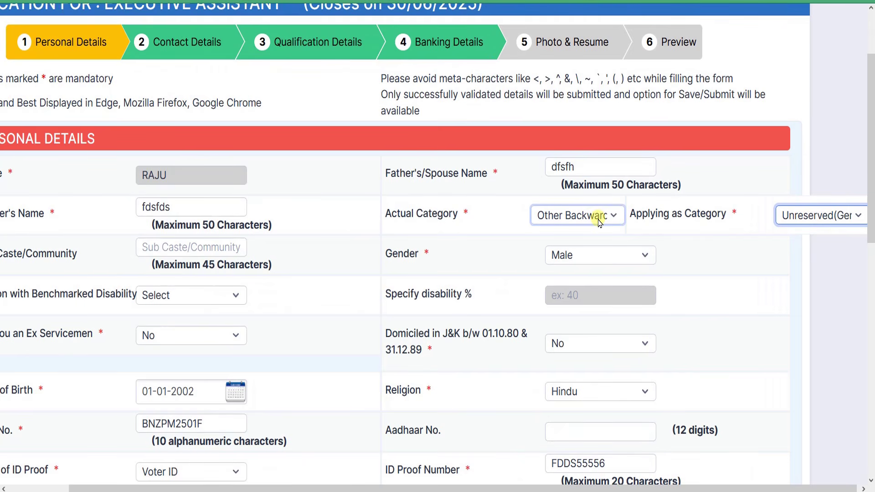
left_click(604, 221)
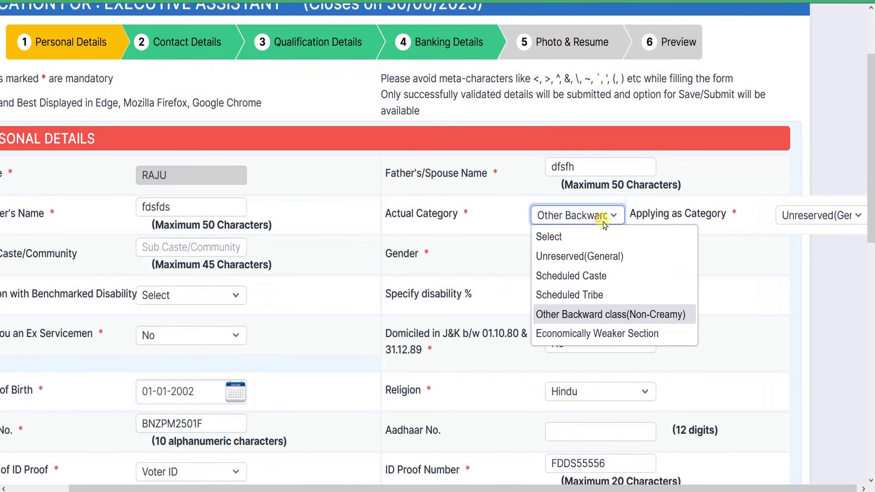
left_click(580, 256)
left_click(823, 221)
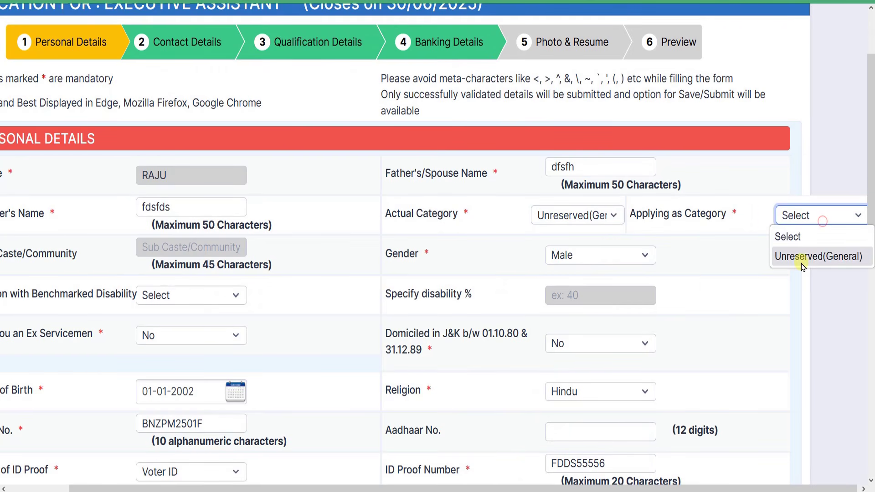
left_click(804, 258)
left_click(499, 272)
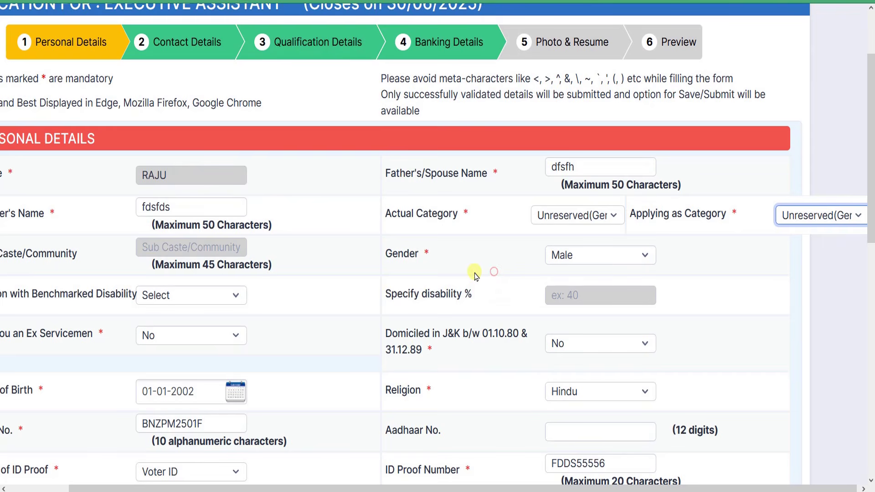
scroll(688, 234, "down", 2)
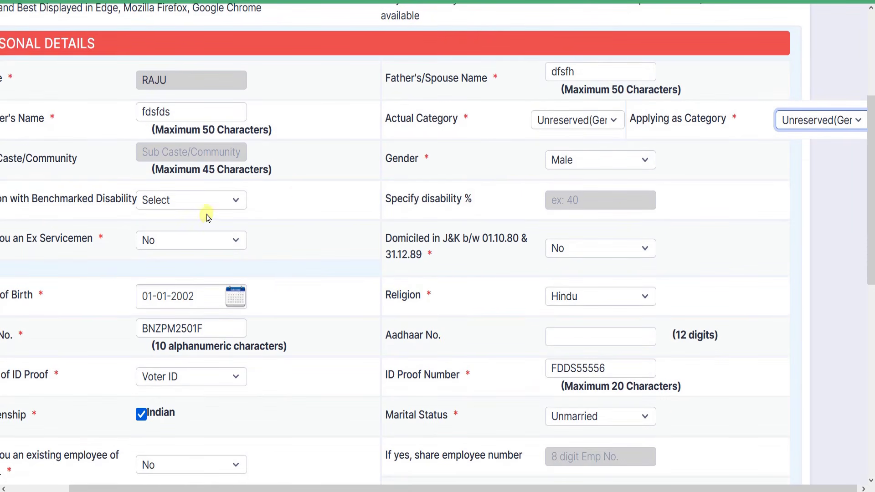
left_click_drag(304, 486, 250, 484)
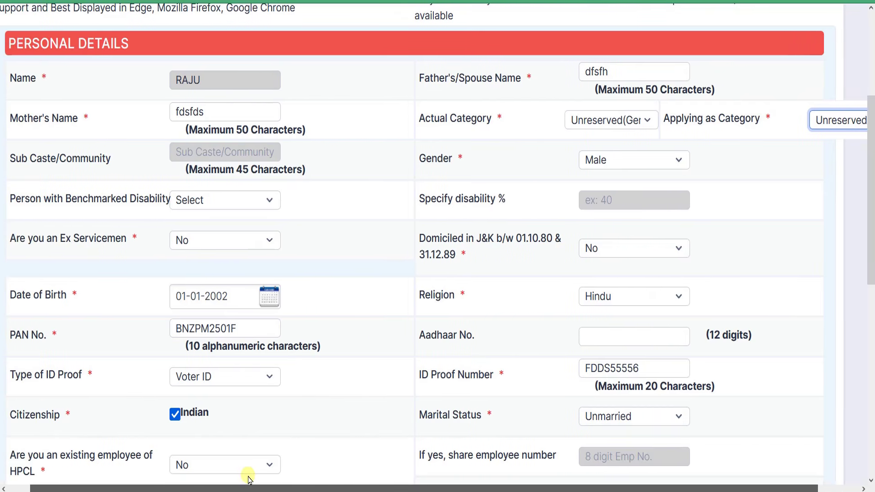
left_click(230, 465)
left_click(173, 181)
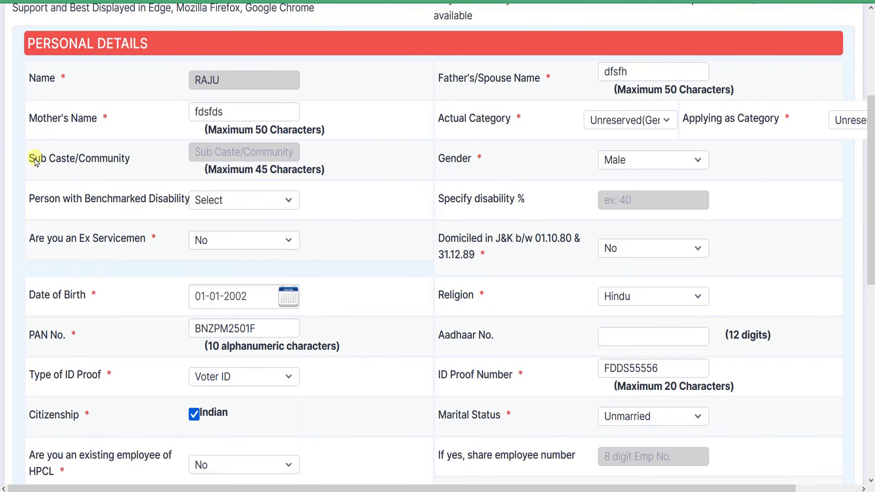
left_click_drag(35, 159, 97, 162)
left_click(48, 161)
left_click(108, 159)
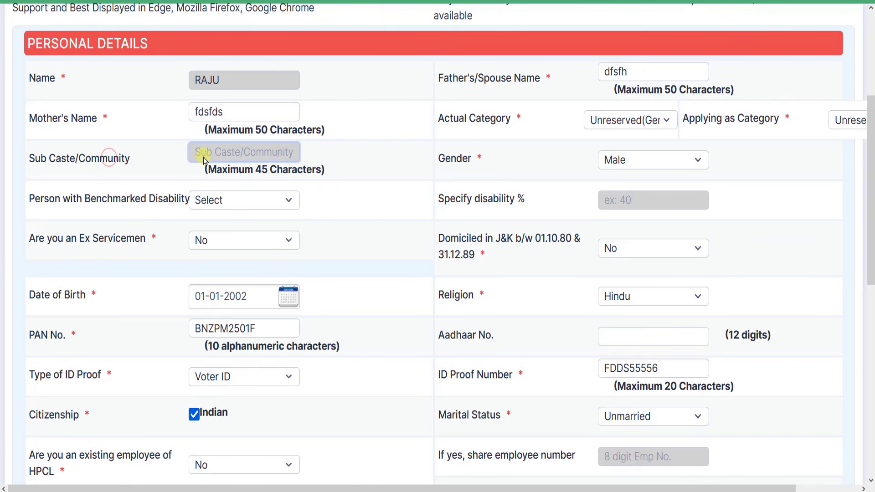
left_click_drag(36, 159, 94, 160)
left_click(112, 158)
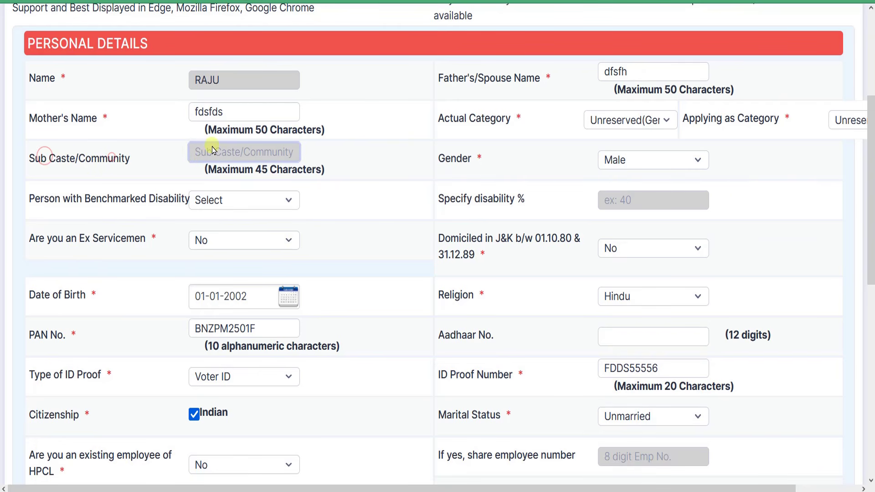
left_click(663, 161)
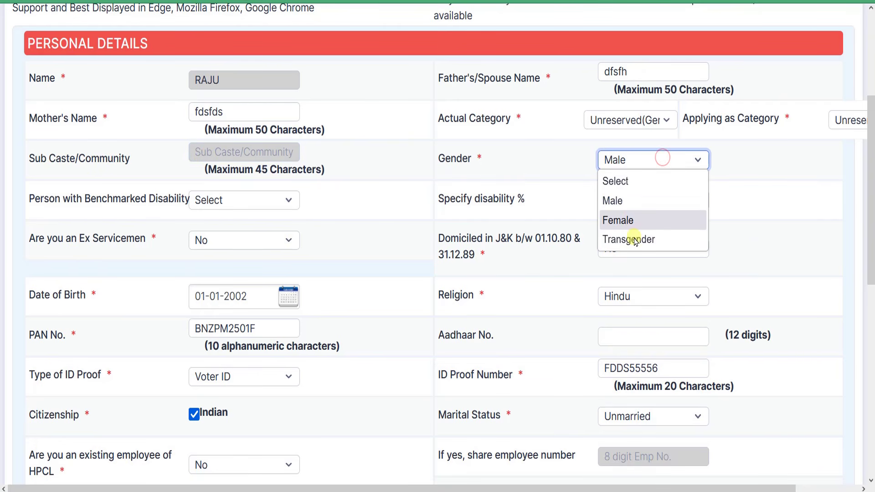
left_click(646, 201)
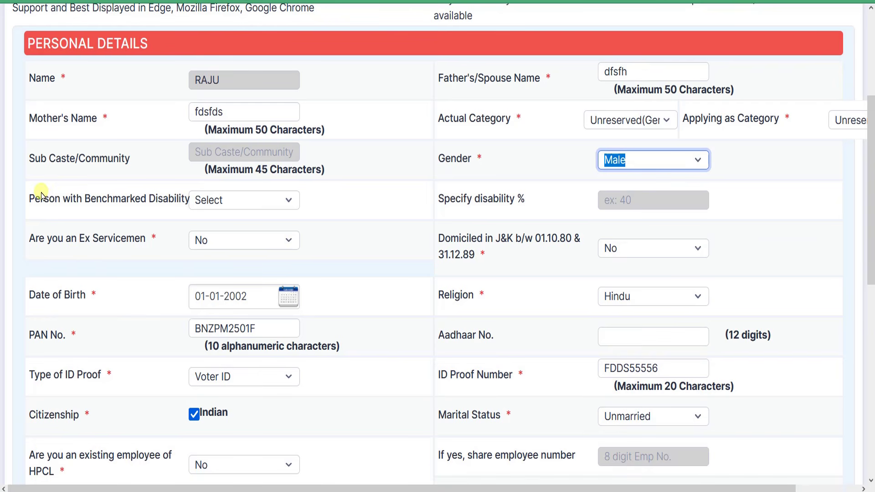
left_click_drag(35, 199, 114, 202)
left_click(139, 200)
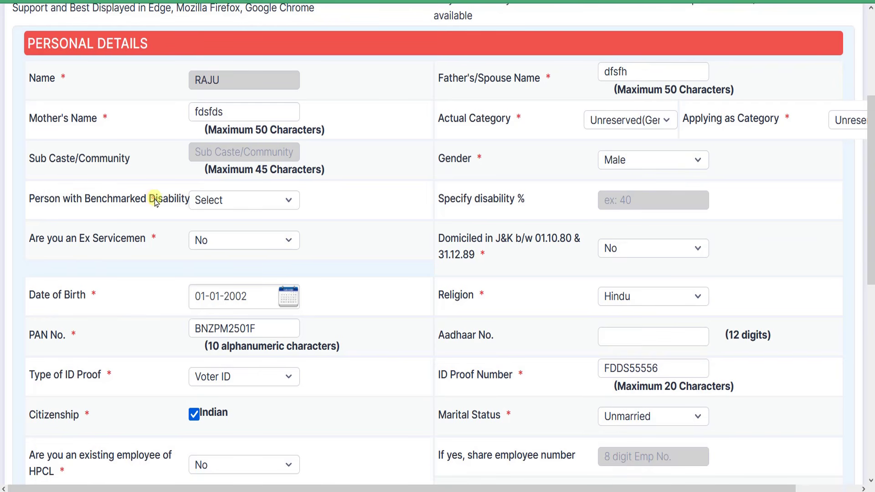
Select Visually Handicapped - Blind as the disability and acknowledge the PwBD notice
left_click(253, 201)
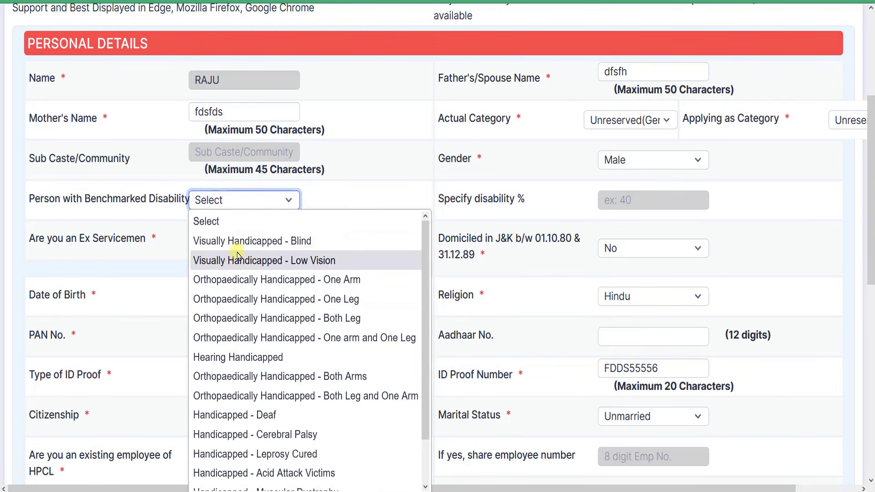
scroll(254, 424, "down", 1)
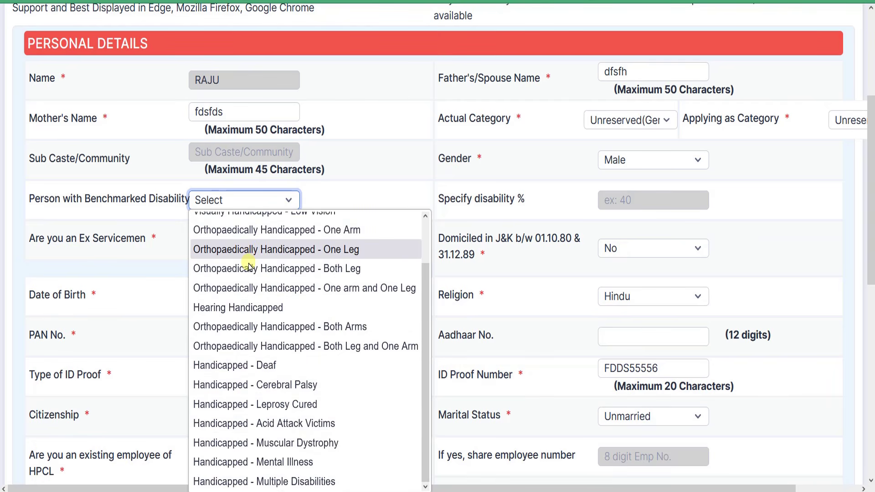
scroll(246, 255, "up", 1)
scroll(272, 316, "down", 2)
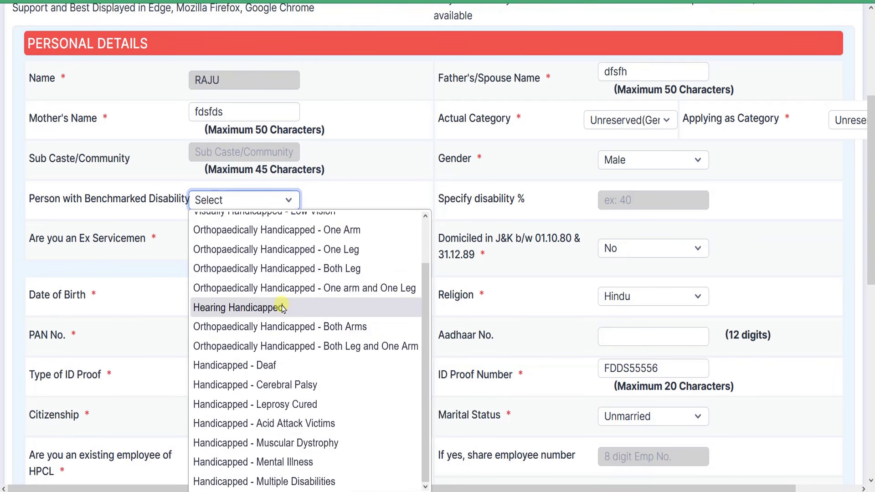
scroll(316, 224, "up", 1)
left_click(332, 187)
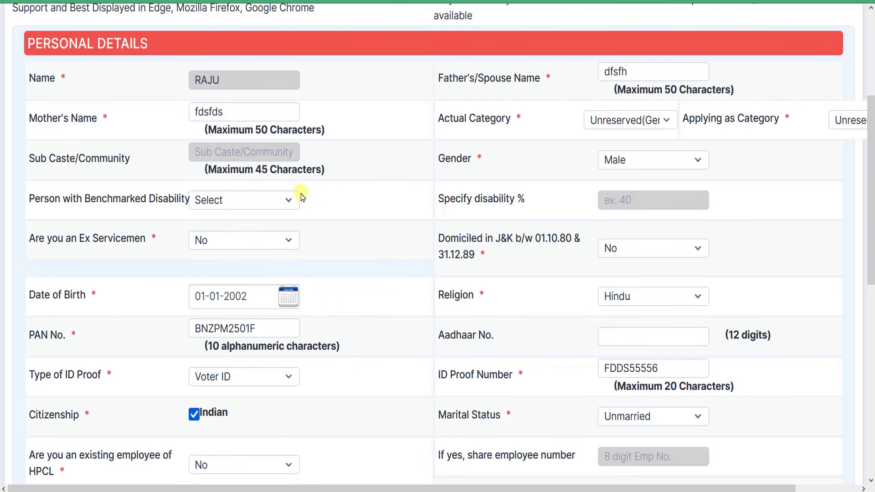
left_click(286, 197)
left_click(244, 241)
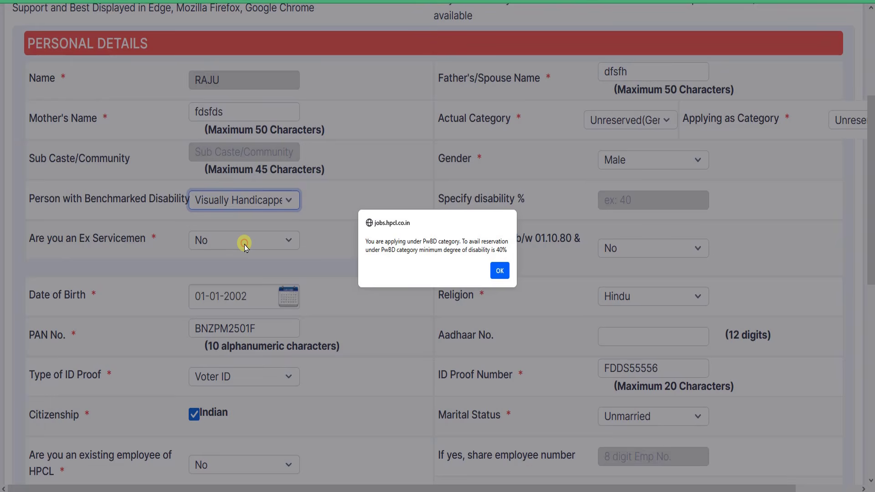
left_click(500, 272)
Dismiss the 40% minimum-disability notice and reset the disability dropdown to Select
left_click(621, 201)
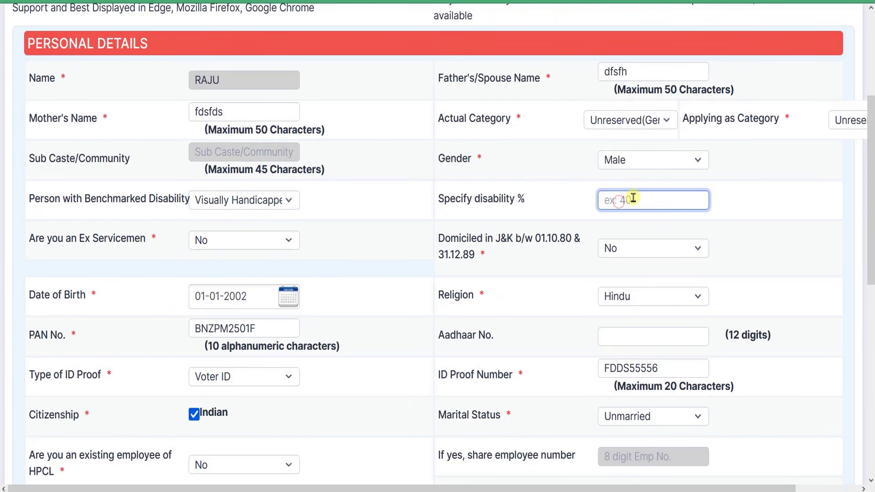
left_click(450, 191)
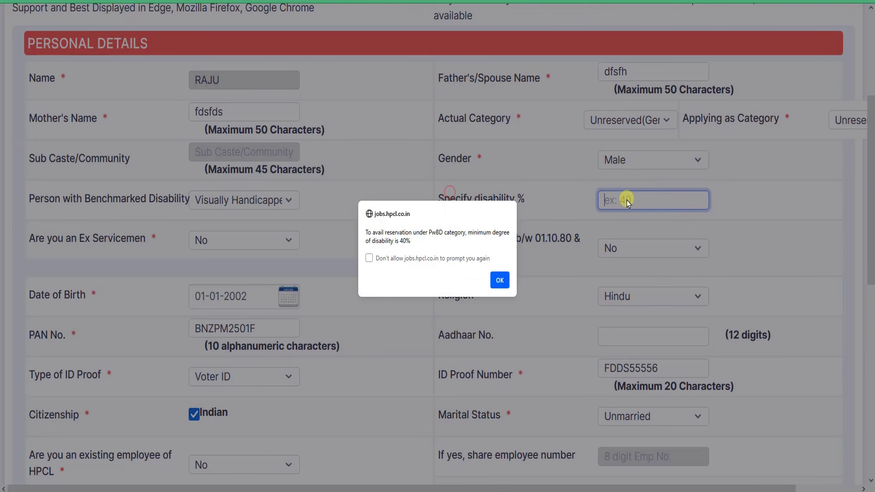
left_click(500, 281)
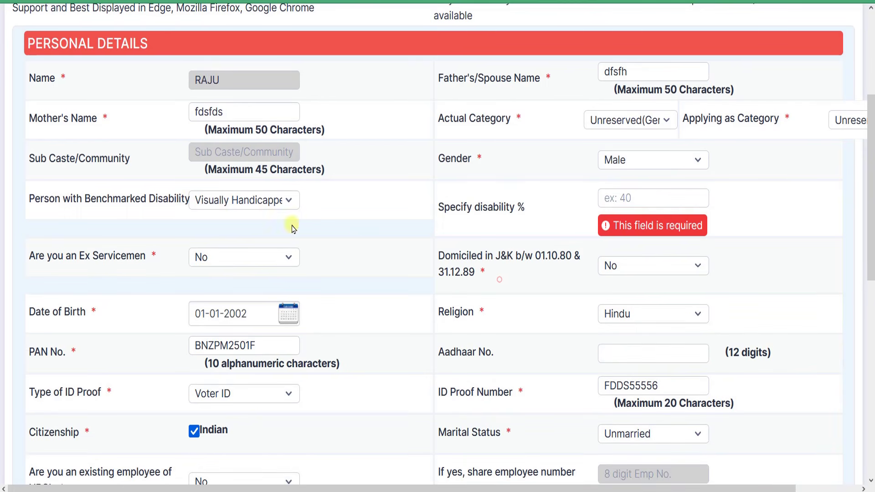
left_click(254, 201)
left_click(233, 223)
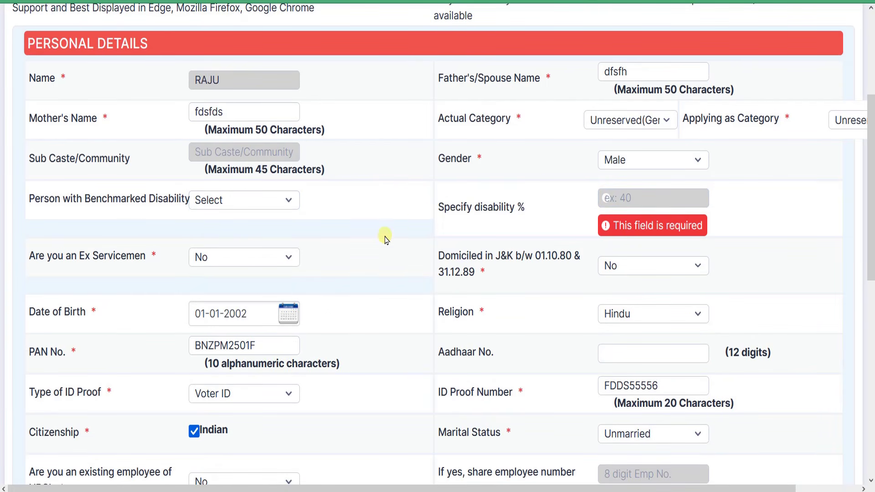
scroll(152, 185, "down", 2)
Keep Ex Servicemen and Domiciled in J&K both answered No
left_click_drag(72, 162, 147, 163)
left_click(283, 168)
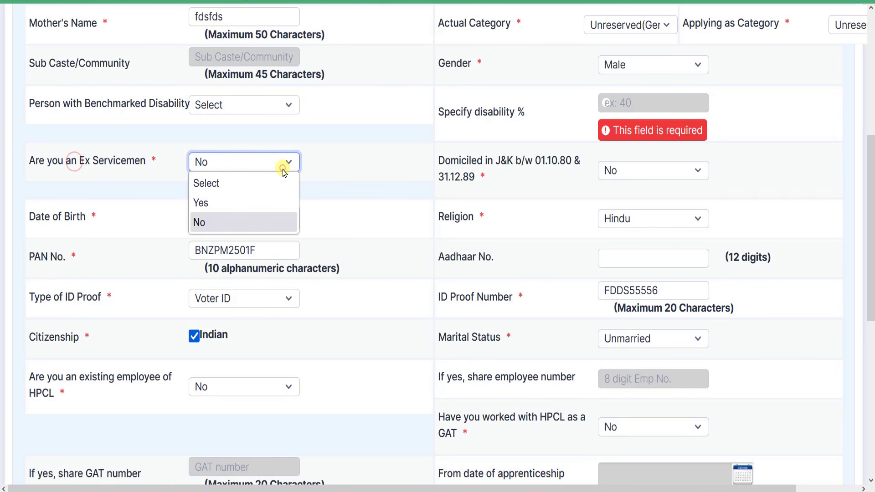
left_click(218, 220)
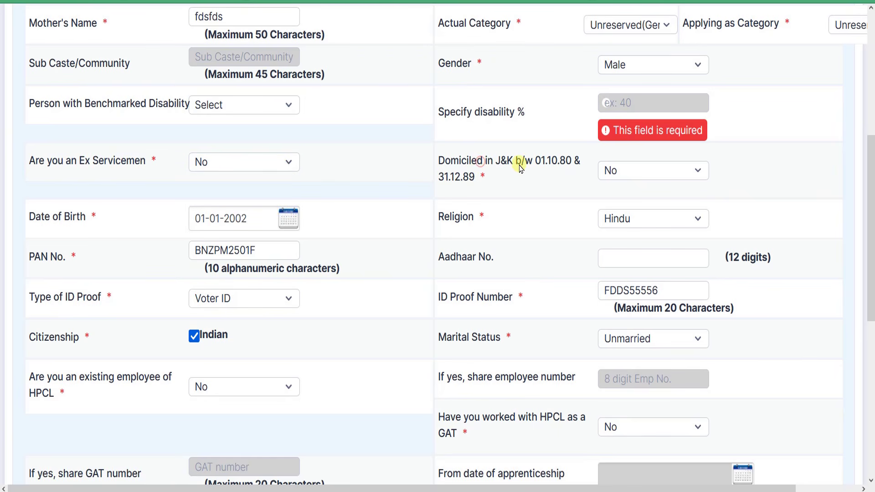
left_click_drag(536, 161, 501, 176)
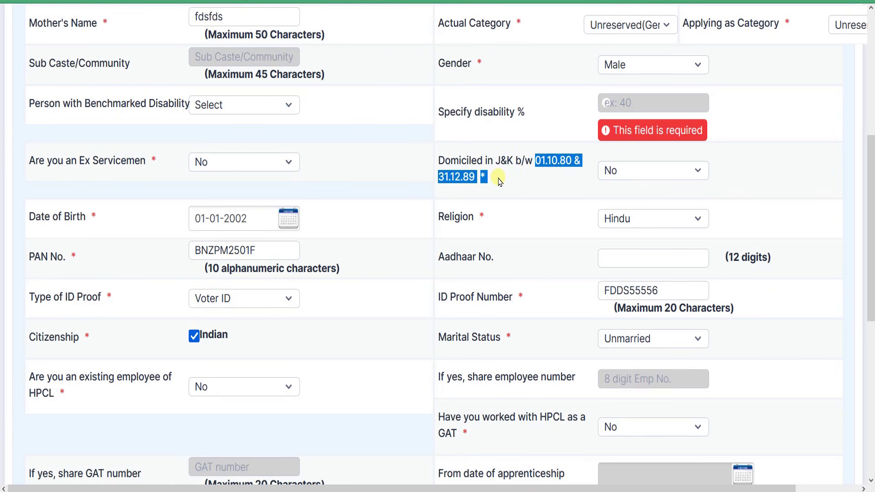
left_click(471, 165)
left_click(664, 182)
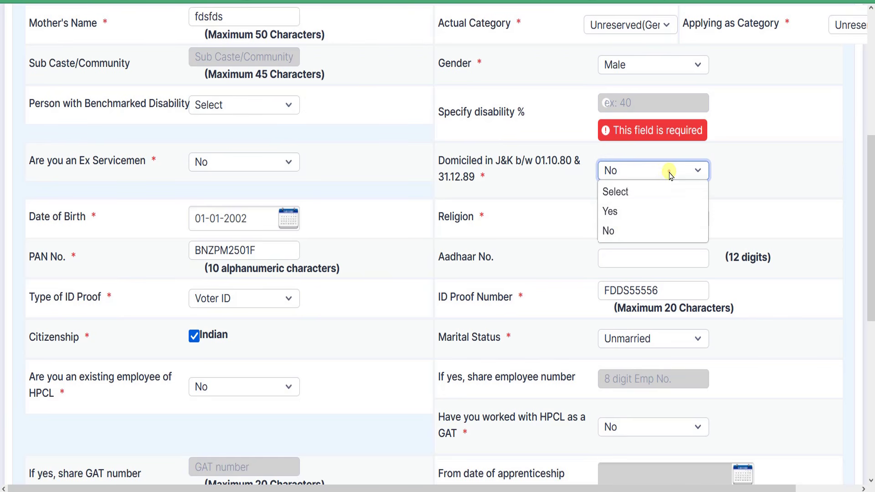
left_click(611, 229)
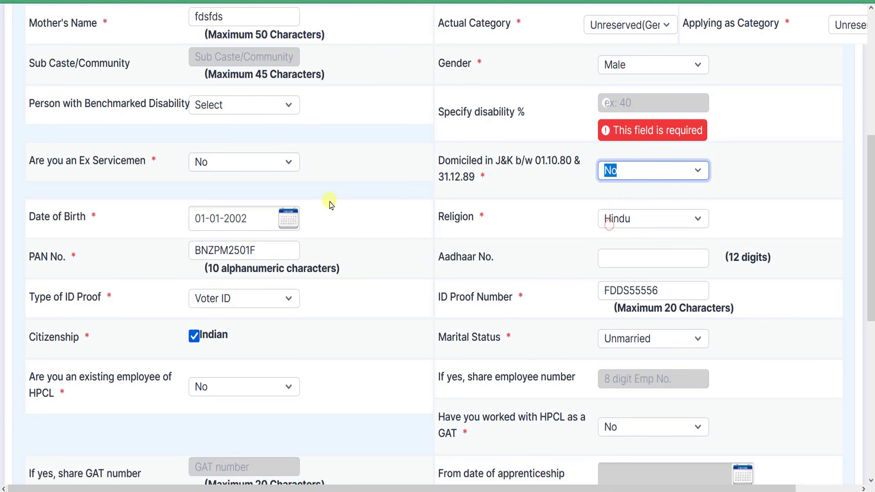
left_click(124, 210)
Pick 01-01-2002 as date of birth and keep religion Hindu
left_click(288, 221)
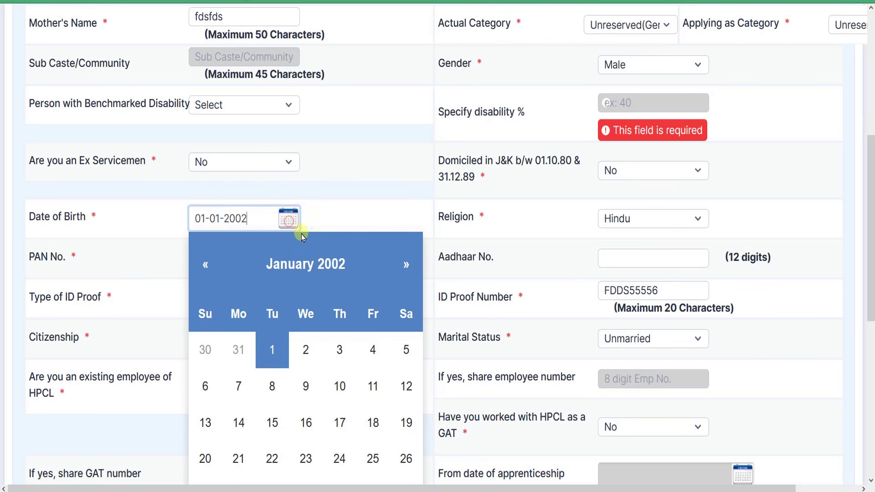
left_click(301, 263)
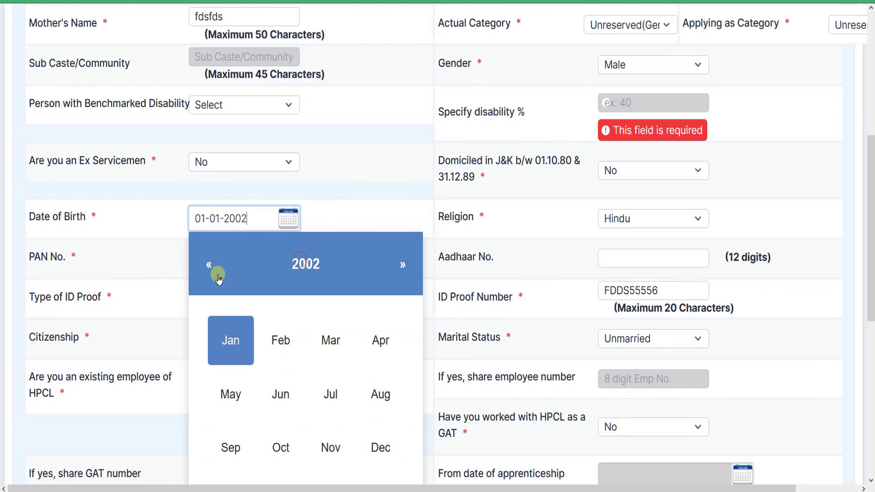
left_click(303, 261)
left_click(283, 356)
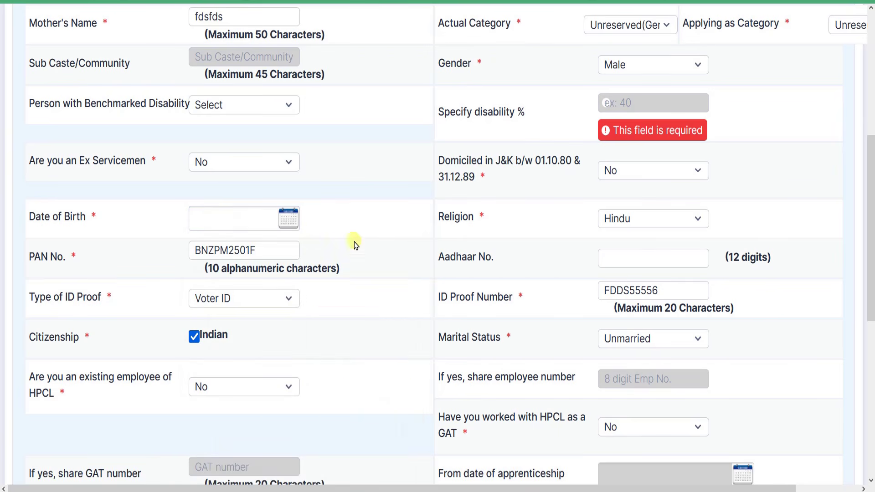
left_click(632, 220)
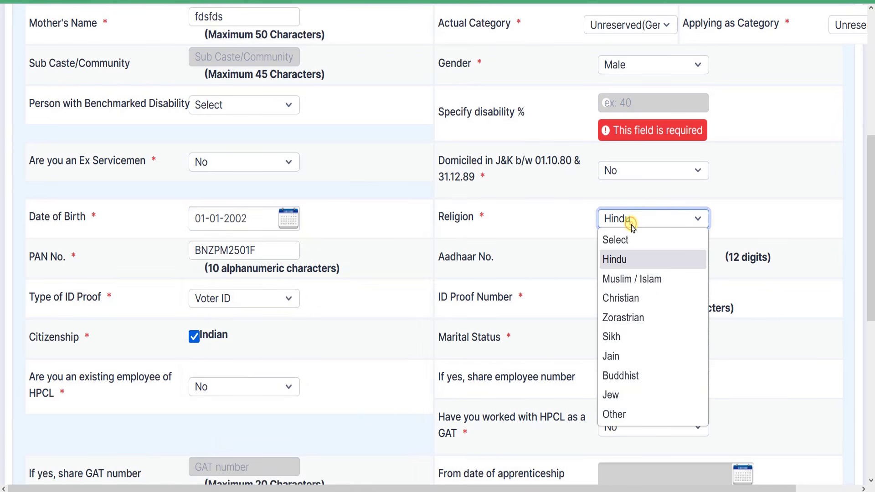
left_click(620, 259)
Review the PAN No. field
scroll(354, 256, "down", 2)
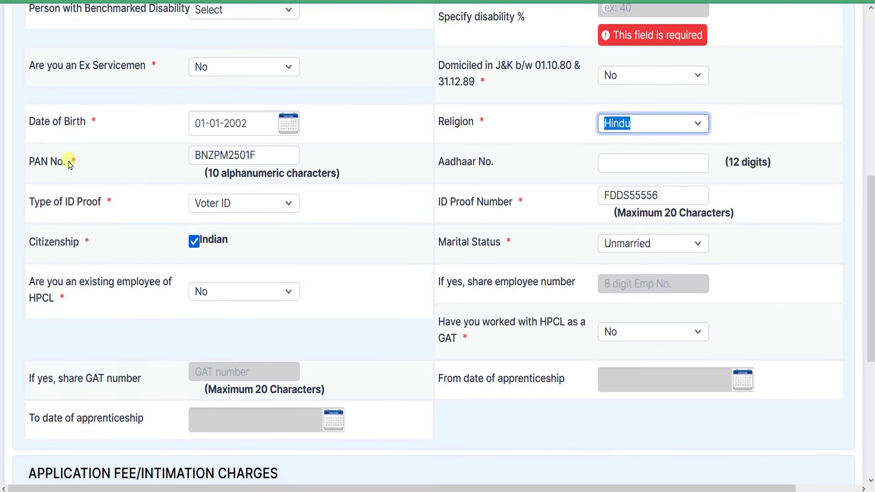
left_click_drag(34, 165, 59, 163)
left_click(210, 156)
left_click(82, 163)
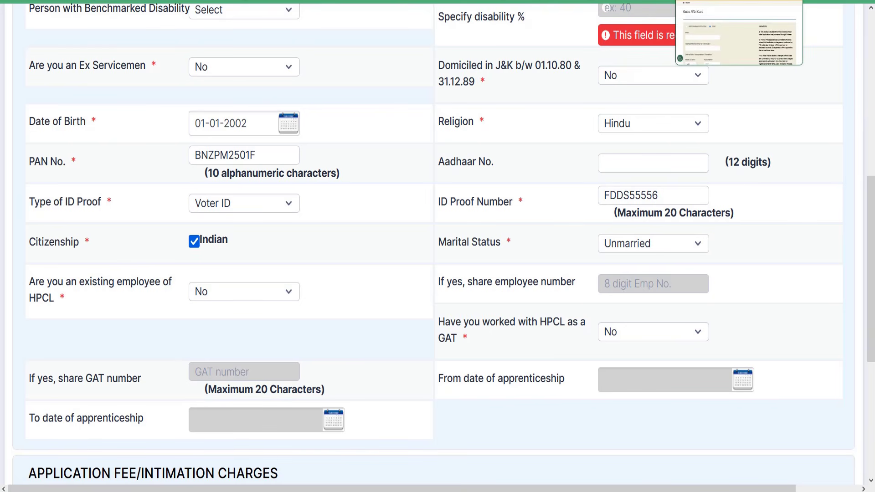
left_click(716, 1)
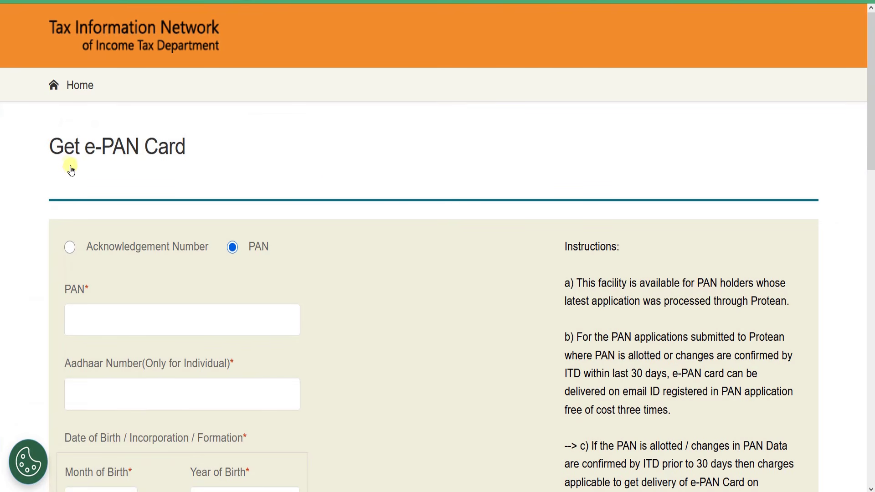
left_click_drag(87, 147, 201, 148)
left_click(201, 148)
left_click_drag(86, 147, 185, 151)
left_click(185, 152)
scroll(271, 163, "down", 2)
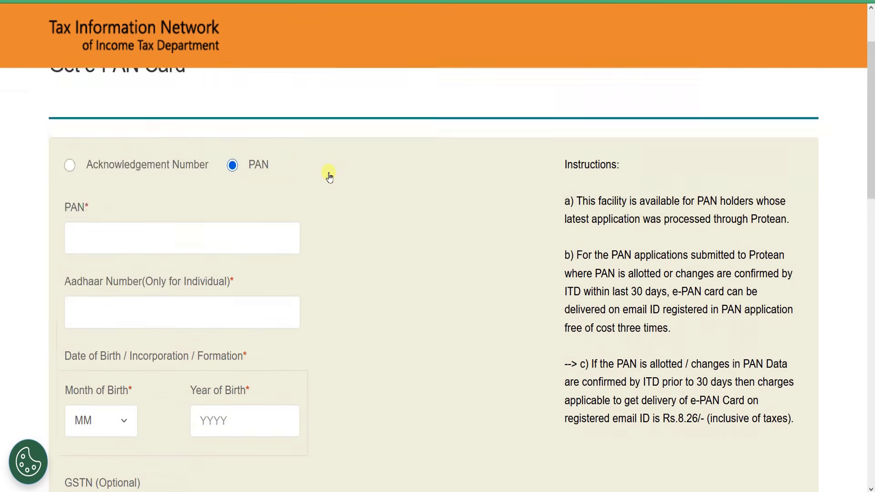
scroll(328, 176, "up", 2)
scroll(351, 250, "down", 12)
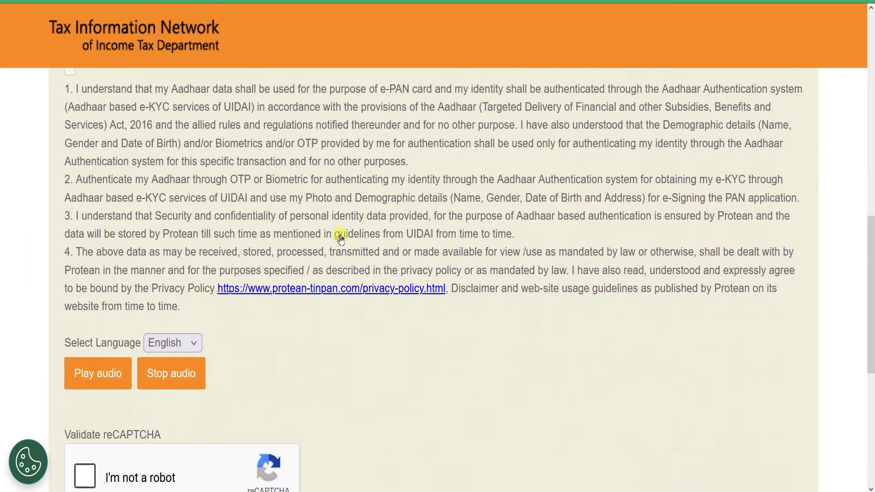
scroll(342, 289, "up", 12)
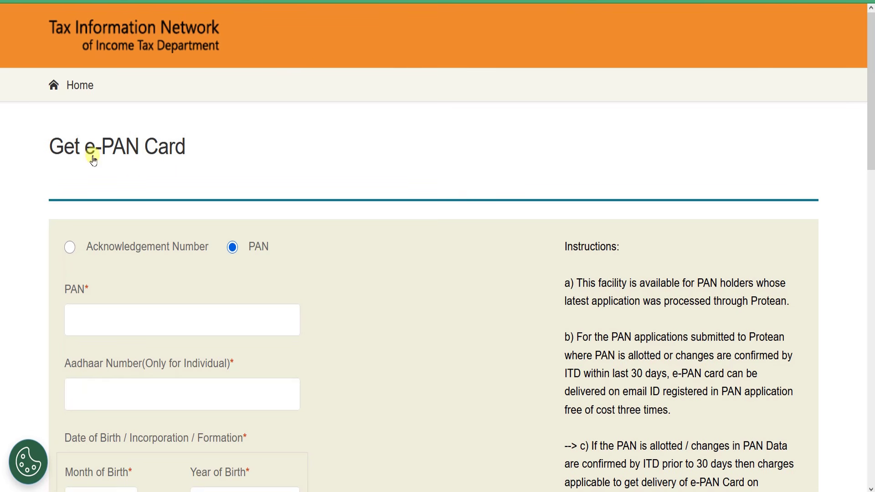
left_click_drag(94, 149, 200, 150)
left_click(201, 147)
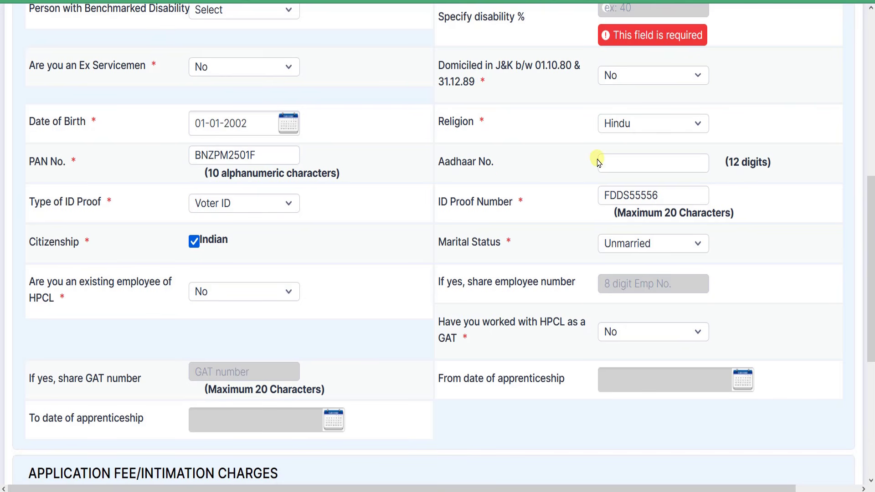
Recheck Religion and Aadhaar, keep Voter ID as ID proof type, and check its number
left_click(640, 131)
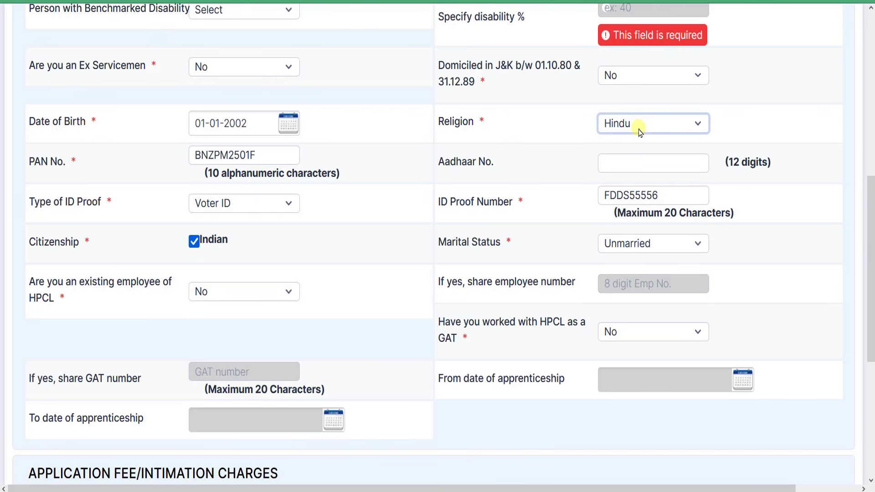
left_click(449, 166)
left_click(609, 165)
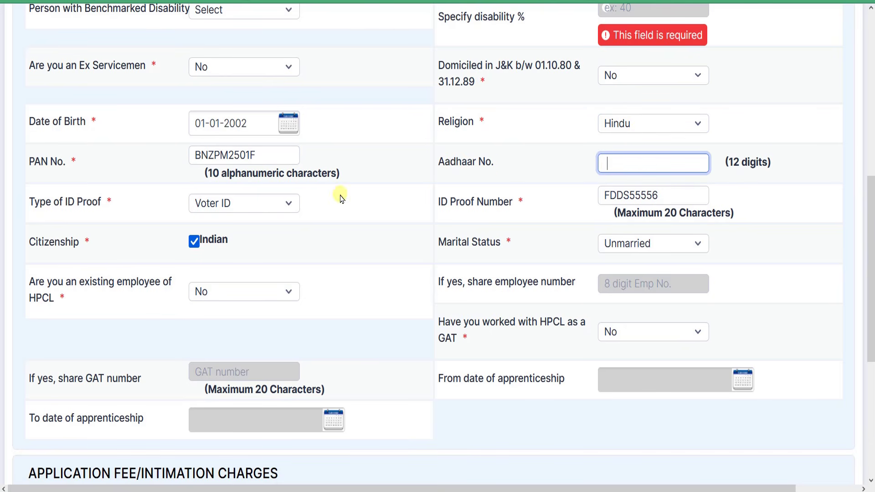
left_click_drag(34, 197, 104, 198)
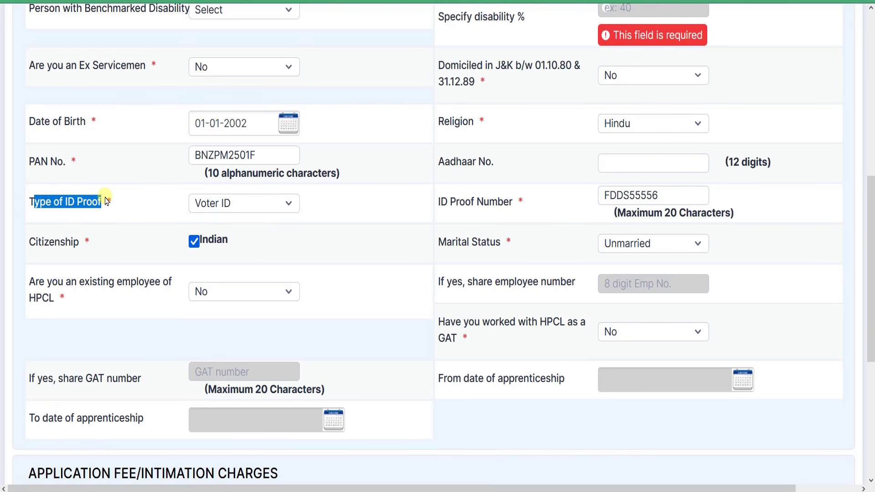
left_click(129, 198)
left_click(290, 205)
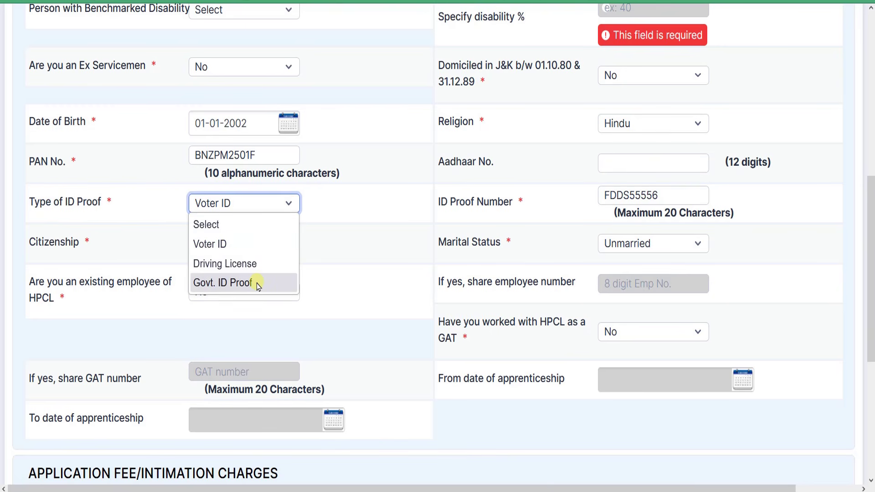
left_click(248, 244)
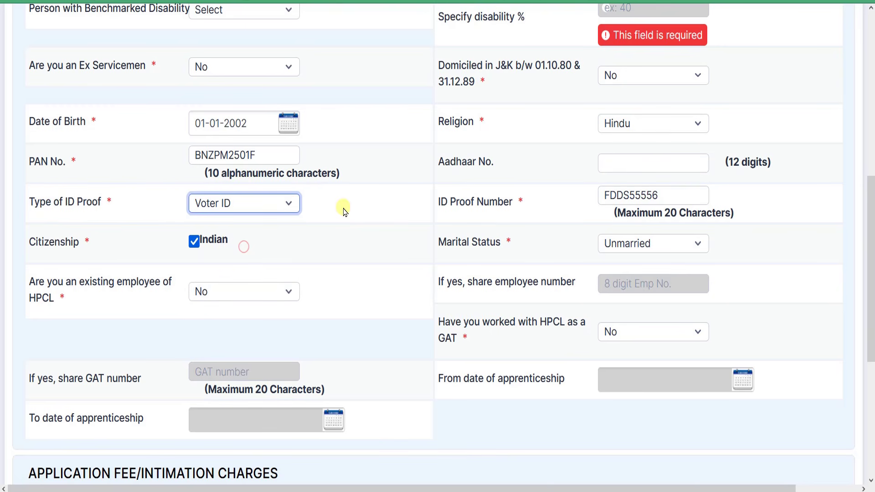
left_click(613, 196)
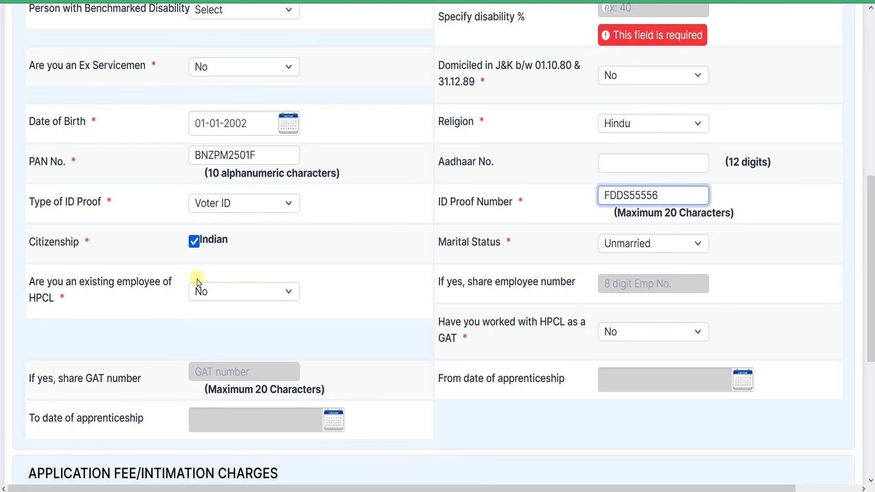
Untick and re-tick Indian citizenship, and keep marital status Unmarried
scroll(323, 259, "down", 2)
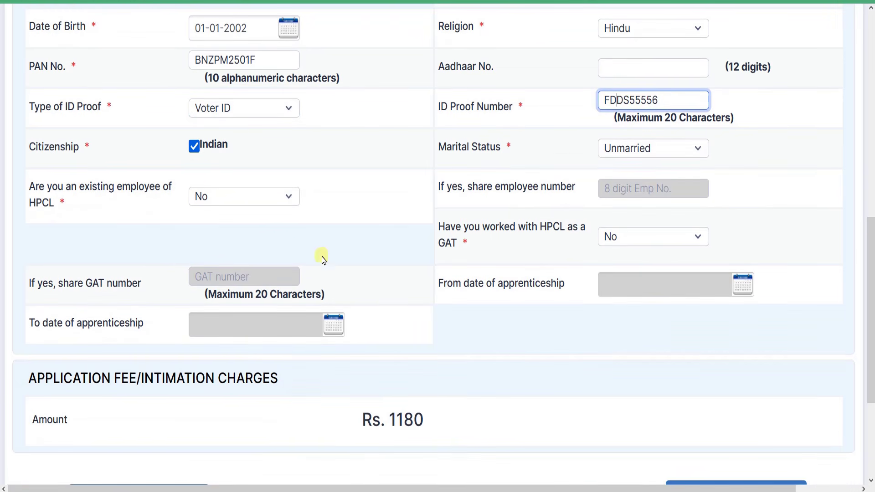
left_click(195, 147)
left_click(194, 145)
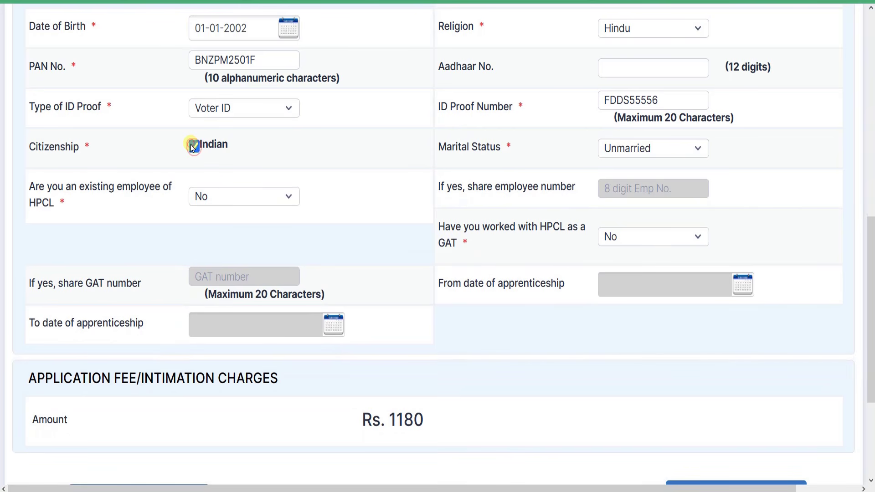
double_click(475, 148)
left_click(654, 147)
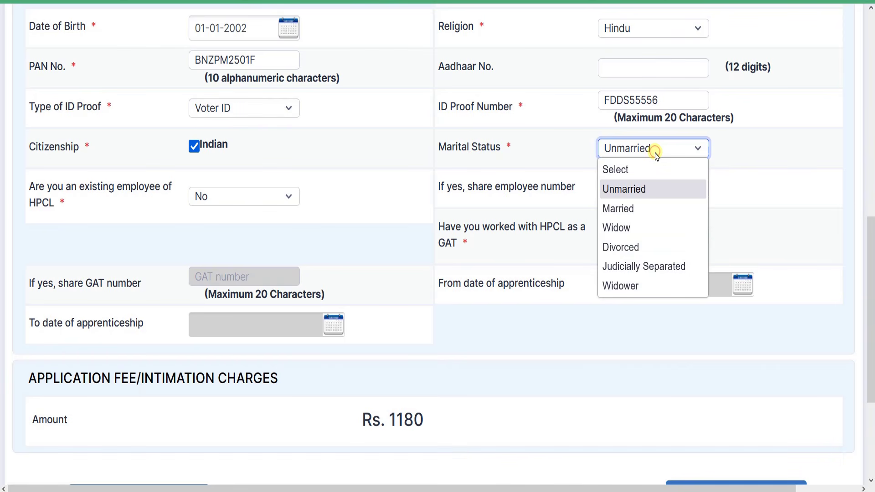
left_click(642, 196)
Answer Yes to being an existing HPCL employee
left_click_drag(29, 186, 125, 192)
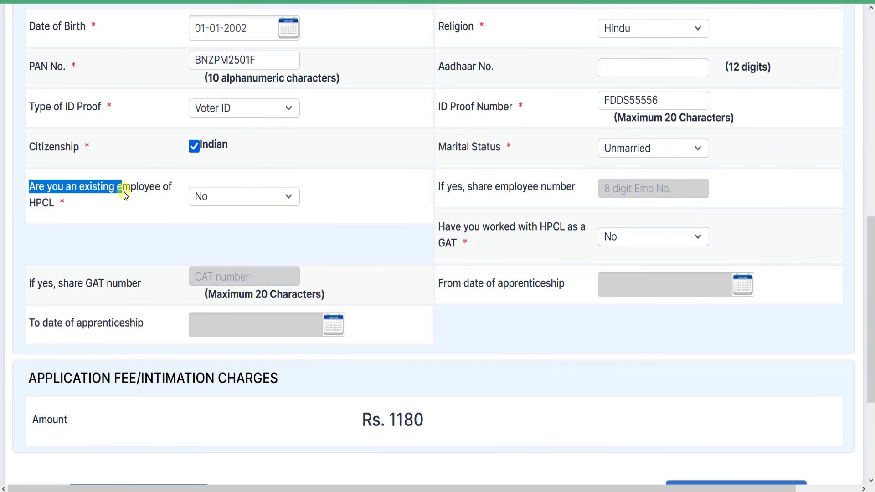
left_click(127, 192)
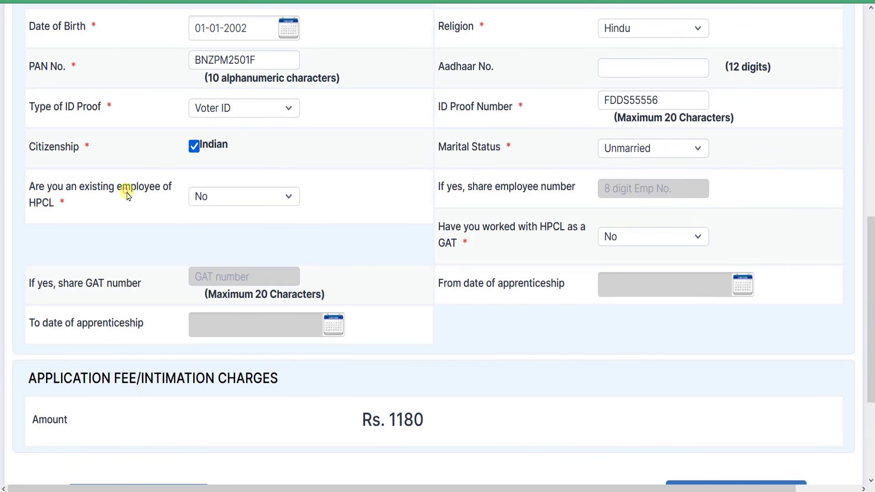
left_click_drag(49, 187, 117, 188)
left_click(265, 195)
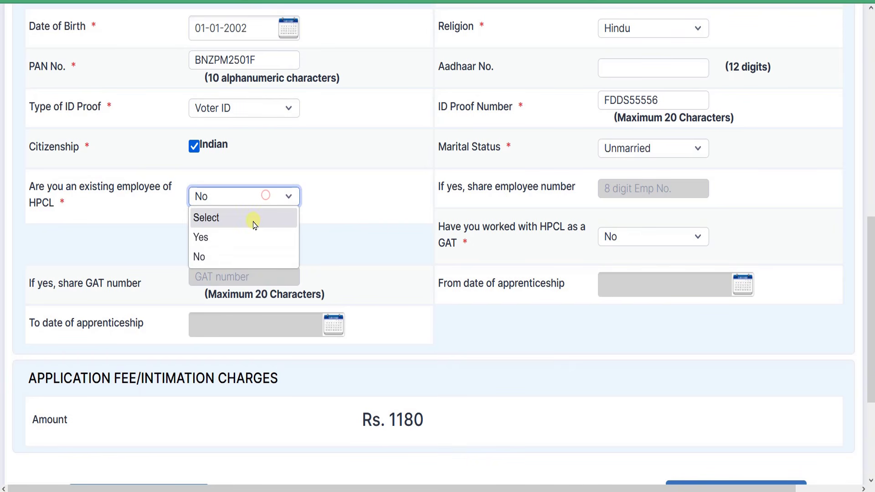
left_click(224, 237)
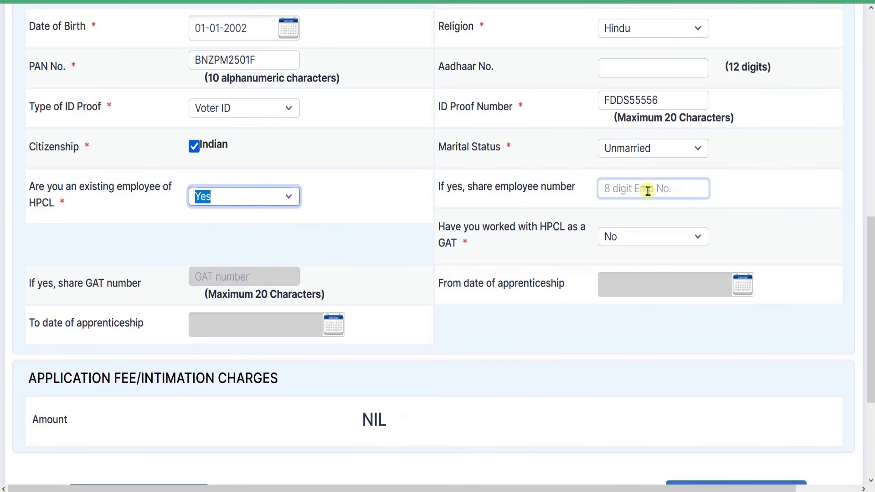
Answer No to existing HPCL employee and review the worked-as-GAT question
left_click(287, 196)
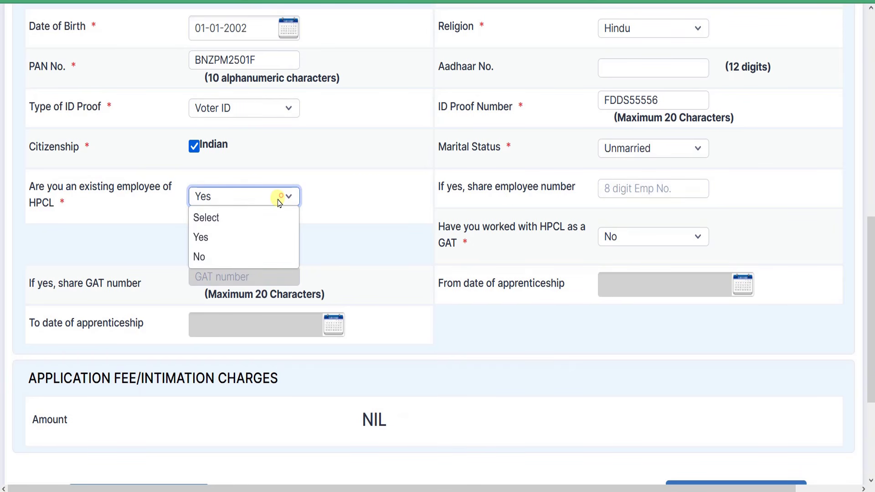
left_click(206, 256)
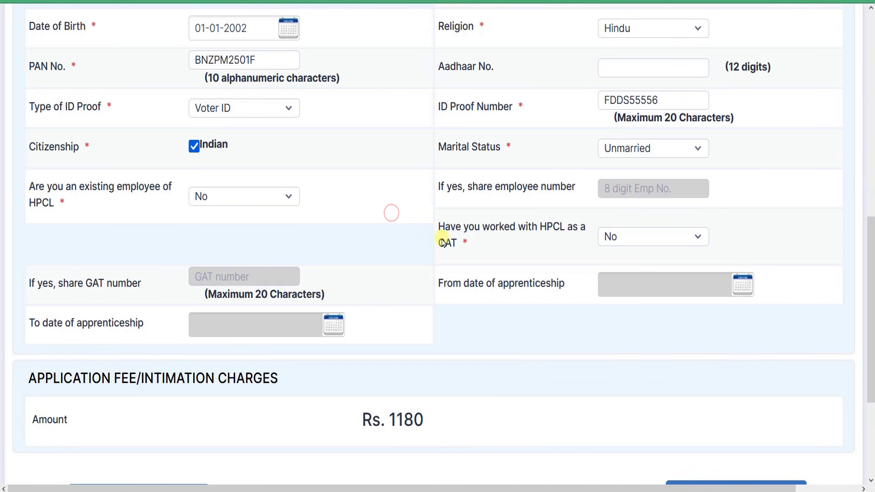
left_click_drag(524, 232, 544, 225)
left_click(476, 245)
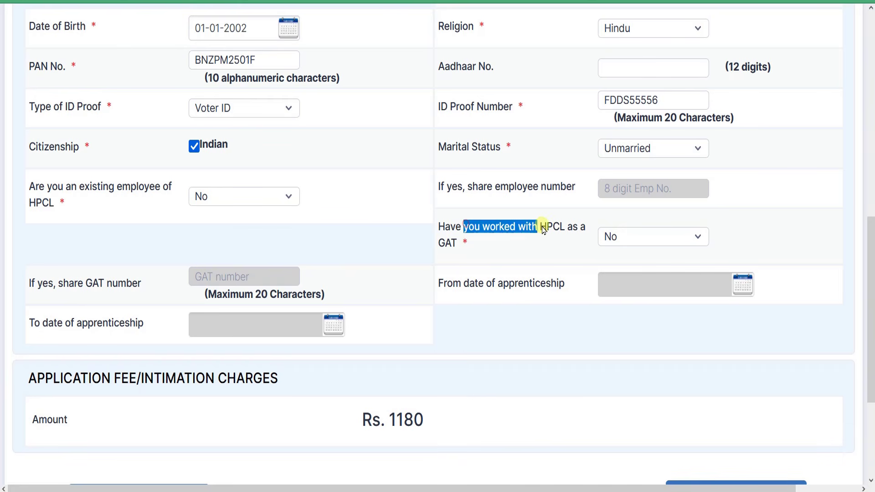
left_click(549, 228)
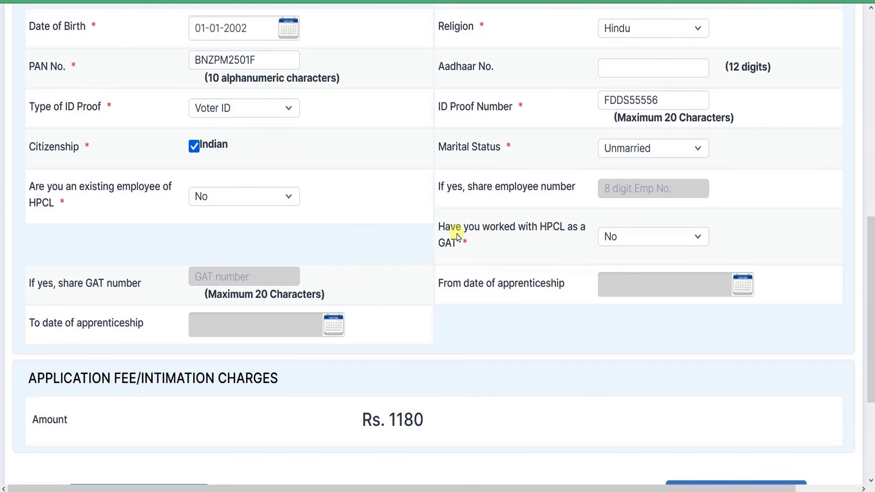
left_click_drag(450, 228, 459, 246)
left_click(556, 246)
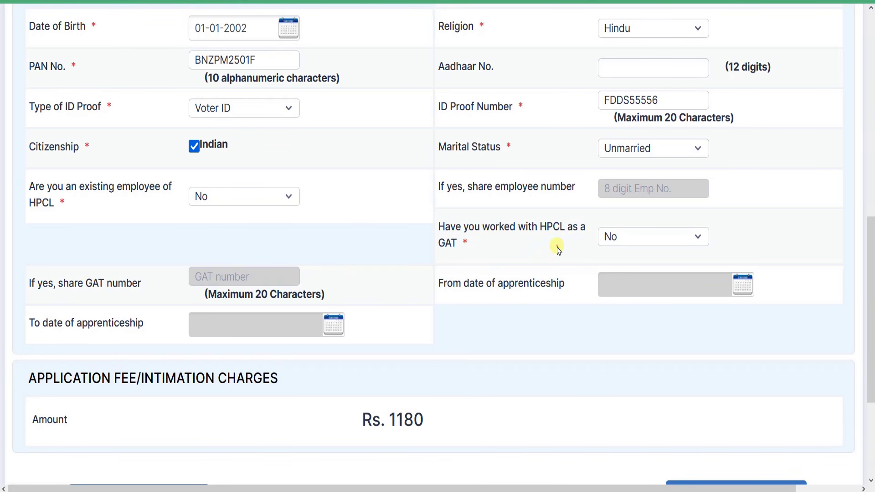
Toggle worked-as-GAT between Yes and No, ending on Yes to reveal the GAT number field
left_click(662, 238)
left_click(621, 278)
left_click(689, 234)
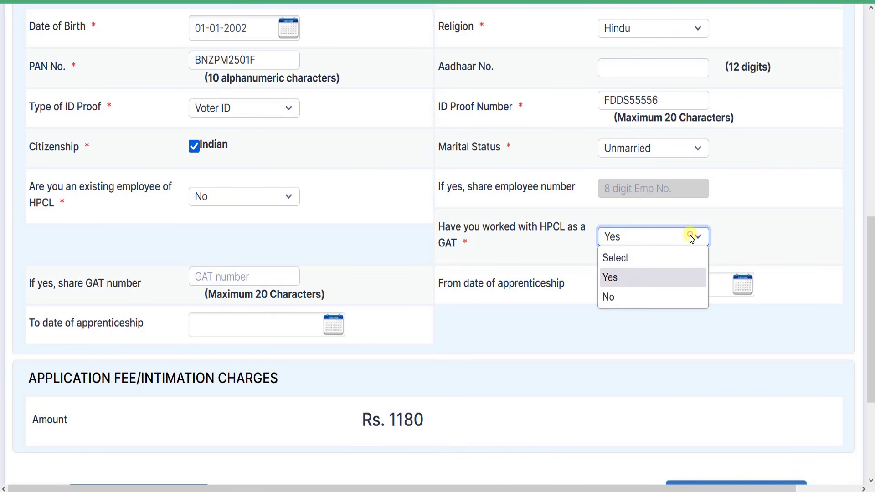
left_click(614, 296)
left_click(663, 237)
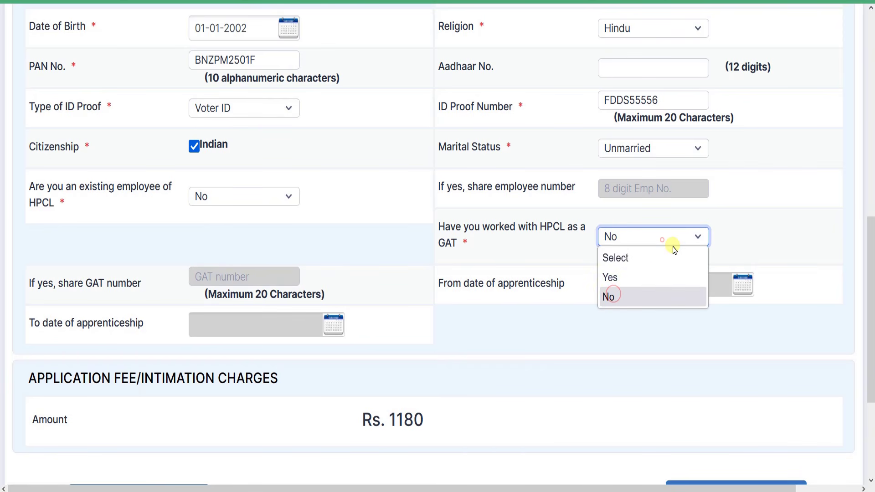
left_click(620, 284)
left_click_drag(76, 282, 121, 283)
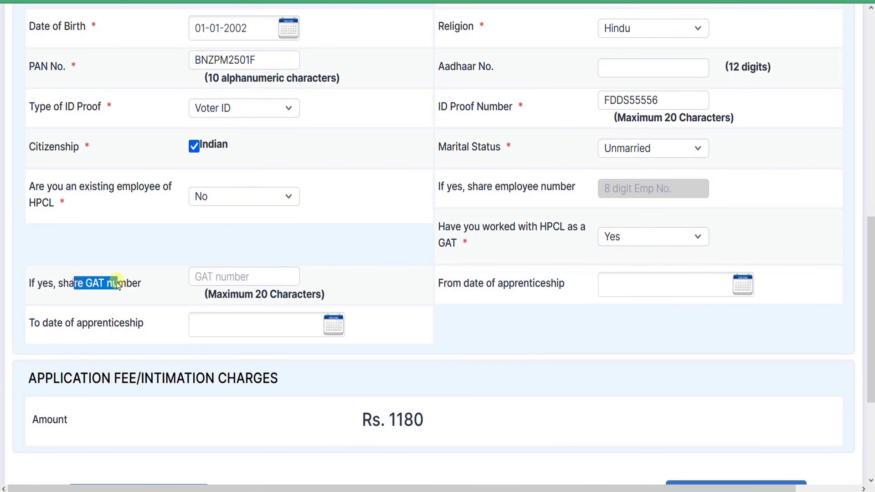
left_click(130, 284)
left_click(230, 278)
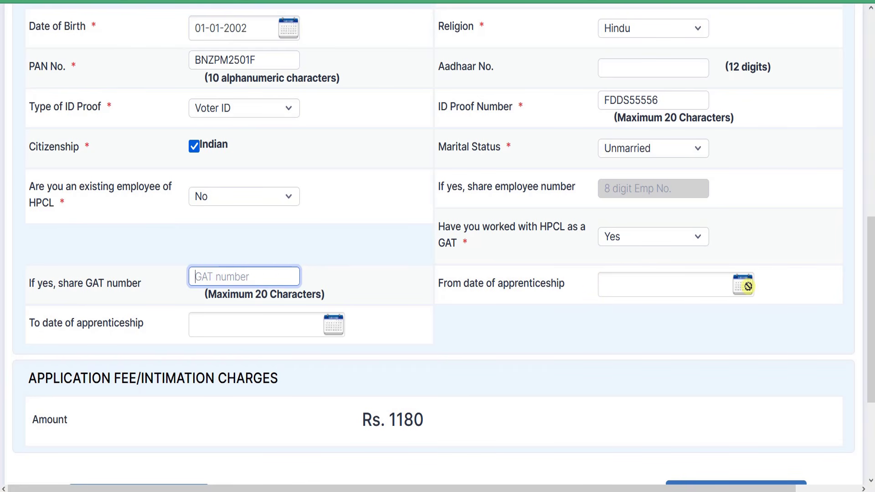
Set worked-as-GAT back to No and check the Rs. 1180 application fee
left_click_drag(65, 318, 108, 322)
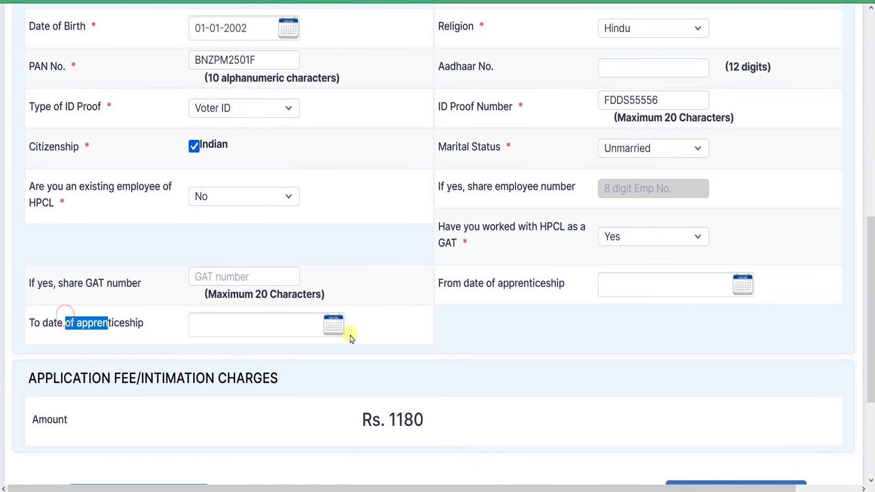
left_click(651, 236)
left_click(614, 296)
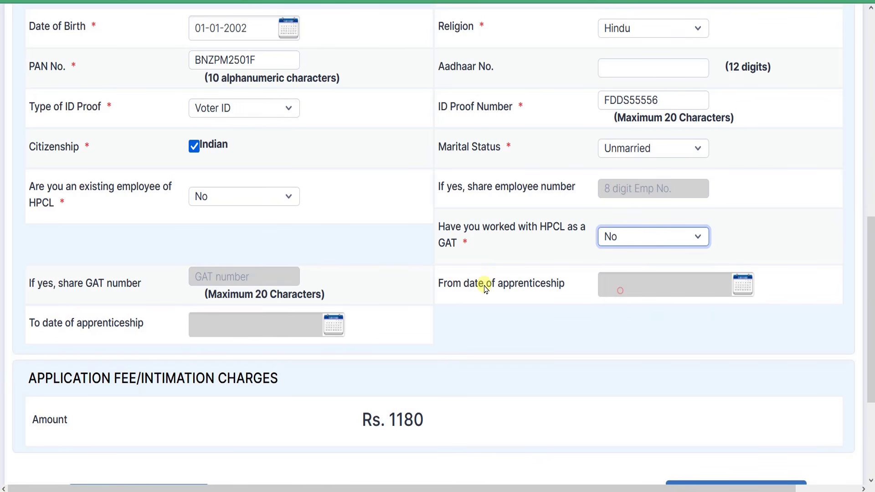
scroll(422, 241, "down", 3)
left_click_drag(50, 258, 441, 256)
left_click(442, 256)
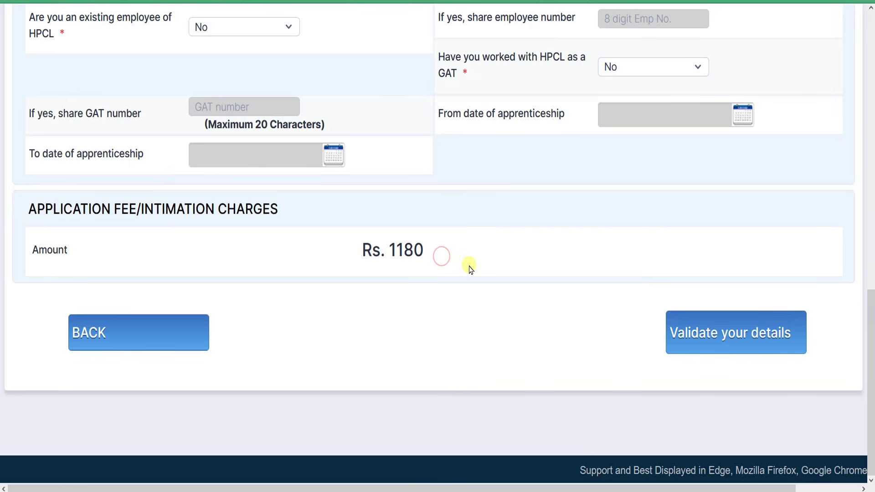
Validate the personal details, acknowledge the success message, and Save & Next to Contact Details
left_click(732, 341)
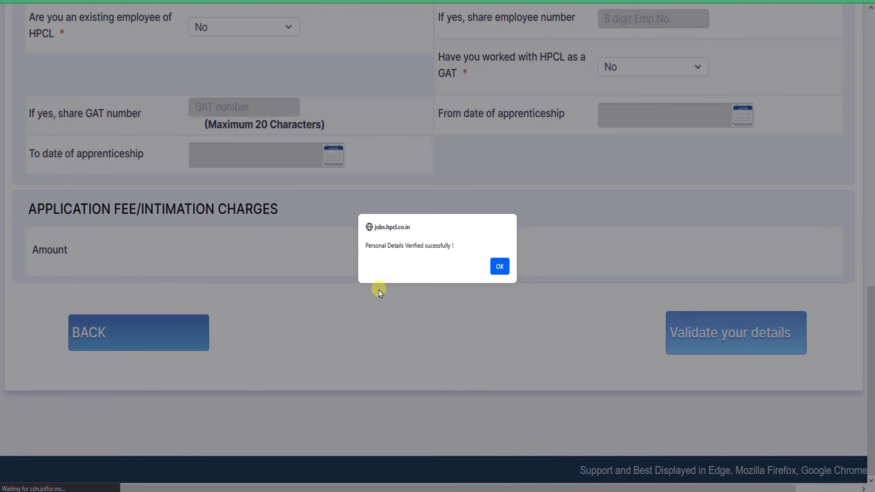
left_click_drag(400, 247, 441, 247)
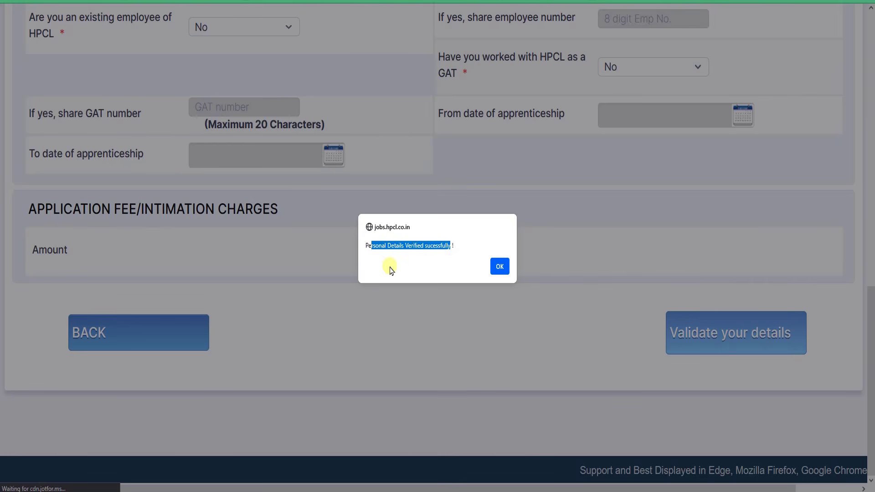
left_click(384, 249)
left_click_drag(368, 247, 424, 252)
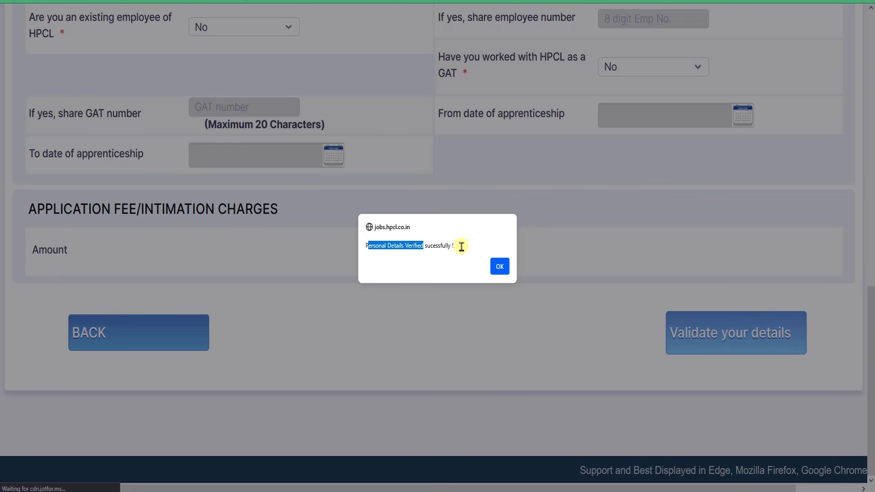
left_click(501, 268)
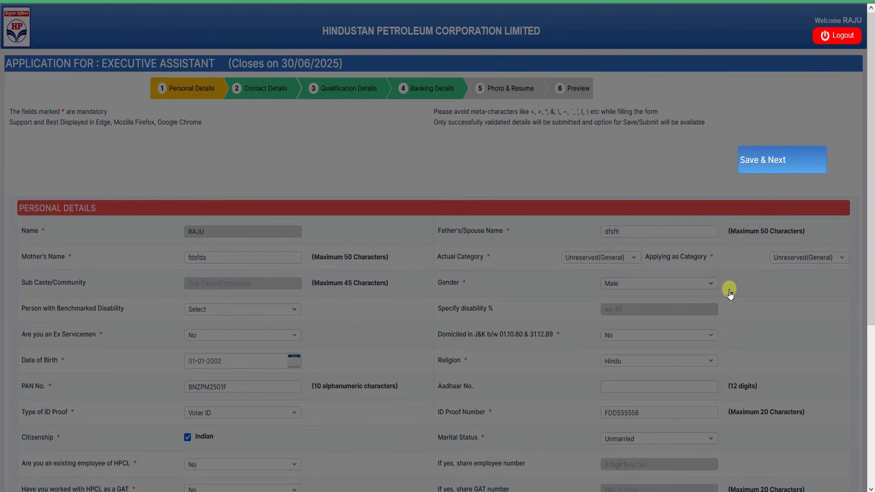
key("ctrl+plus")
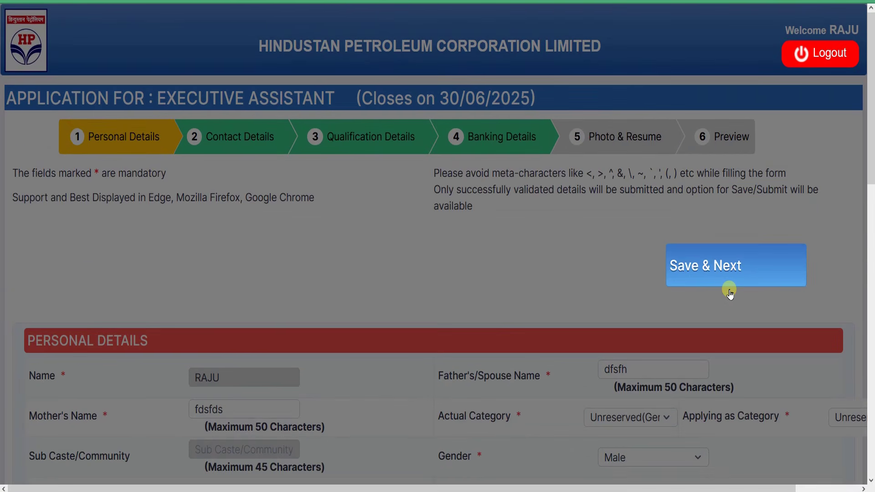
left_click(723, 269)
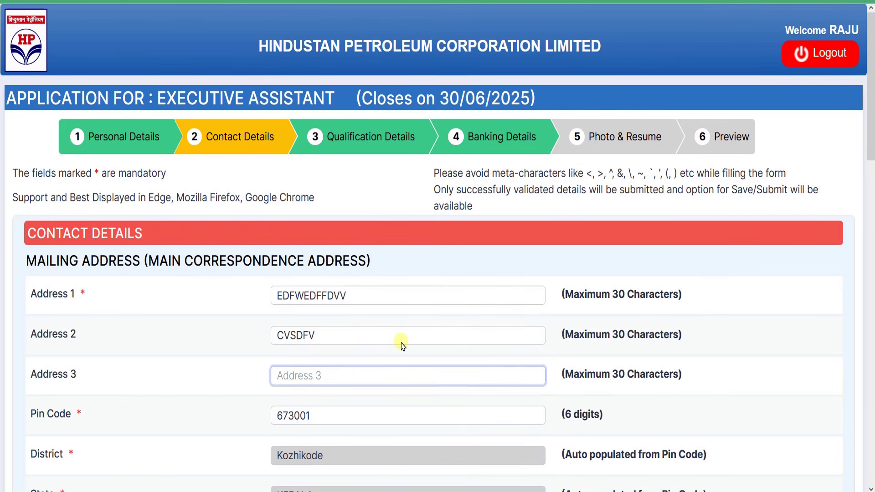
Review the filled mailing address fields, from Address 1 down to the current state
scroll(277, 334, "down", 2)
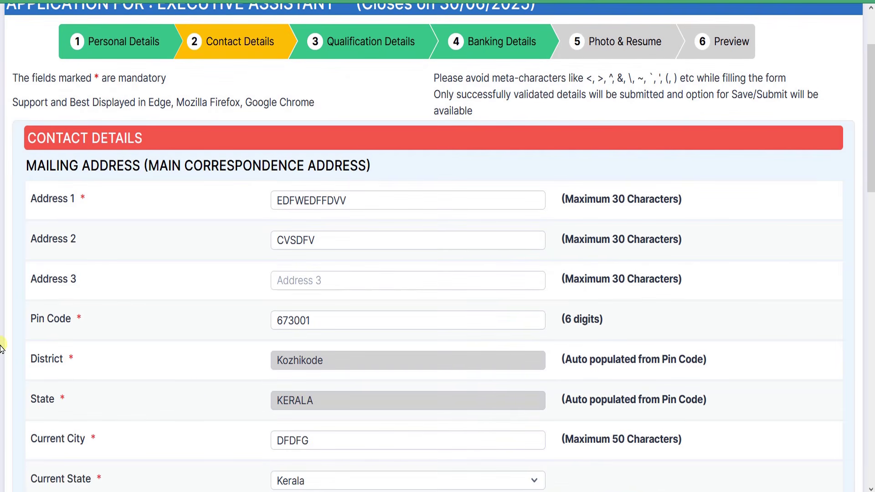
left_click_drag(167, 165, 333, 166)
left_click(333, 165)
left_click_drag(42, 167, 280, 167)
left_click(280, 167)
left_click(355, 201)
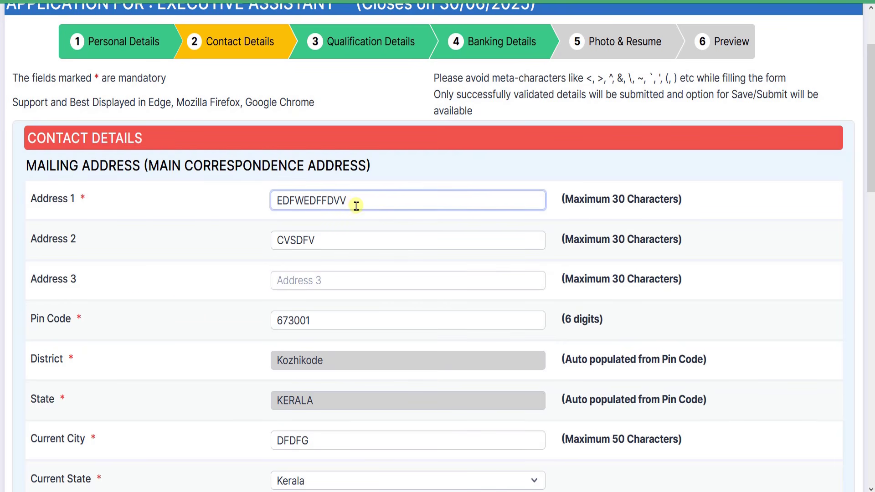
scroll(323, 230, "down", 4)
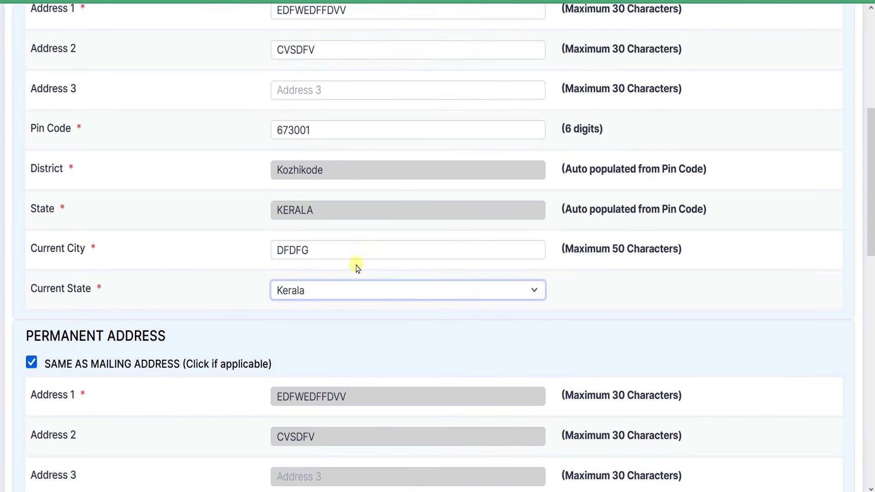
left_click(357, 268)
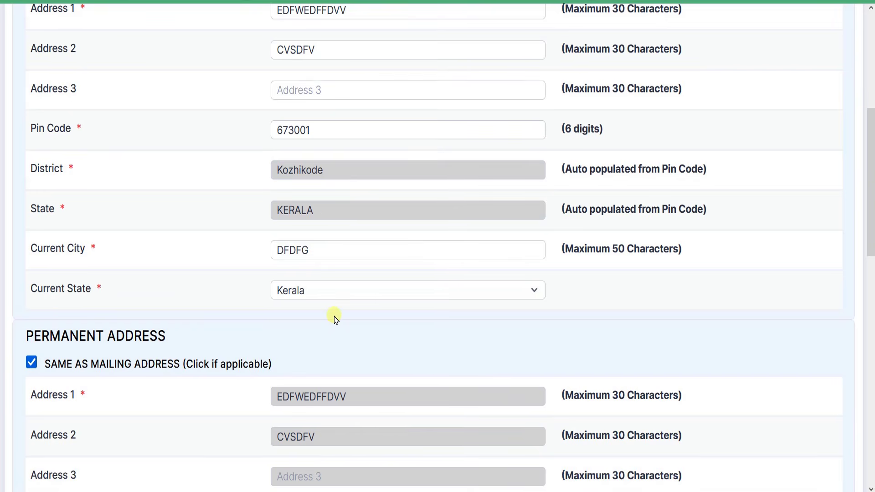
scroll(334, 319, "down", 2)
left_click(332, 209)
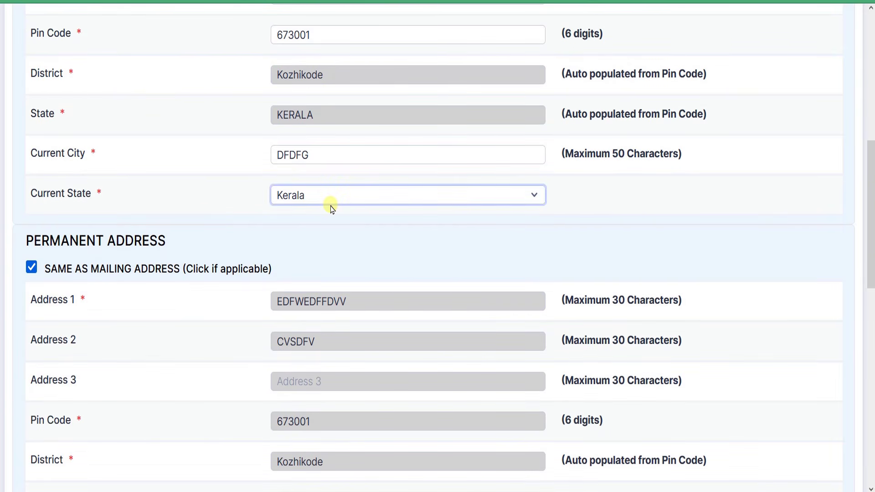
left_click(340, 269)
Tick 'Same as Mailing Address' so the permanent address copies pin 673001, Kozhikode, DFDFG and Kerala
left_click_drag(34, 241, 166, 242)
left_click(31, 268)
scroll(274, 278, "up", 6)
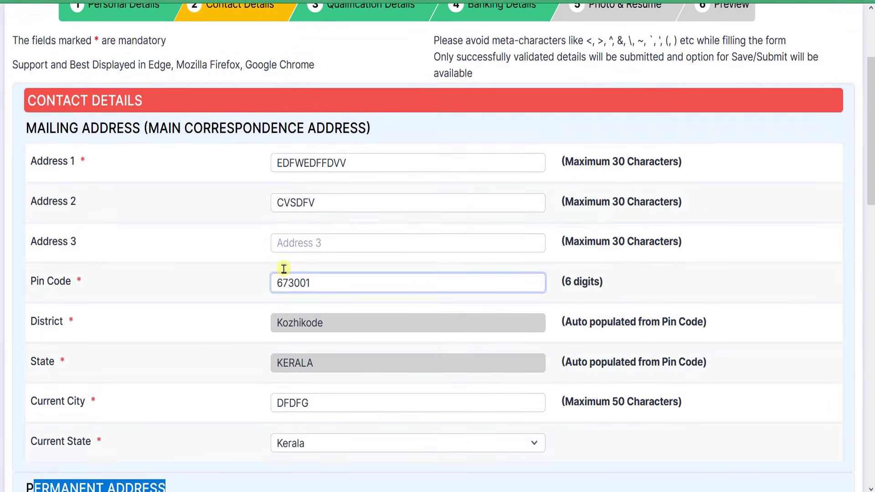
scroll(298, 327, "down", 6)
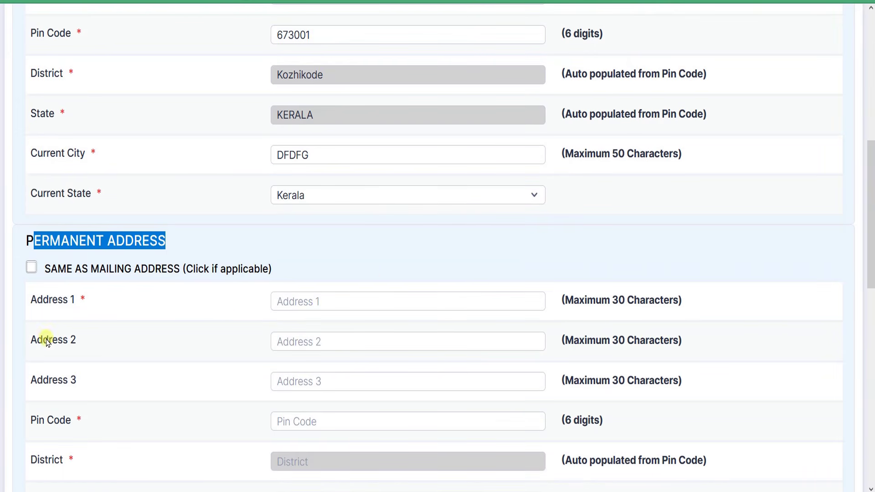
left_click(31, 270)
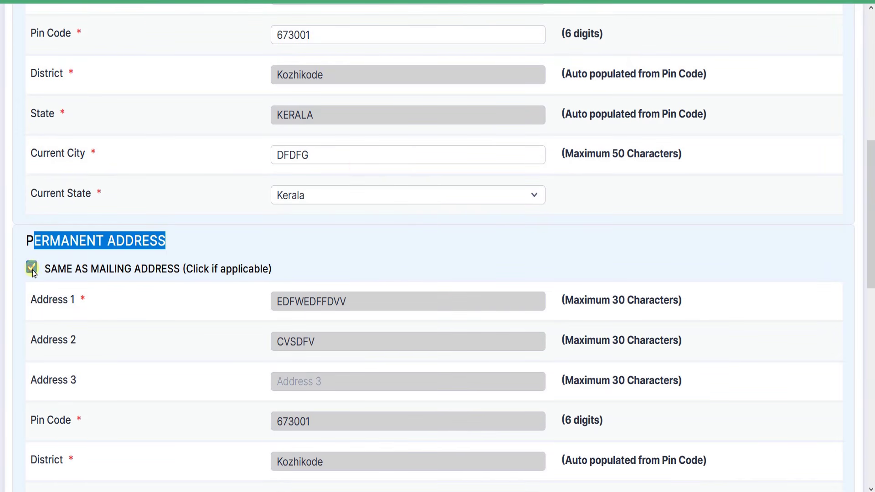
scroll(354, 410, "down", 4)
scroll(501, 372, "down", 4)
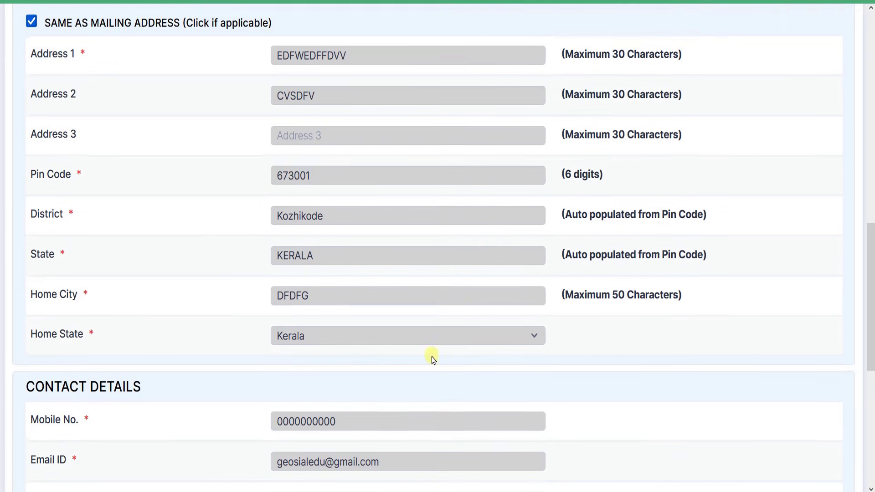
Keep NA as the written-test Centre Name
left_click_drag(60, 253, 106, 254)
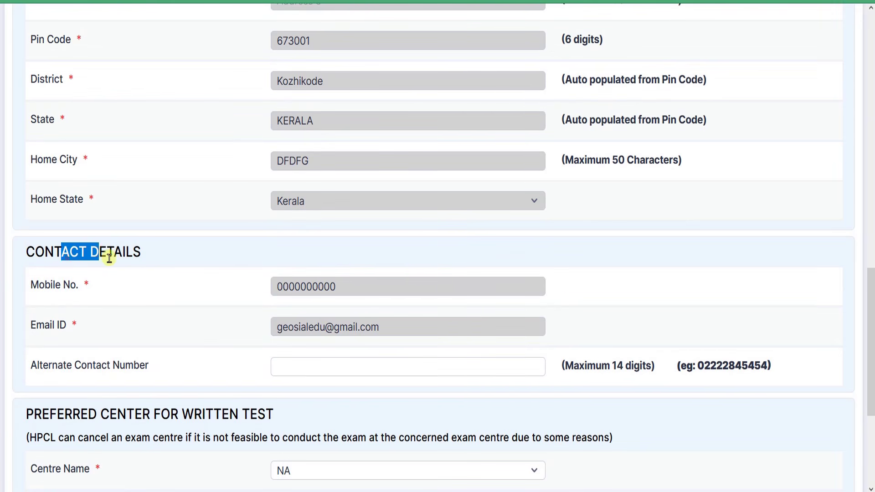
scroll(303, 356, "down", 5)
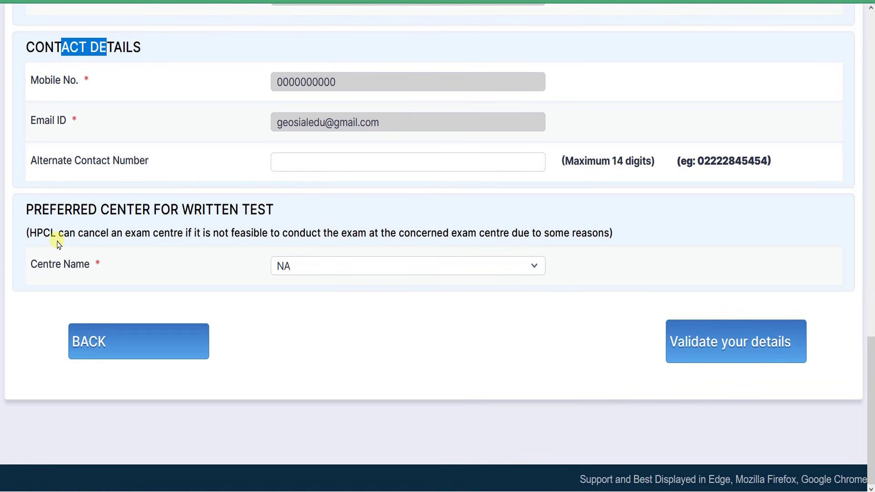
left_click_drag(88, 209, 201, 209)
left_click(206, 210)
left_click(301, 268)
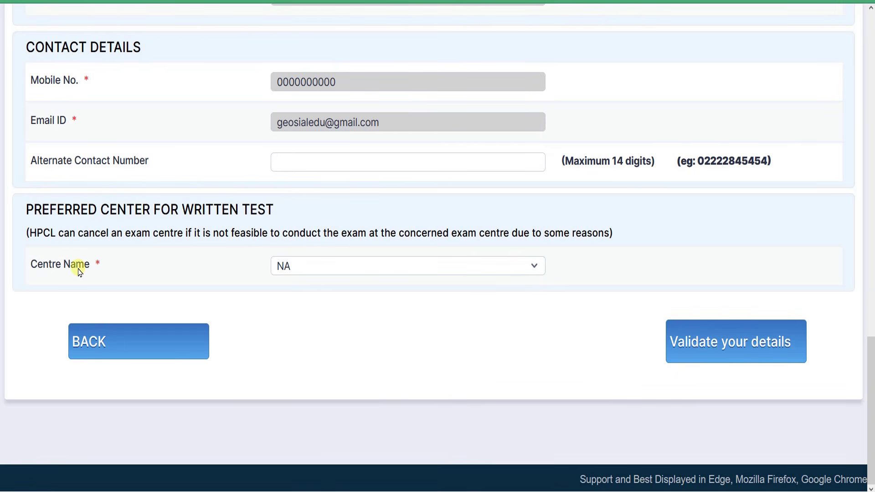
left_click(341, 272)
left_click(314, 288)
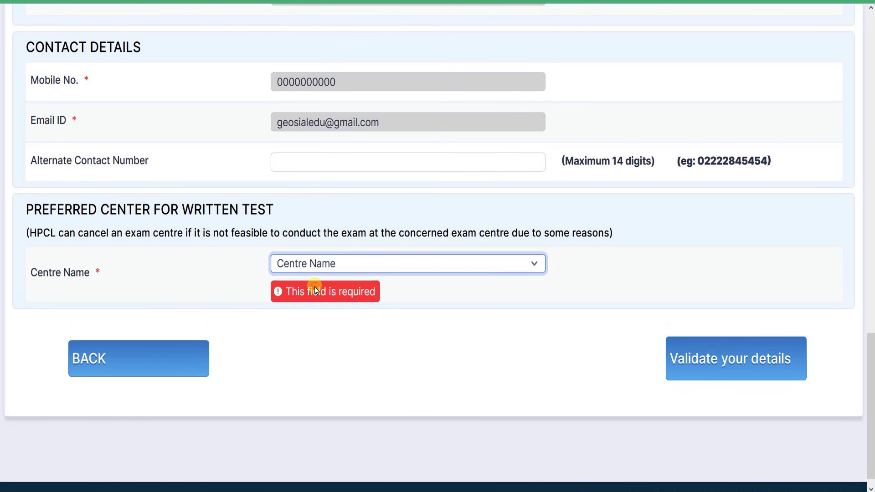
left_click(408, 264)
left_click(324, 301)
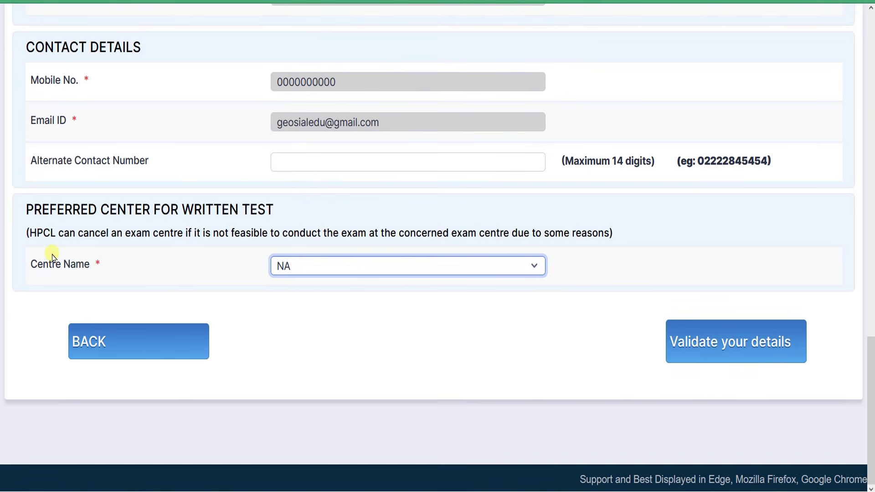
left_click_drag(34, 270, 97, 266)
left_click(178, 265)
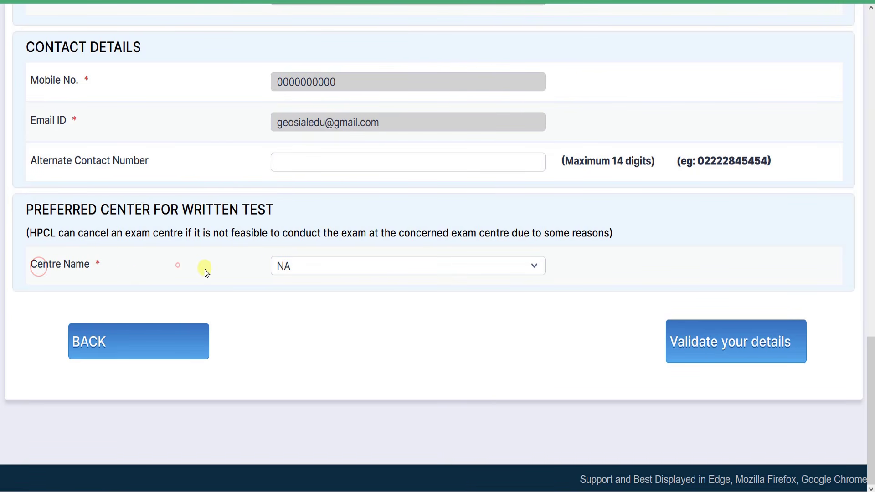
left_click(325, 267)
left_click(323, 264)
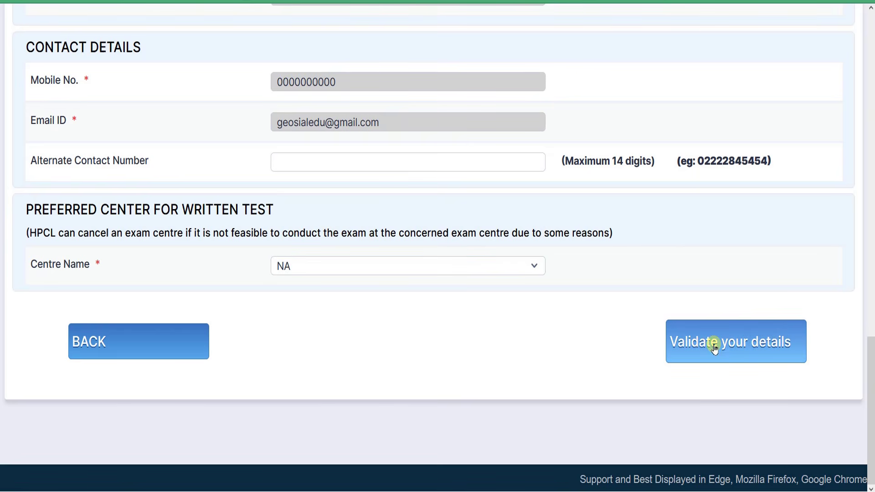
Validate the contact details, dismiss the alert, and save to reach Qualification Details
left_click(748, 348)
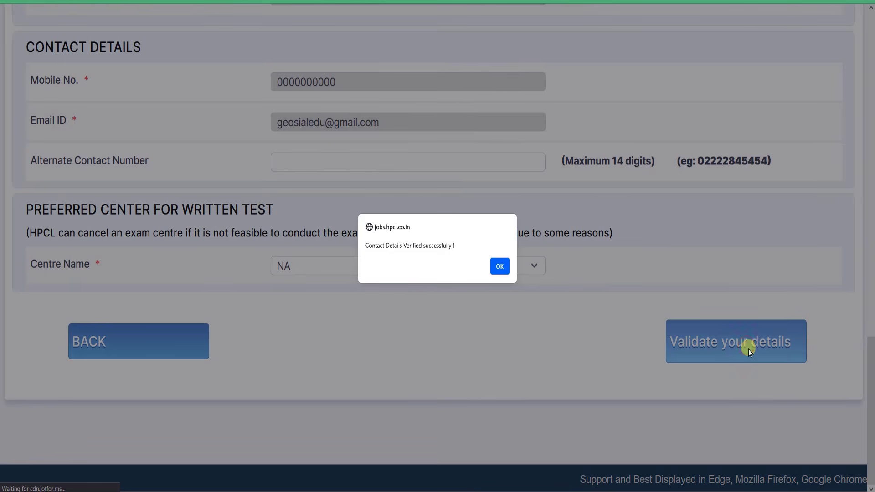
left_click(497, 264)
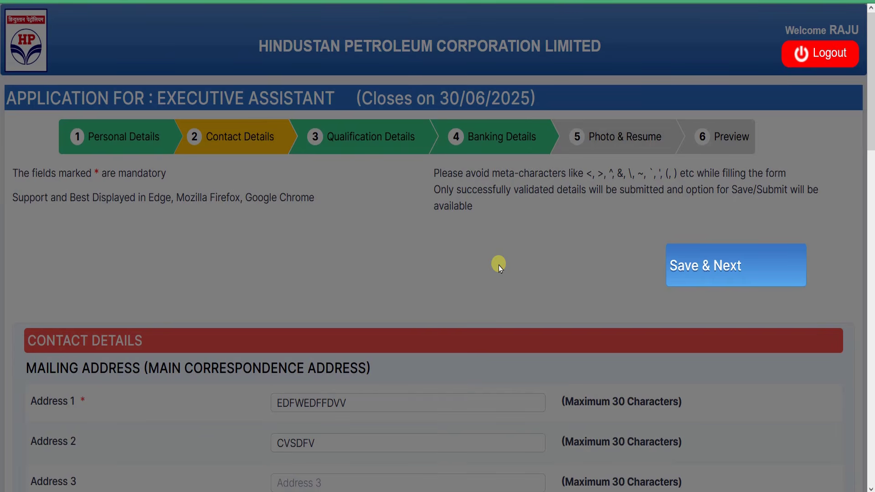
left_click(724, 265)
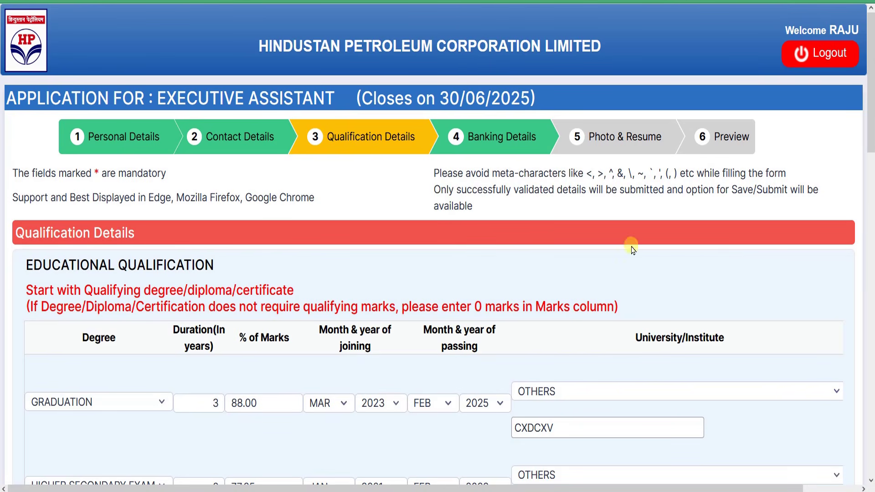
Review the Qualification Details page and its Executive Assistant job title
scroll(369, 188, "down", 5)
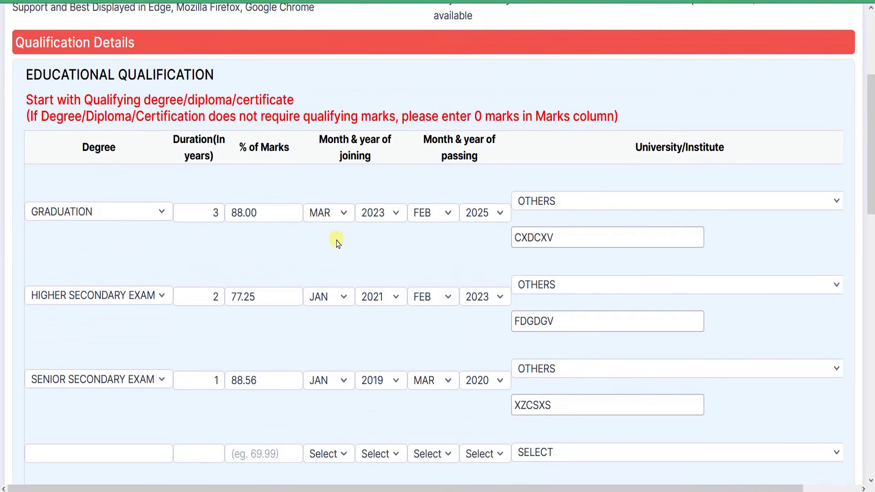
scroll(333, 211, "up", 3)
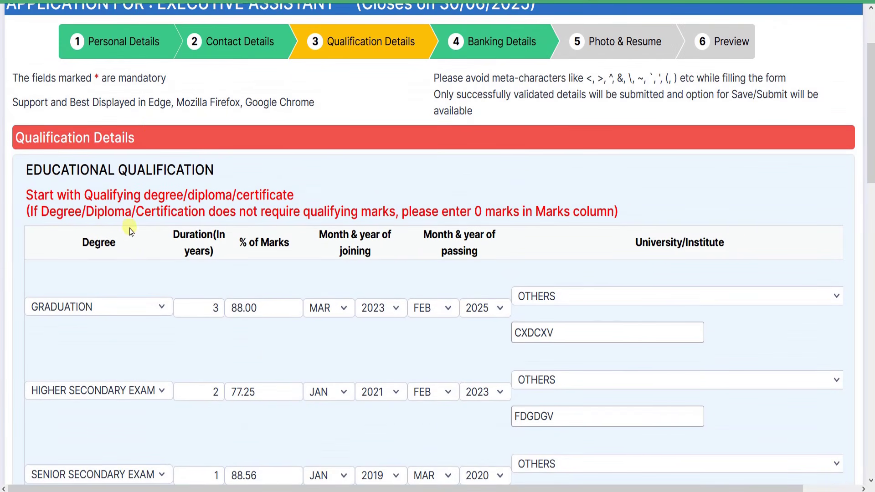
scroll(123, 237, "down", 2)
scroll(172, 166, "up", 4)
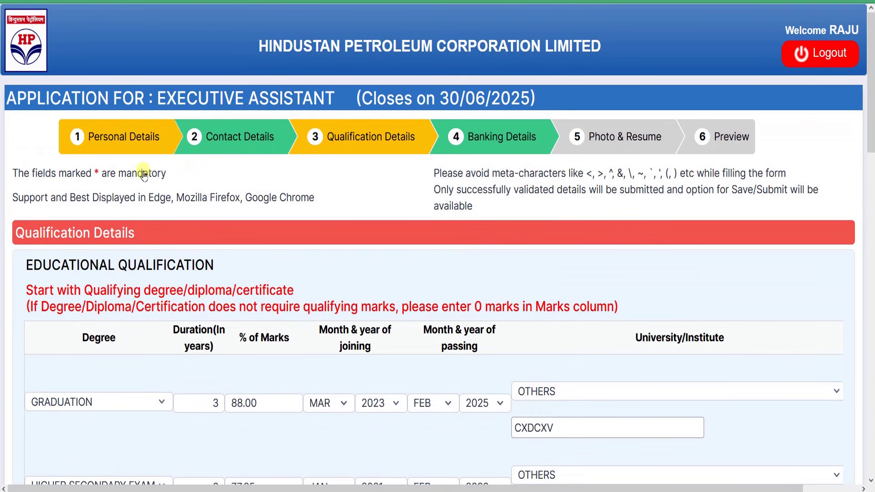
left_click_drag(157, 98, 303, 98)
left_click(319, 99)
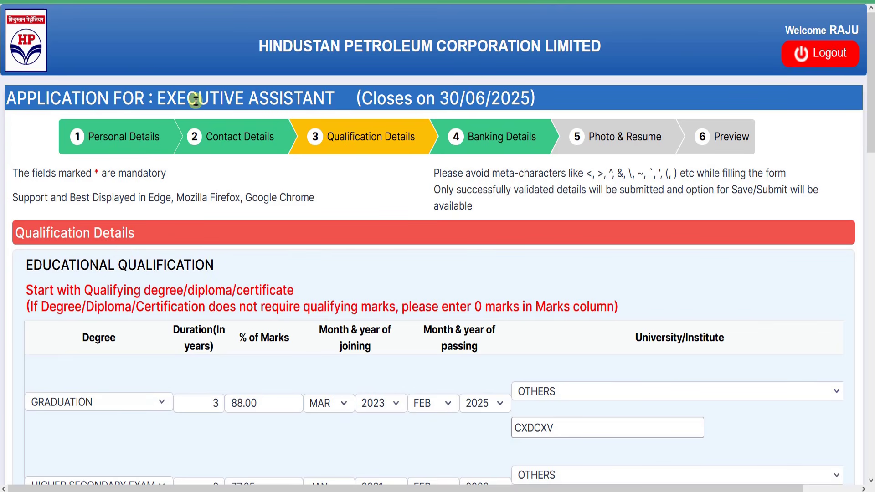
left_click_drag(167, 98, 313, 98)
left_click(319, 98)
scroll(349, 300, "down", 2)
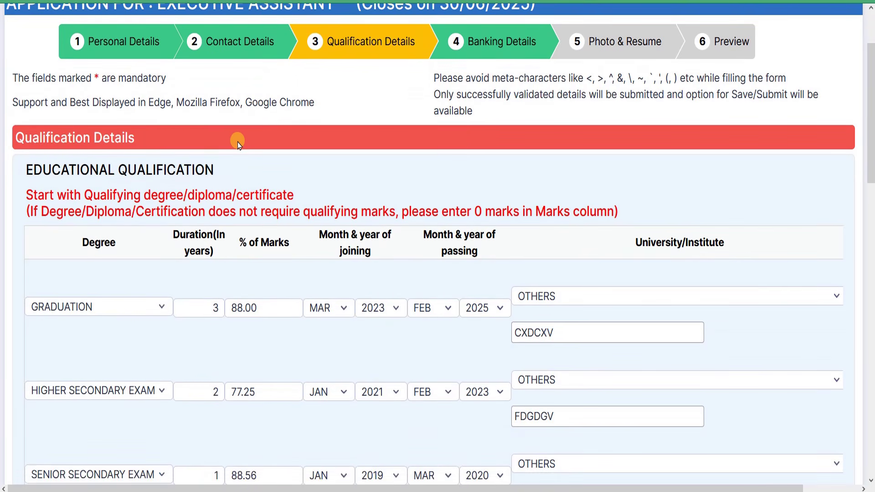
scroll(247, 137, "up", 2)
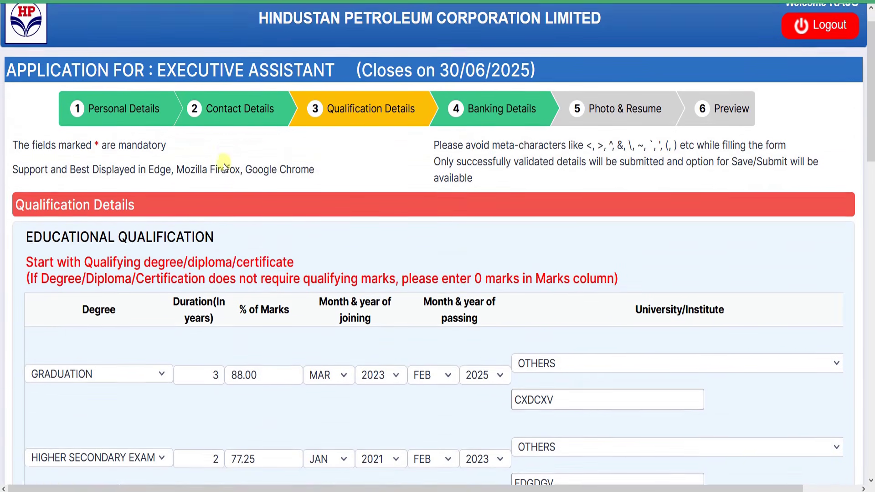
scroll(225, 168, "down", 3)
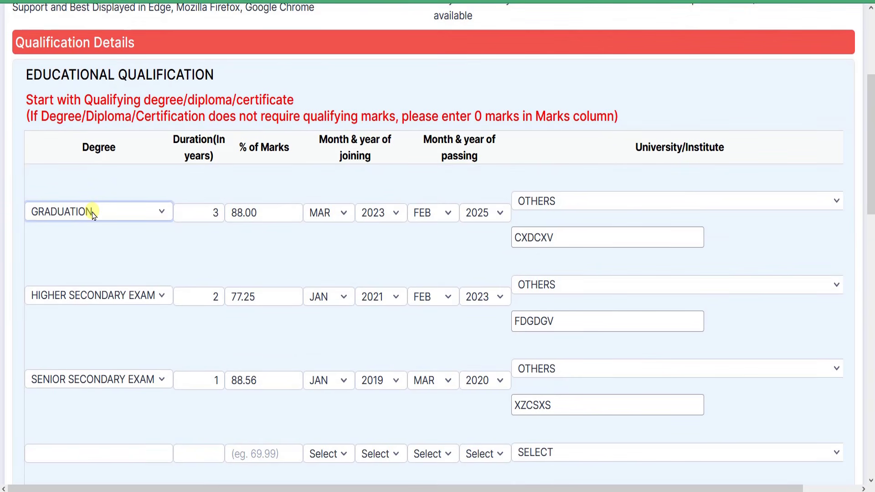
Reselect GRADUATION as the first row's degree and begin editing its Duration
left_click(111, 212)
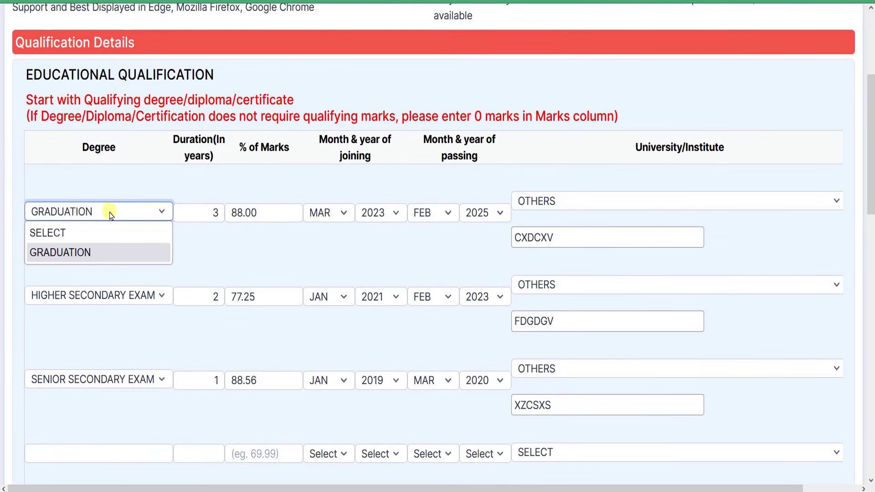
left_click(65, 258)
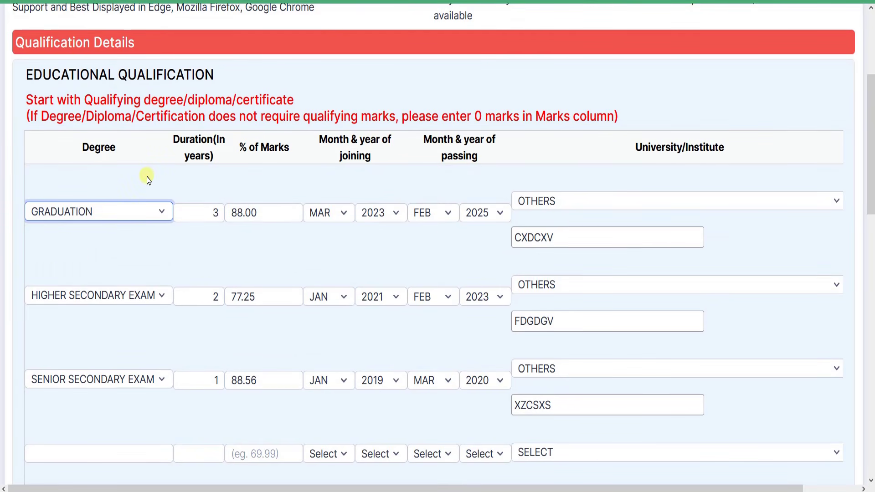
left_click_drag(179, 140, 226, 100)
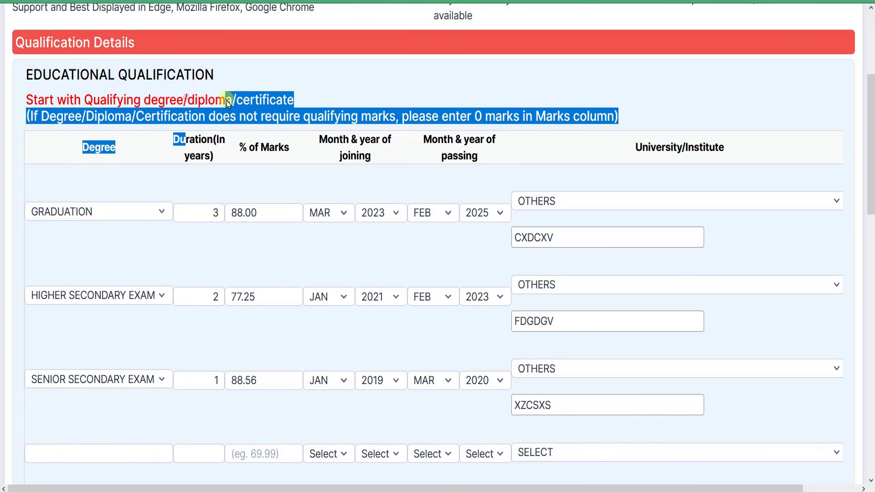
left_click(107, 214)
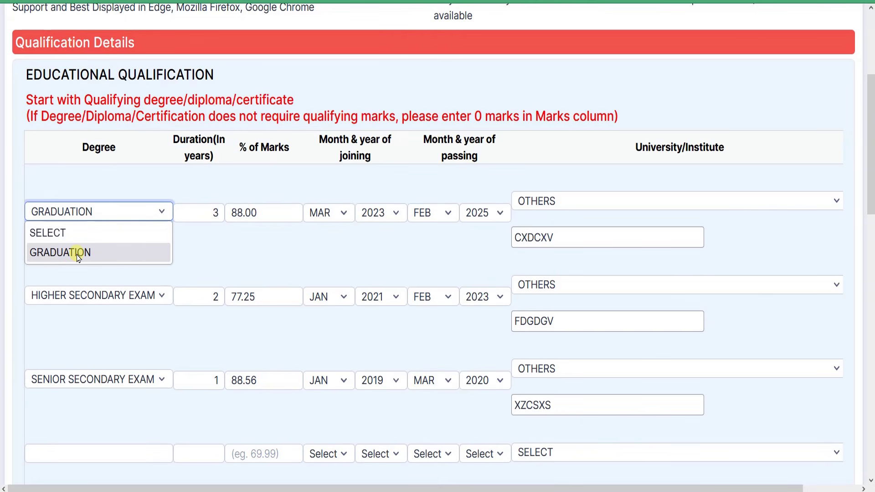
left_click(77, 257)
left_click(98, 219)
left_click(101, 254)
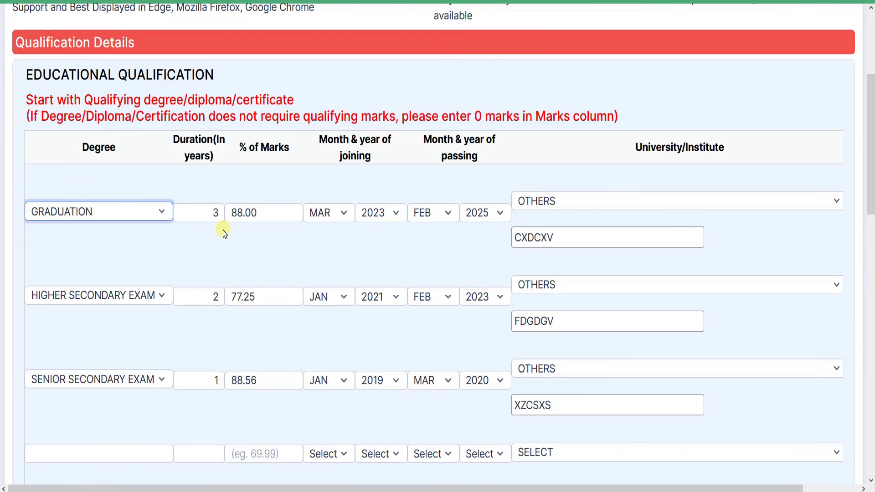
left_click_drag(174, 138, 211, 157)
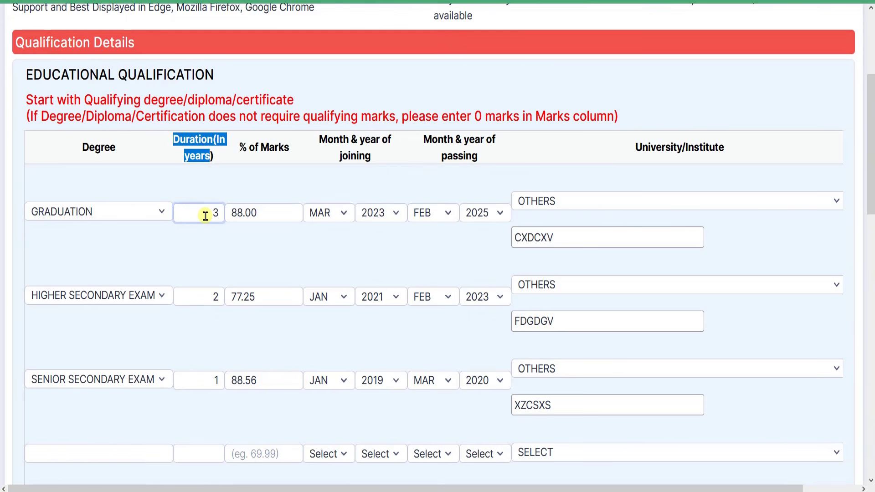
left_click(205, 215)
left_click(216, 212)
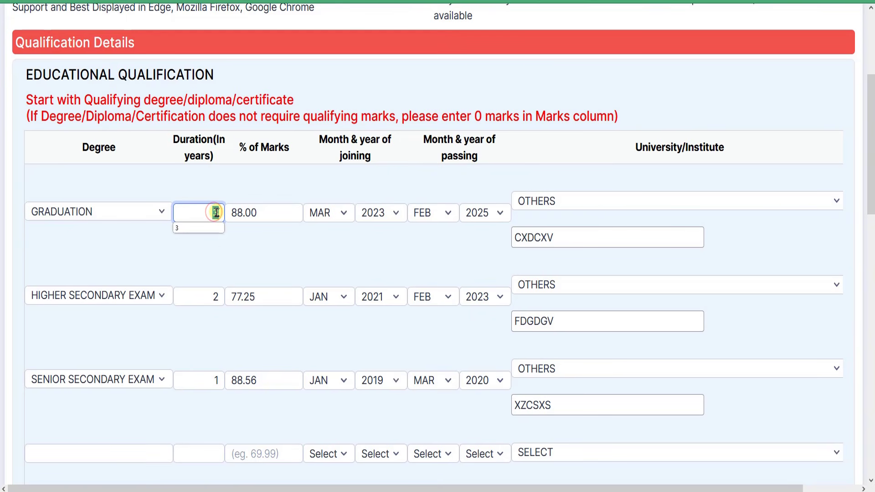
Keep the Graduation duration at 3 years and change its marks to 88.55%
type("3")
key("Tab")
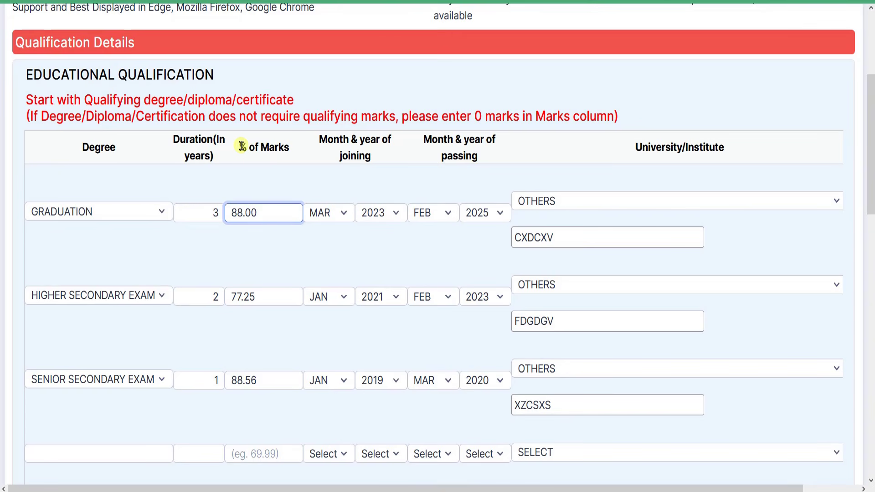
left_click_drag(241, 146, 278, 147)
left_click(253, 207)
left_click_drag(232, 211, 241, 213)
left_click(257, 215)
left_click(245, 212)
left_click(255, 213)
left_click_drag(248, 212, 250, 213)
left_click(237, 212)
left_click(258, 213)
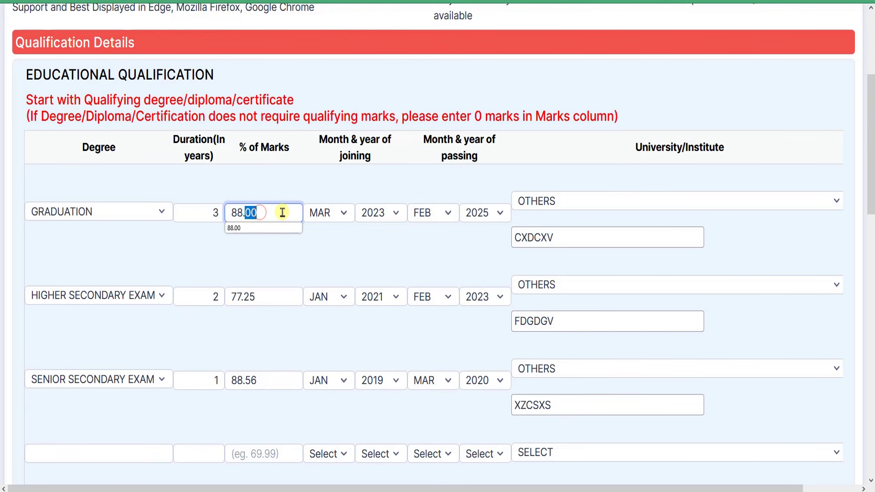
type("55")
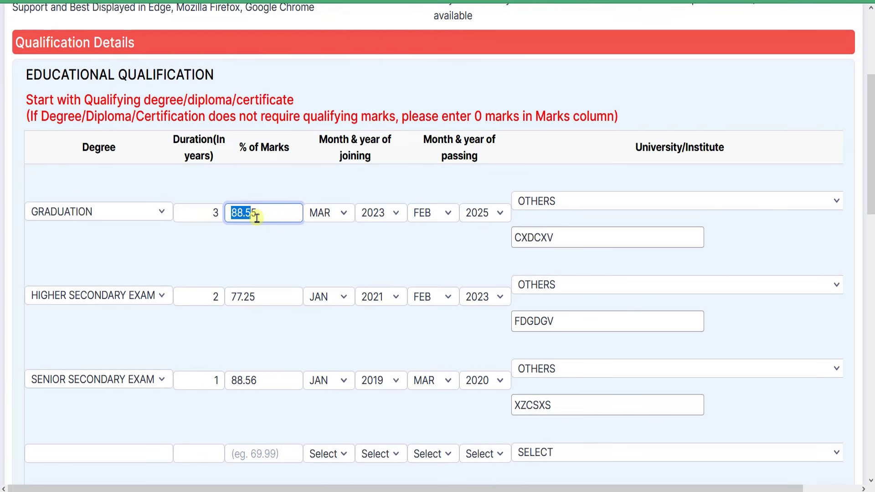
left_click(264, 217)
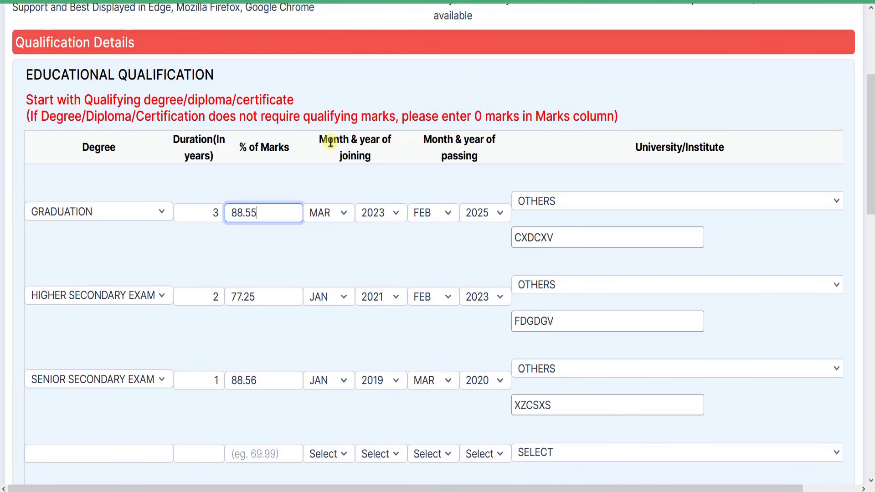
Check the Graduation row's joining and passing month-and-year columns
left_click_drag(328, 141, 364, 159)
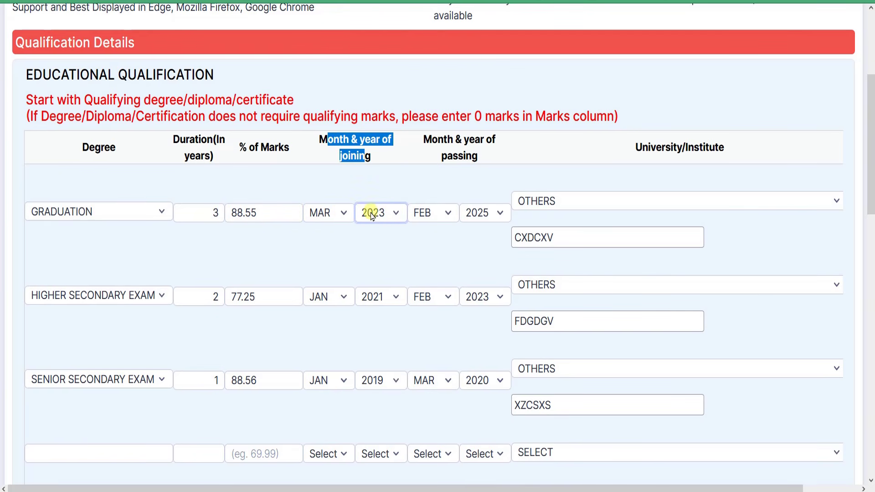
left_click_drag(429, 140, 471, 156)
left_click(471, 156)
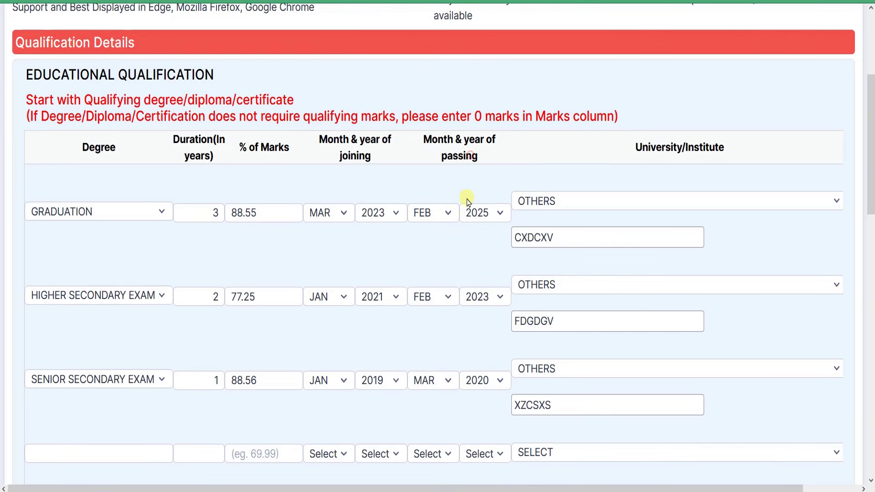
left_click(445, 220)
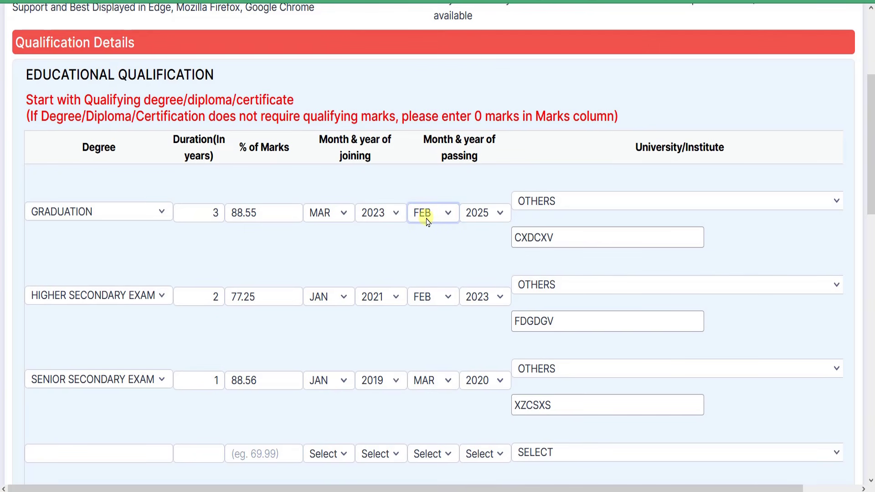
Keep OTHERS as the Graduation institute and retype its institute name as 'bngjnhnvb'
left_click(697, 198)
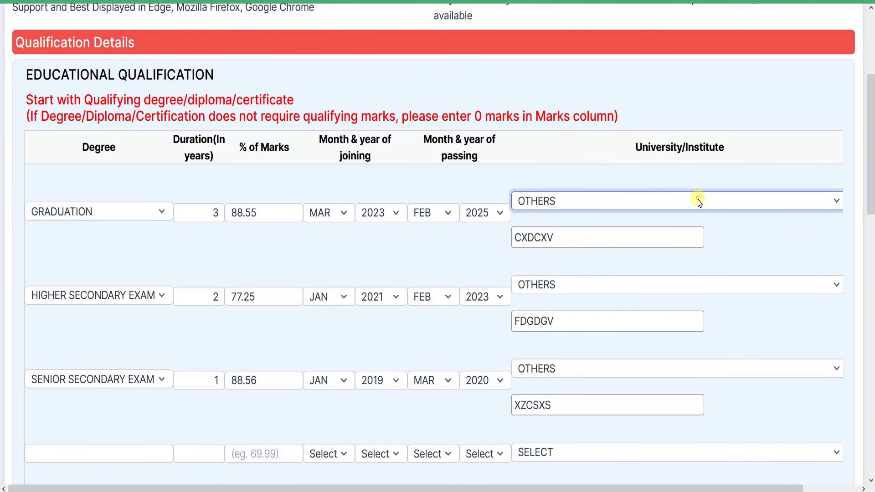
scroll(614, 290, "down", 14)
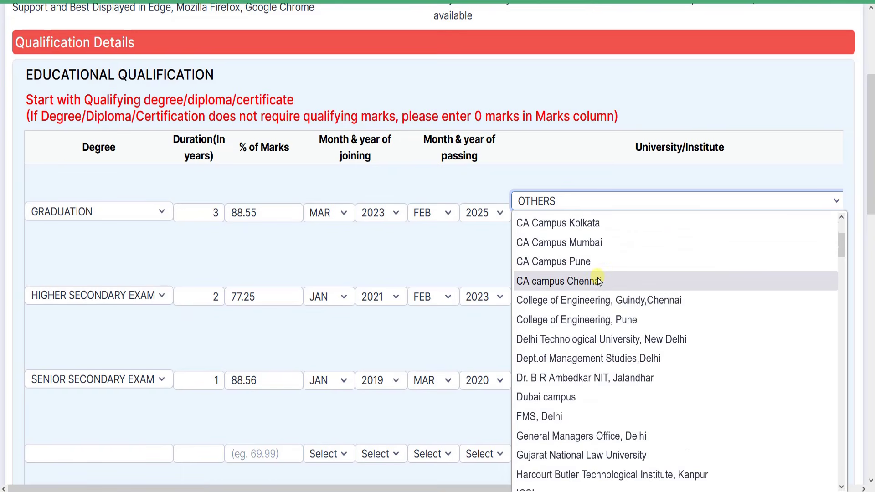
scroll(591, 287, "down", 5)
scroll(602, 274, "up", 8)
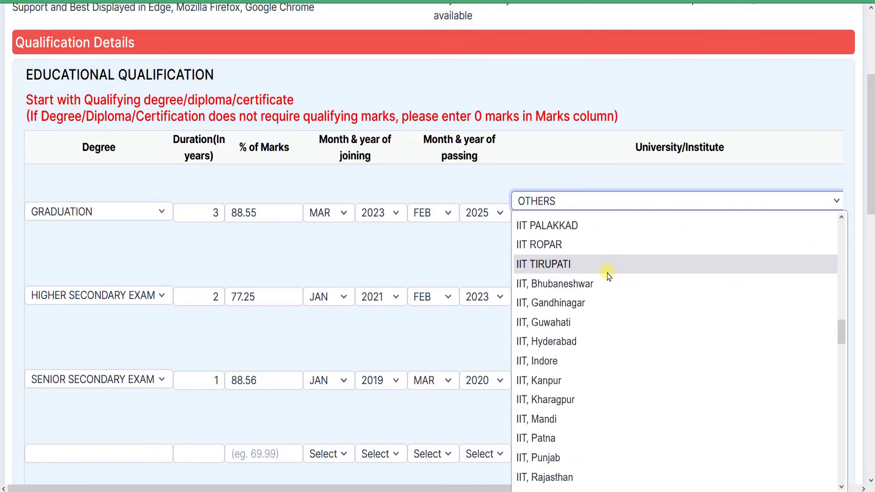
scroll(616, 280, "up", 10)
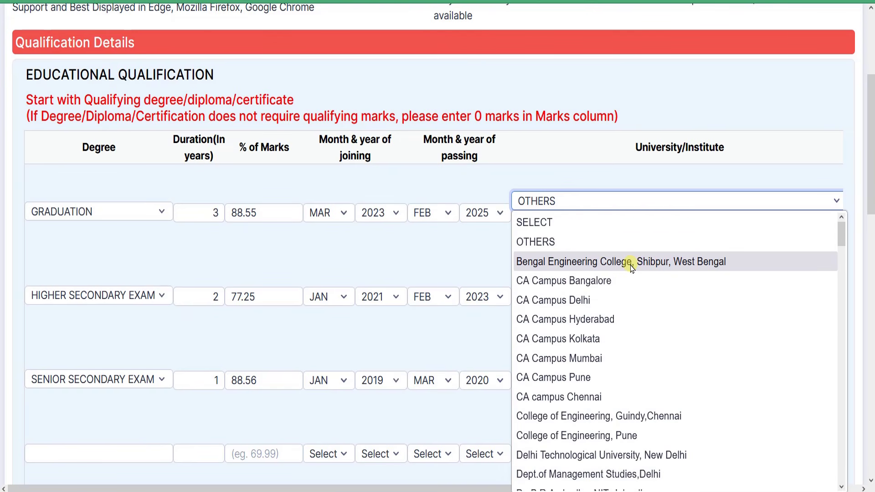
left_click(569, 246)
double_click(565, 238)
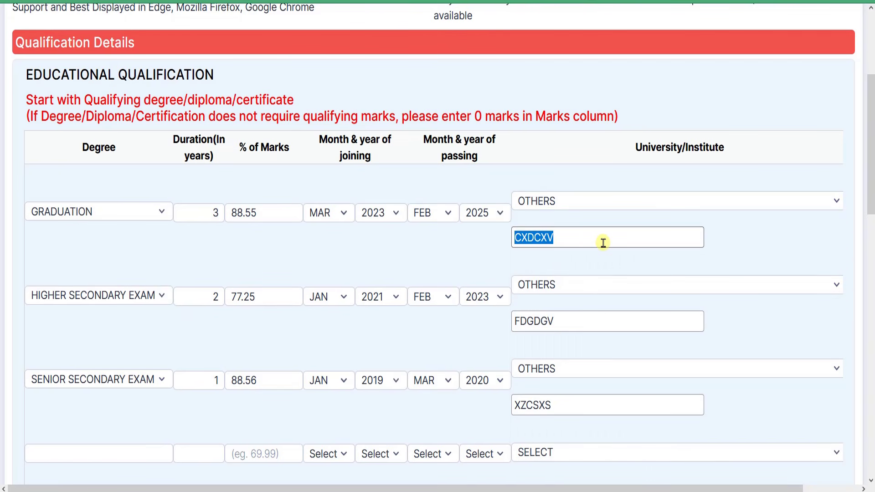
type("bngjnhn")
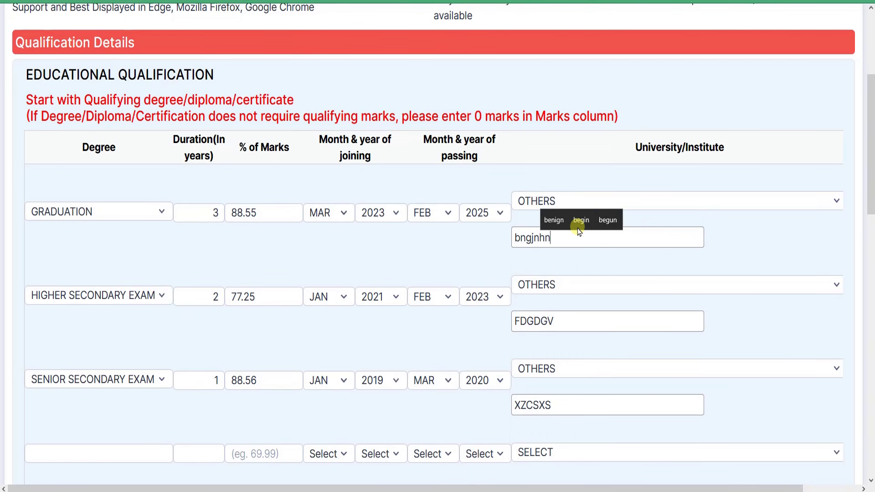
type("vb")
scroll(294, 261, "down", 4)
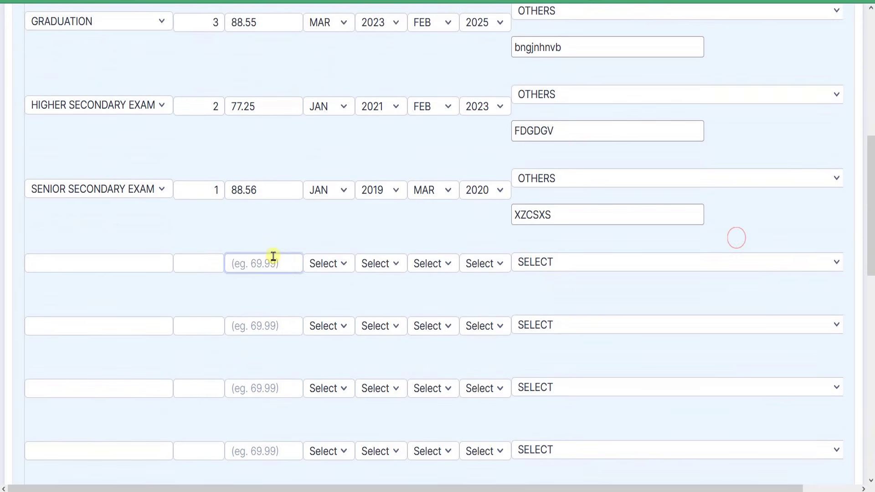
left_click(114, 111)
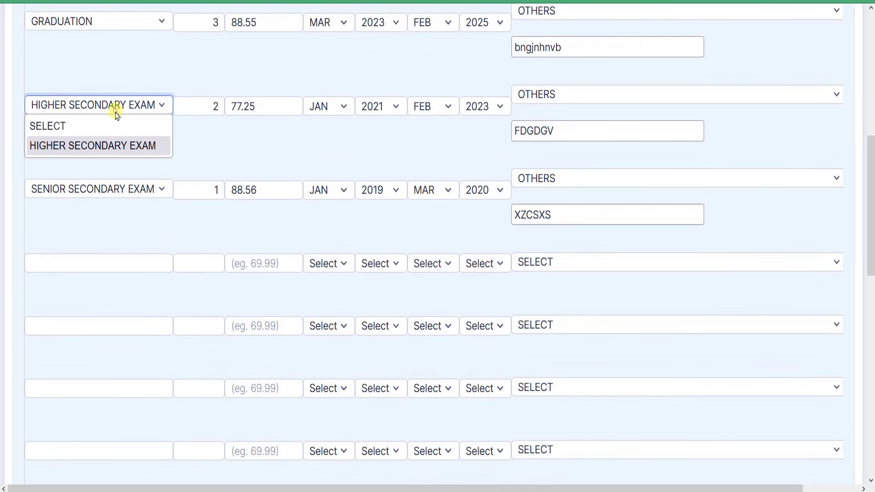
left_click(102, 144)
left_click(136, 106)
left_click(129, 146)
left_click(216, 108)
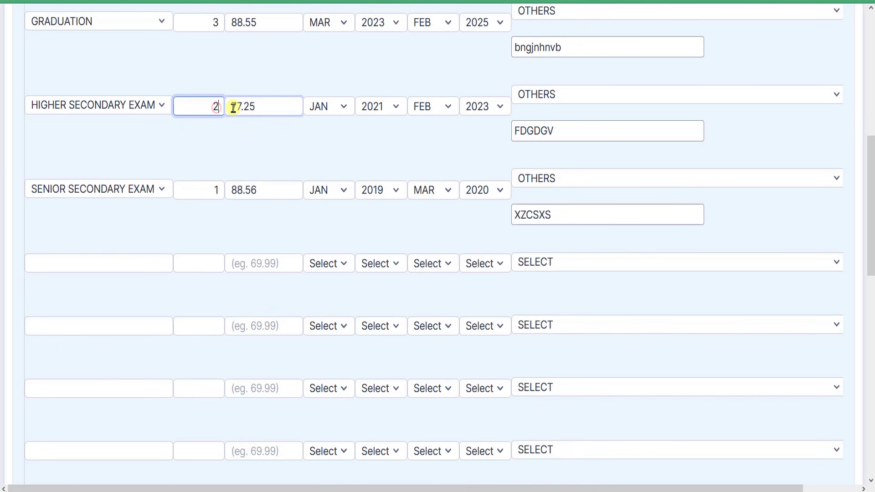
left_click(260, 110)
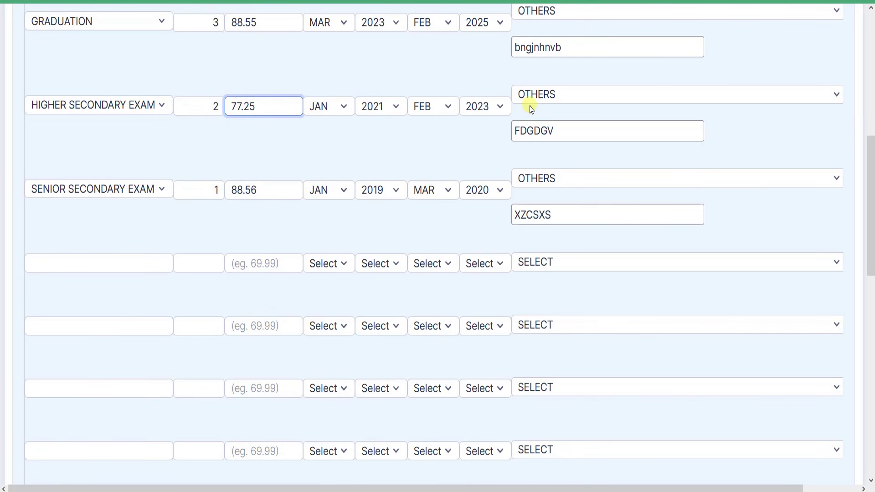
left_click(602, 98)
left_click(603, 98)
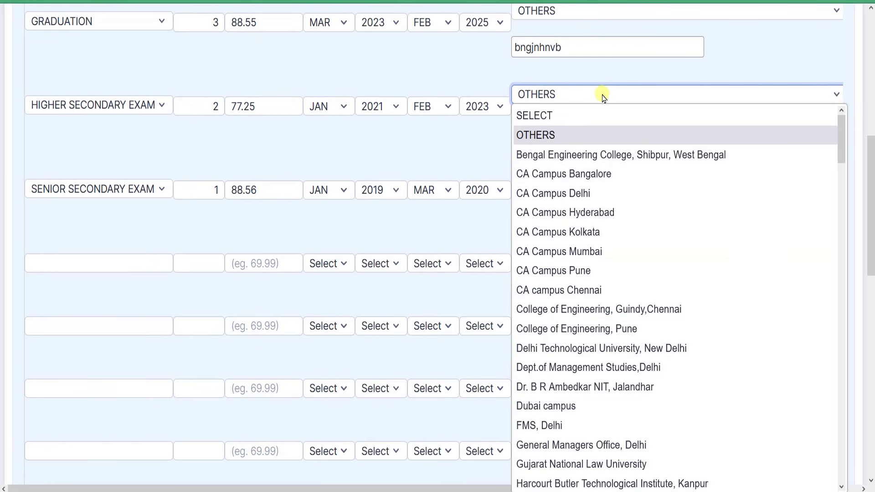
left_click(586, 133)
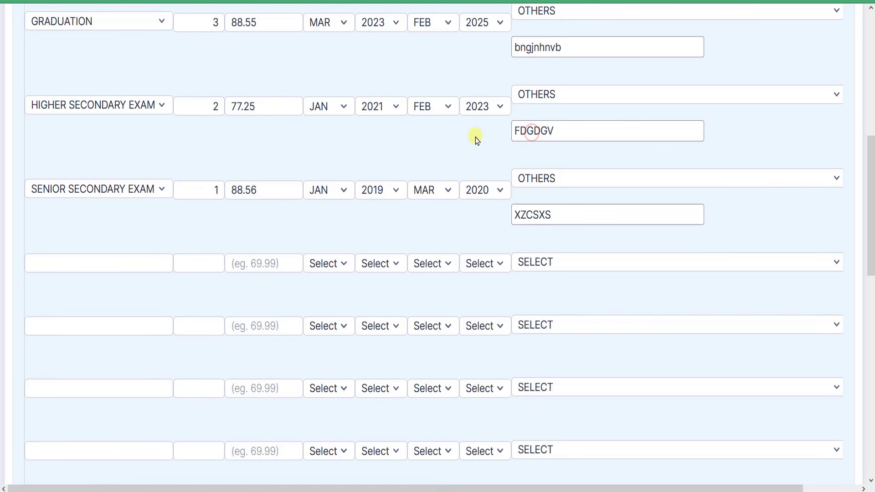
left_click(98, 190)
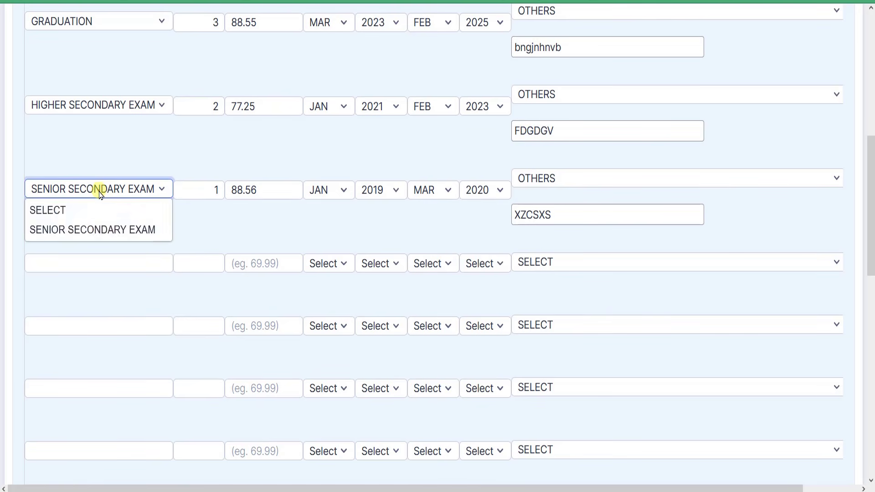
left_click(89, 233)
left_click(68, 191)
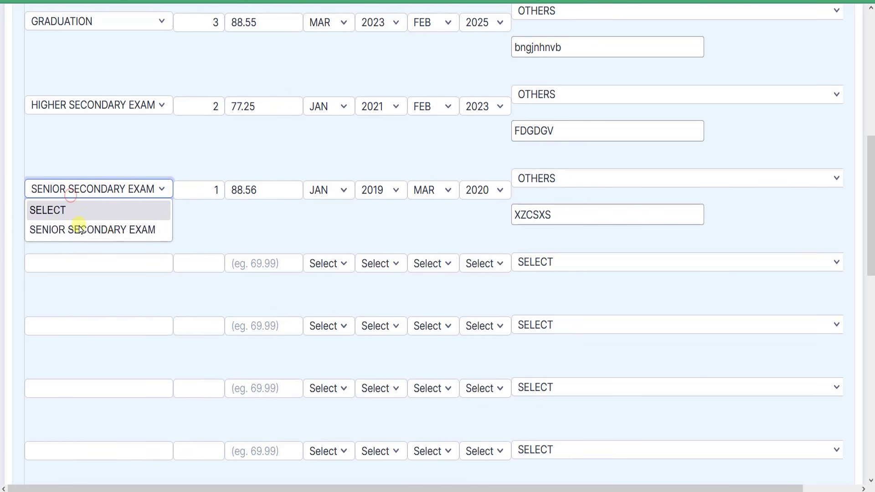
left_click(69, 233)
left_click(144, 229)
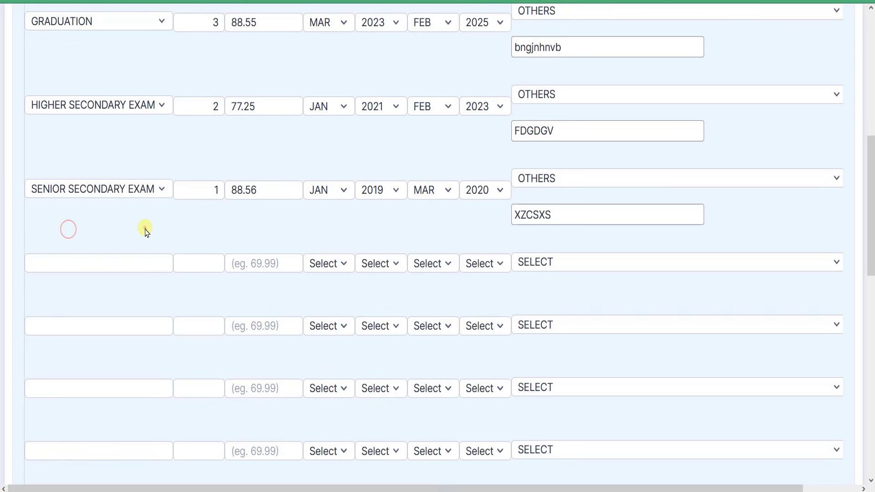
left_click(216, 191)
key("BackSpace")
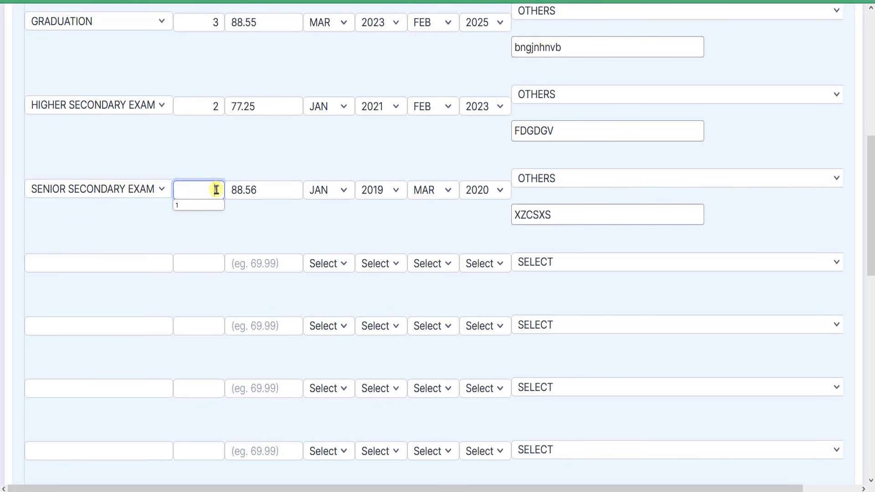
left_click_drag(213, 190, 218, 191)
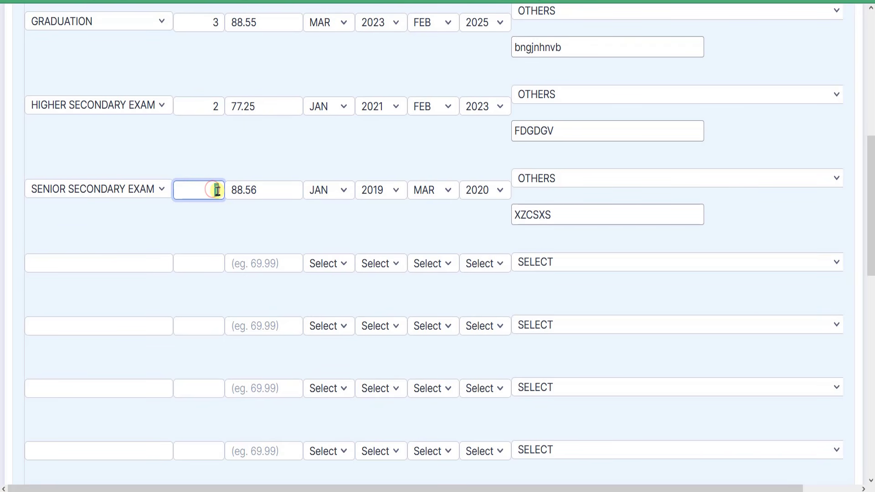
type("1")
left_click(203, 165)
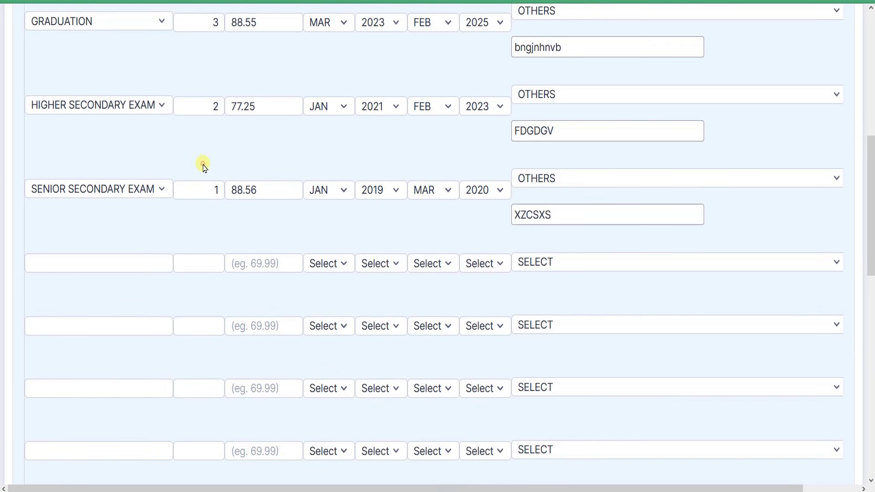
left_click(246, 190)
left_click(283, 198)
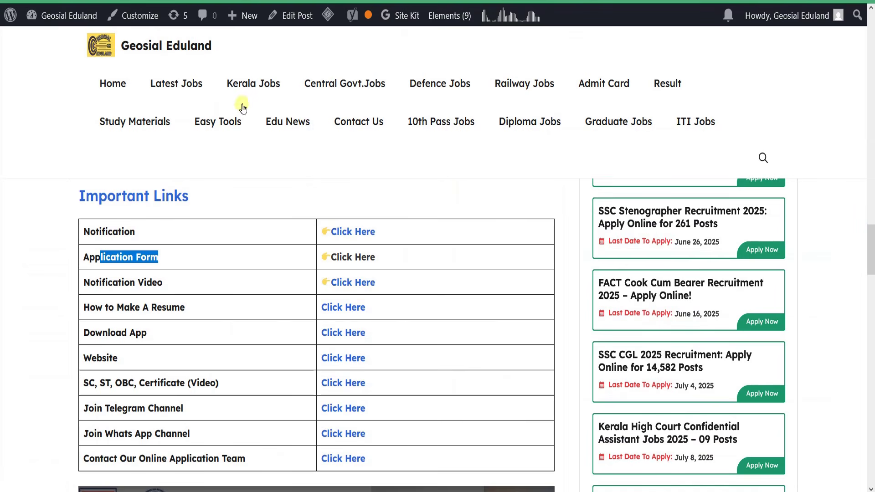
Scroll the Geosial Eduland homepage to the job search bar and tiles like Easy Tools
scroll(201, 169, "up", 10)
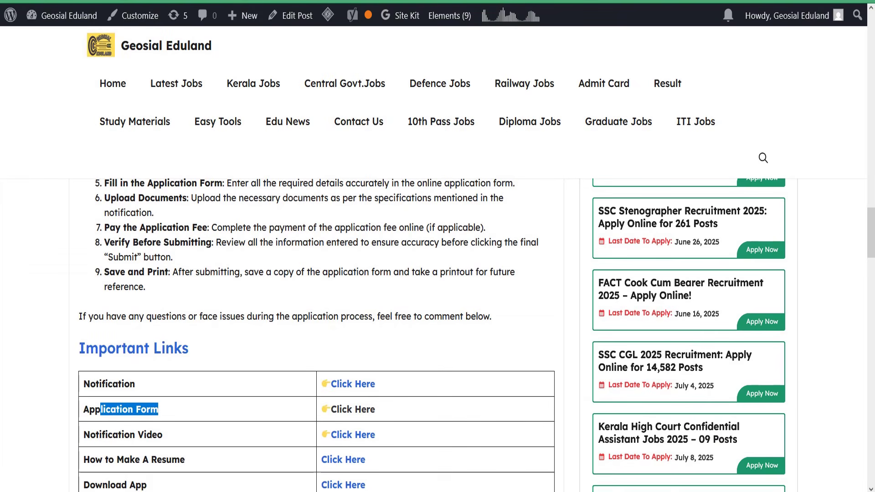
scroll(206, 186, "down", 3)
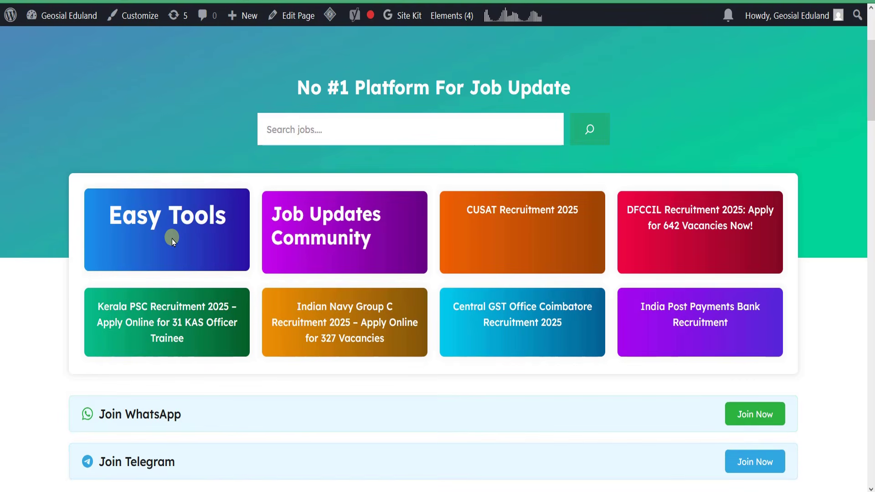
scroll(205, 177, "up", 2)
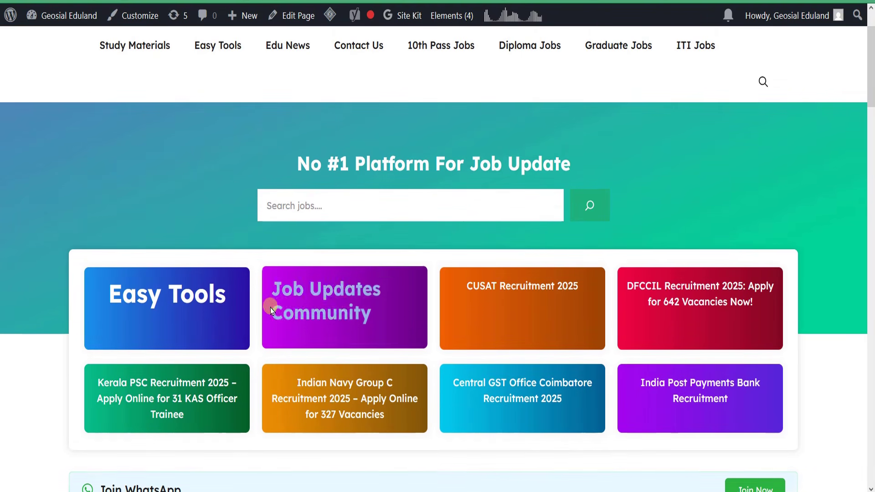
scroll(270, 302, "down", 2)
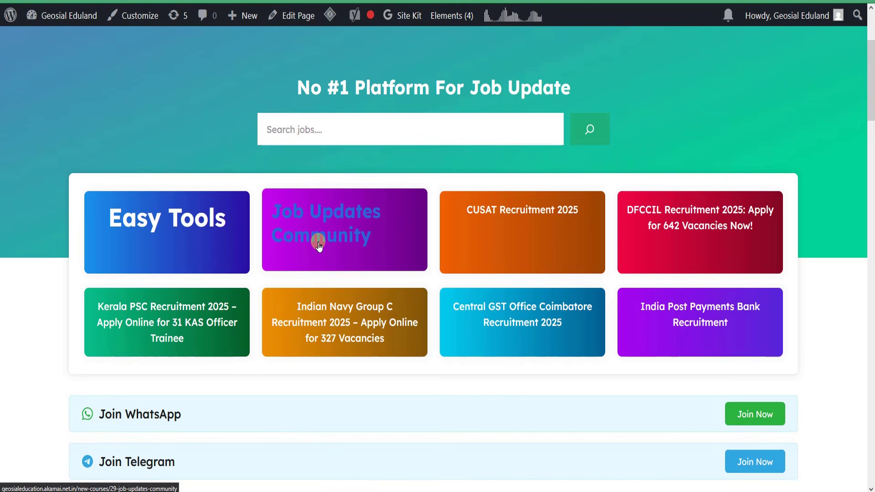
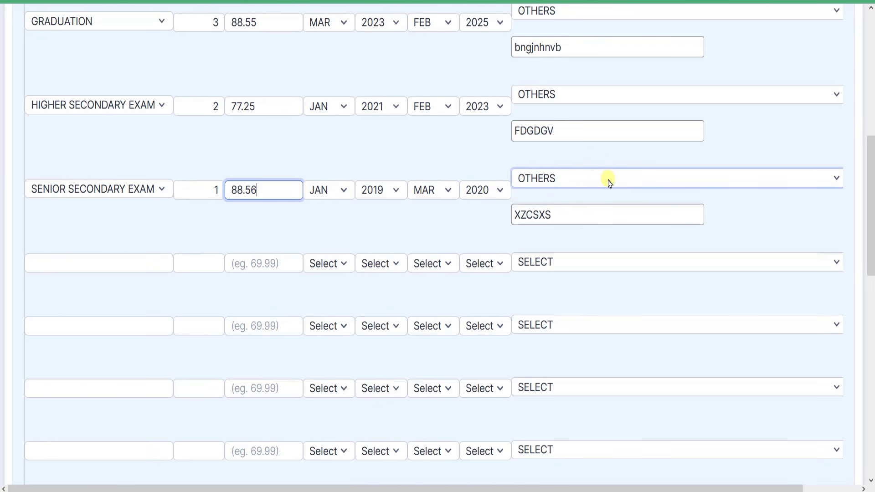
Finish the 88.56 marks entry and adjust the qualification row's fields
left_click(518, 216)
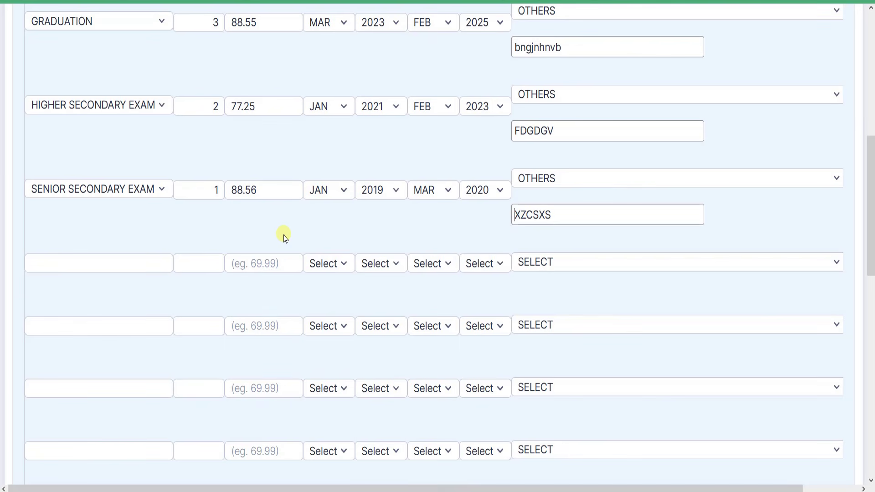
scroll(456, 191, "down", 4)
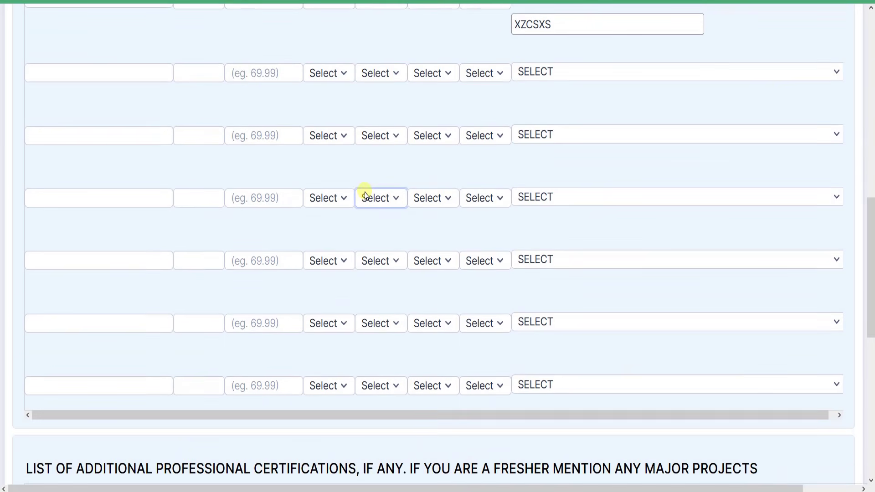
scroll(228, 138, "up", 2)
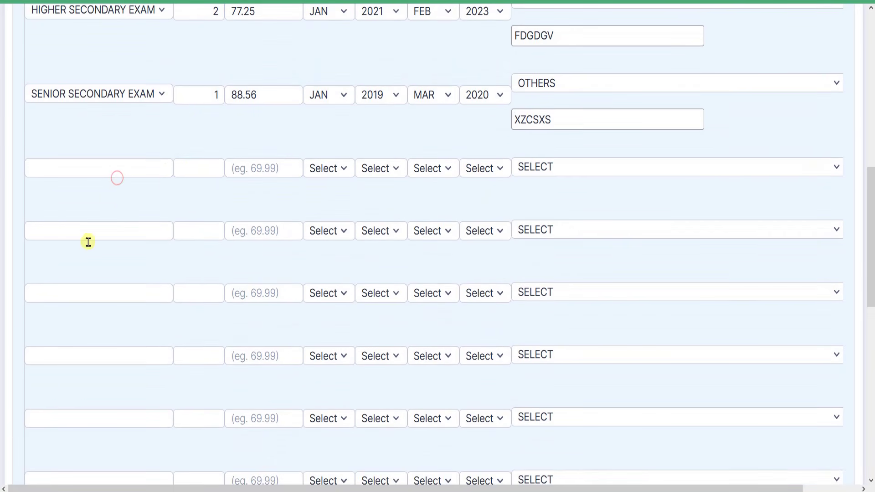
left_click(105, 228)
left_click(129, 170)
left_click(108, 233)
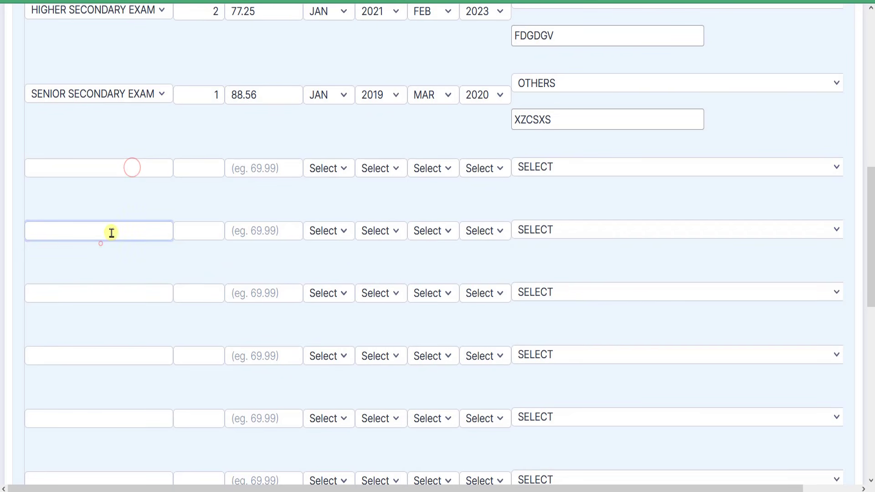
left_click(402, 168)
scroll(456, 219, "down", 10)
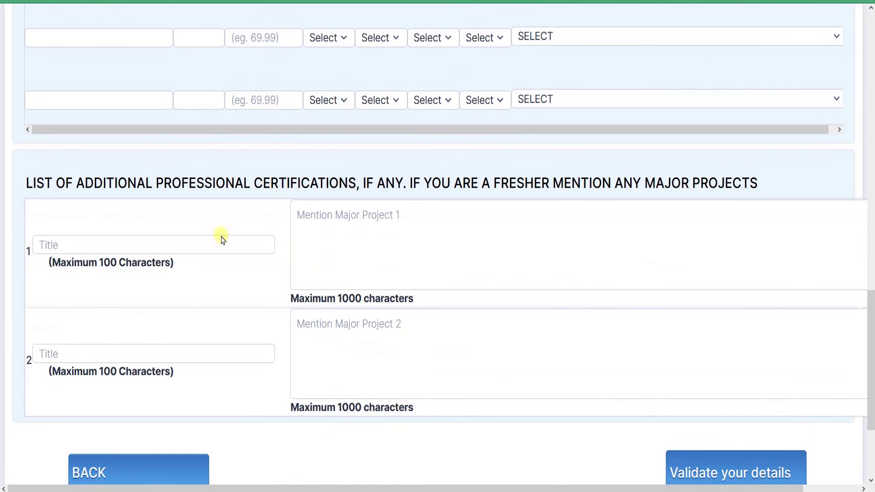
left_click_drag(145, 184, 488, 182)
left_click(499, 178)
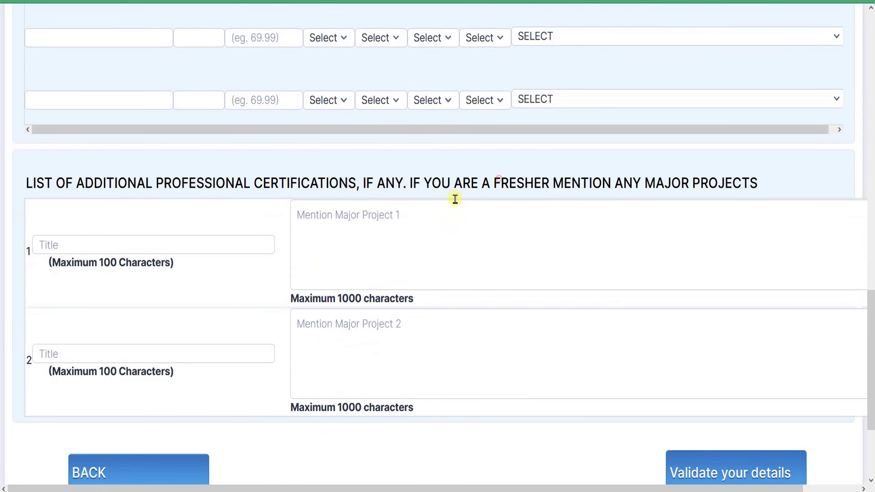
scroll(451, 218, "down", 2)
Review the remaining qualification entries, validate them, and acknowledge the success alert
left_click(306, 246)
left_click(127, 150)
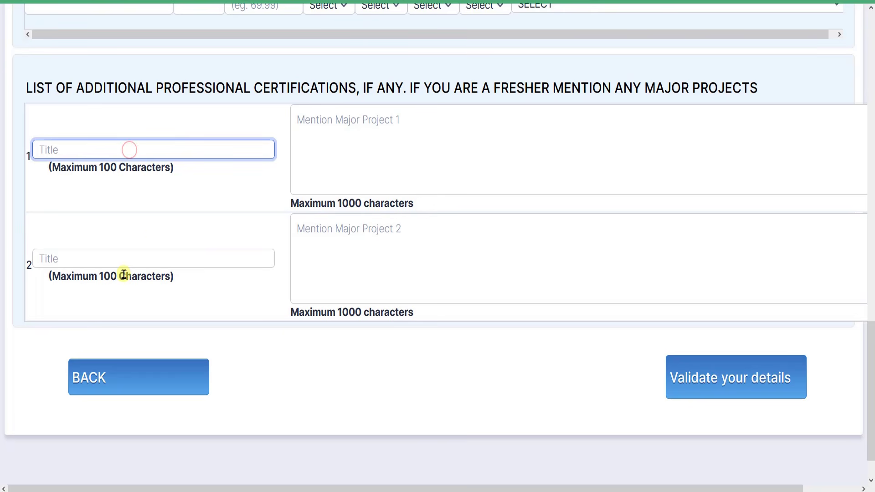
left_click(123, 273)
left_click(362, 191)
left_click(357, 260)
scroll(559, 321, "down", 1)
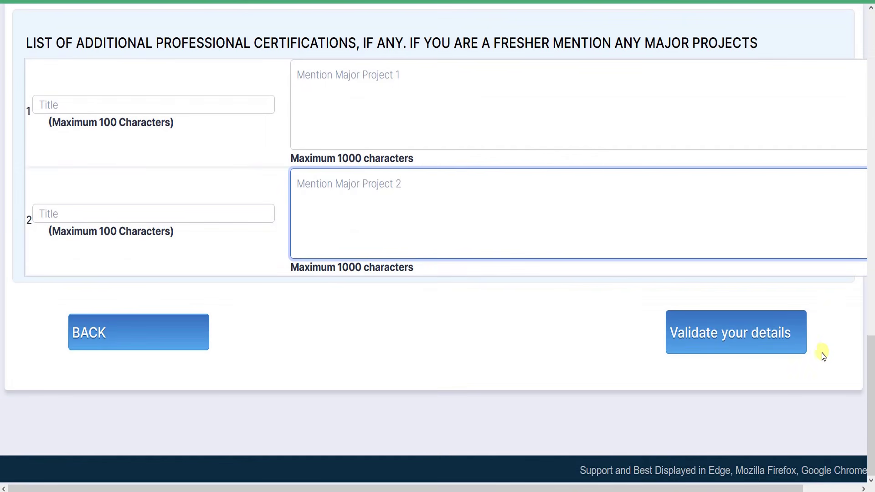
left_click(725, 341)
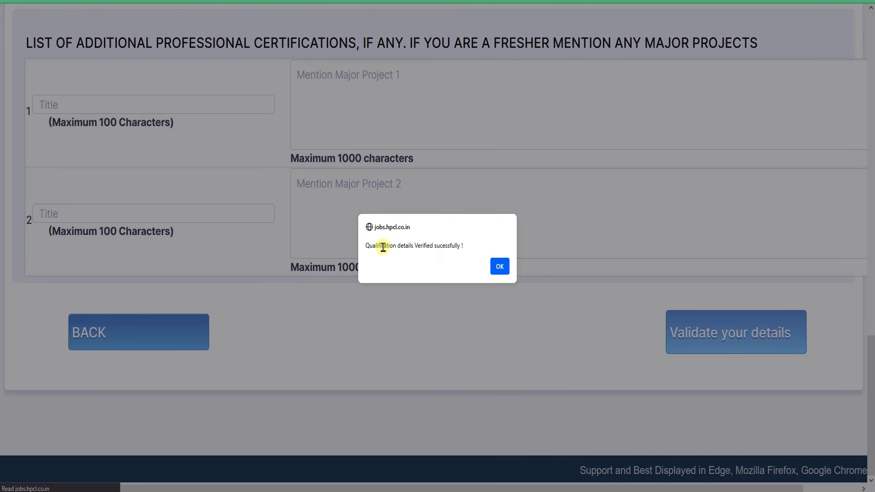
left_click(493, 266)
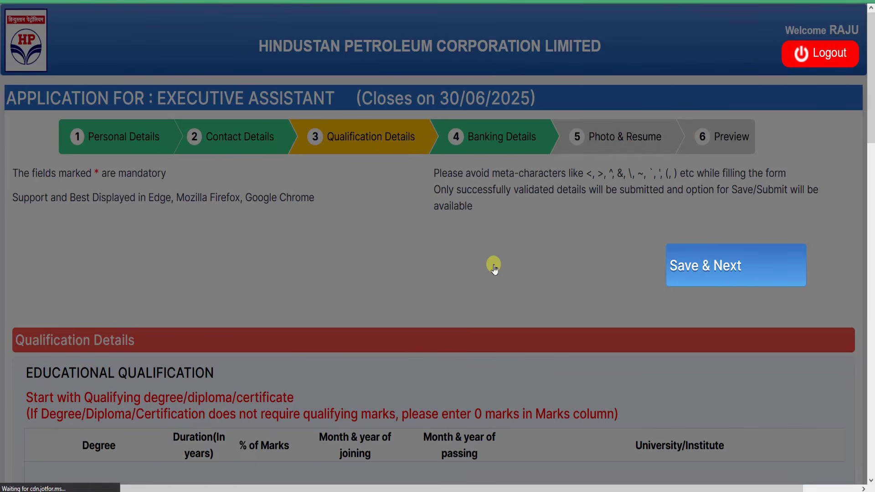
Save the qualifications to reach Banking Details, then read the bank declaration sentence
left_click(714, 268)
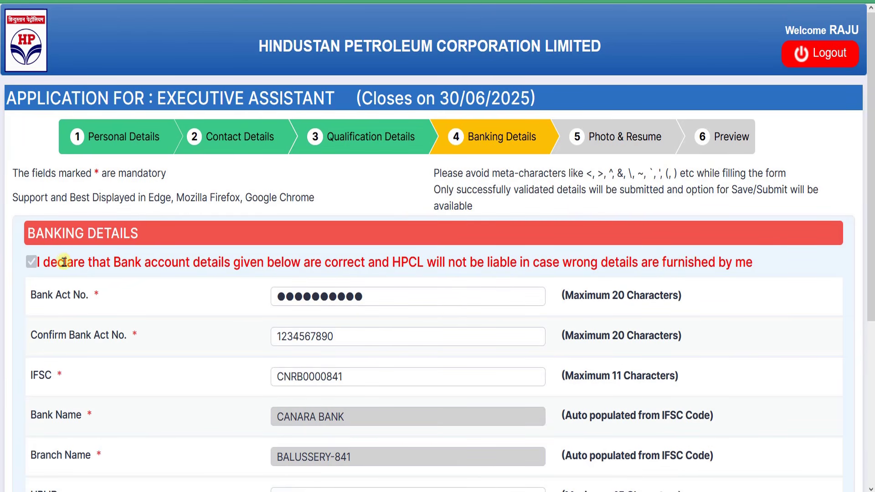
left_click_drag(65, 262, 364, 257)
left_click(365, 258)
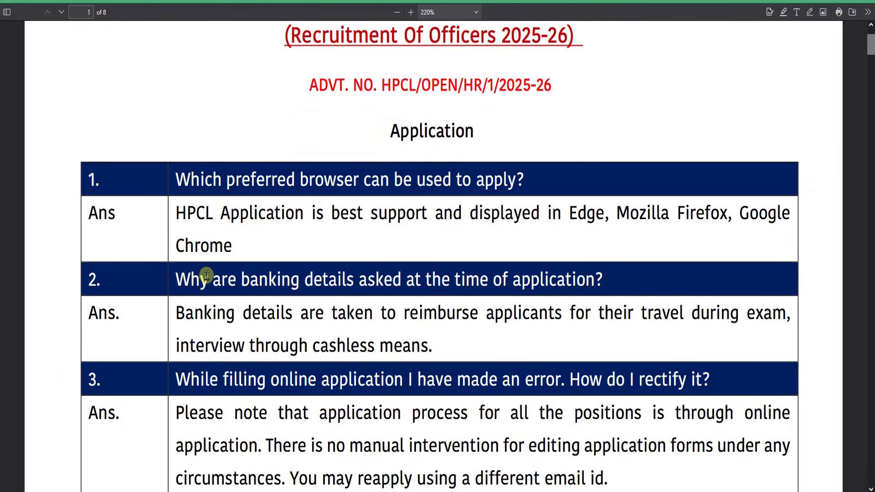
Read the FAQ answer: banking details enable cashless travel reimbursement
left_click_drag(203, 279, 574, 276)
left_click(574, 275)
scroll(573, 275, "down", 2)
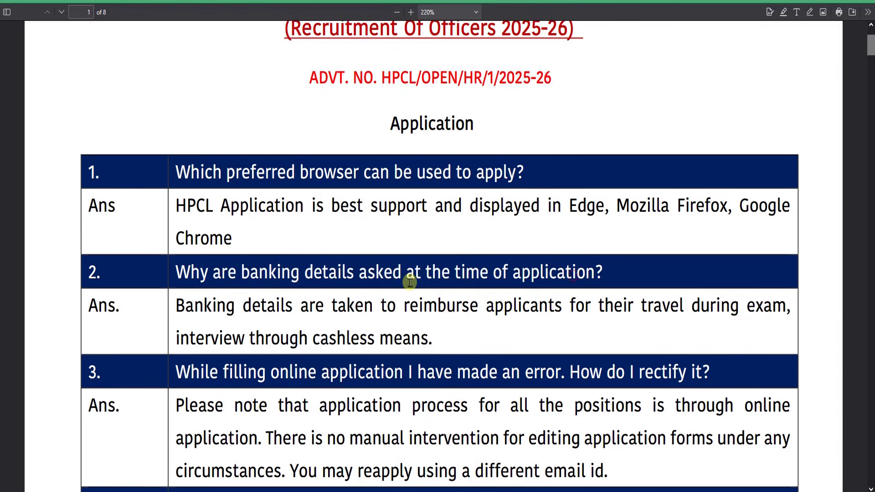
left_click_drag(237, 258, 328, 259)
left_click_drag(448, 259, 737, 258)
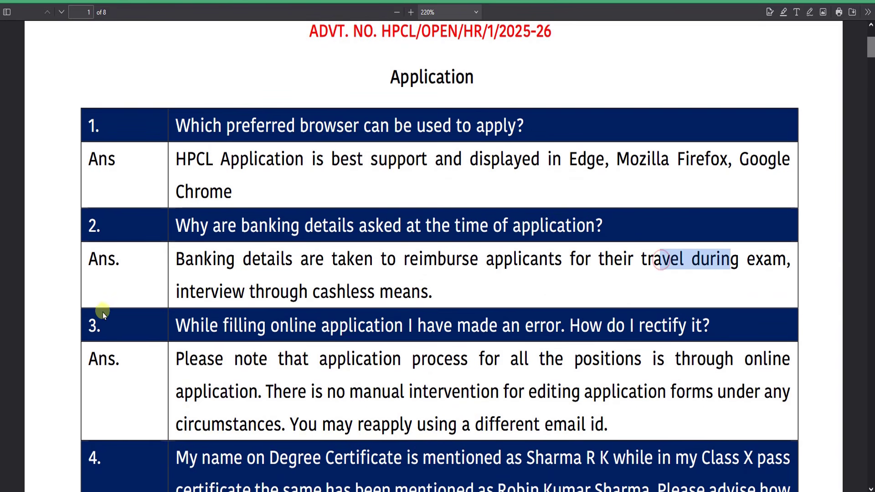
left_click_drag(192, 291, 377, 288)
left_click(376, 288)
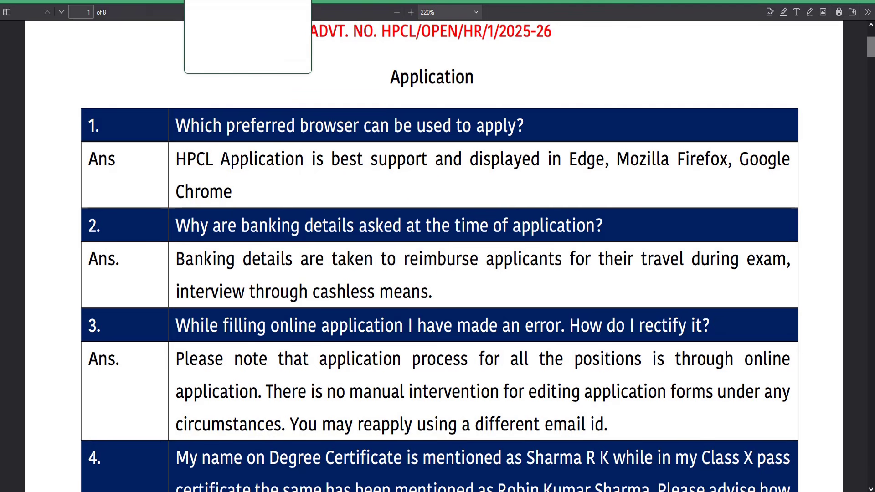
left_click(223, 1)
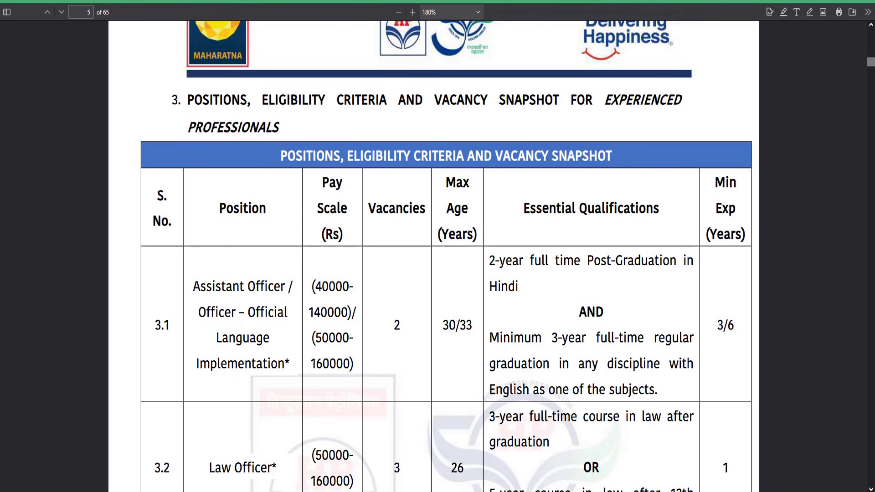
left_click(360, 1)
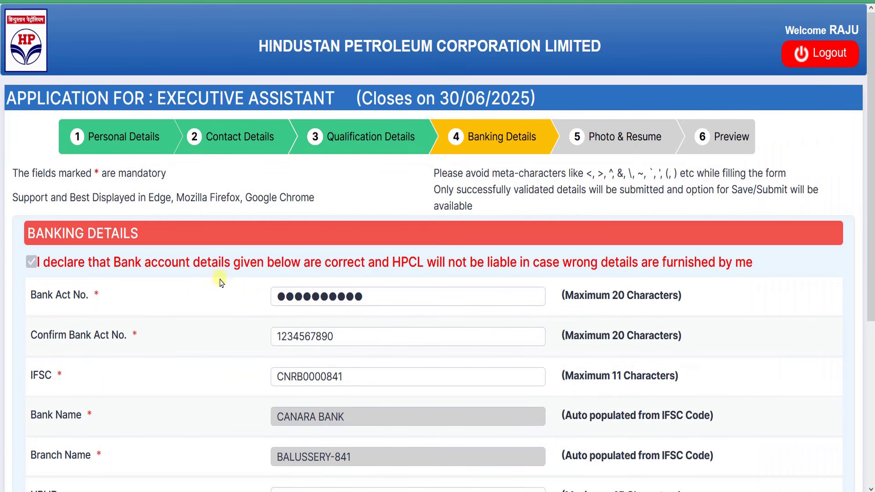
Read the bank details declaration, including its liability clause towards HPCL
left_click_drag(241, 266, 419, 265)
left_click(424, 263)
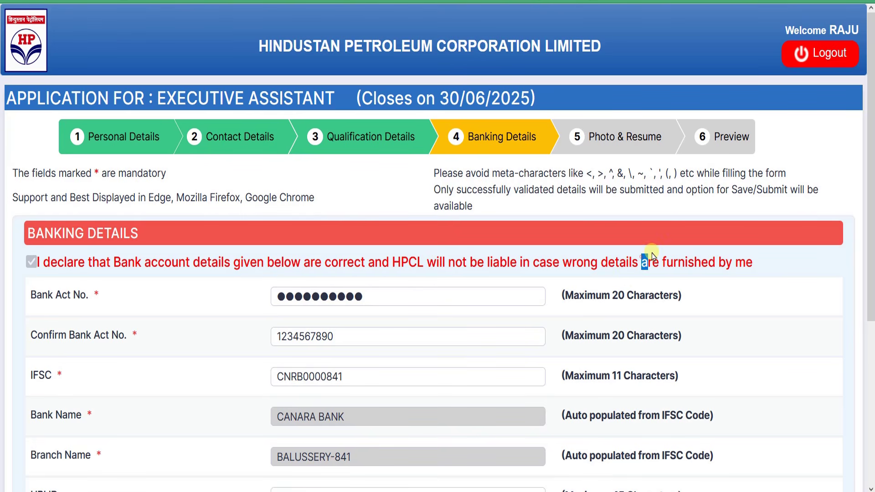
left_click_drag(652, 256, 442, 252)
left_click(342, 266)
left_click_drag(393, 259, 427, 263)
left_click(450, 262)
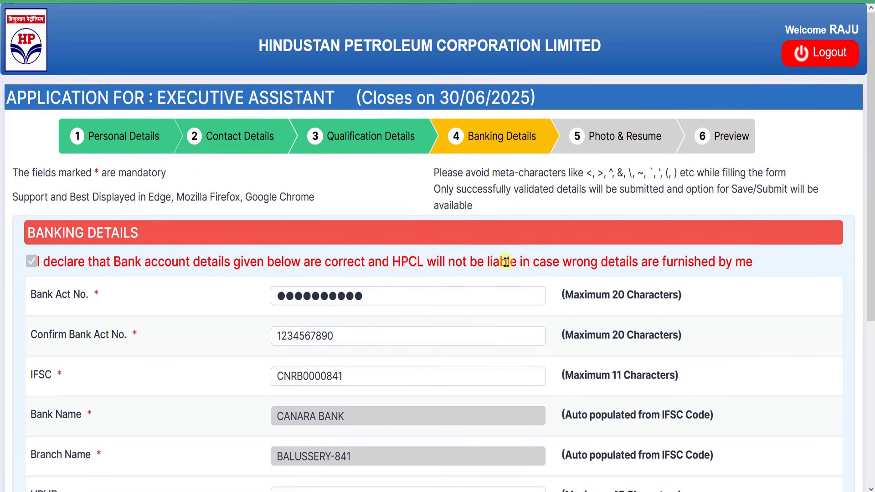
Check the banking fields: declaration ticked, account number and IFSC code entered
scroll(495, 258, "down", 2)
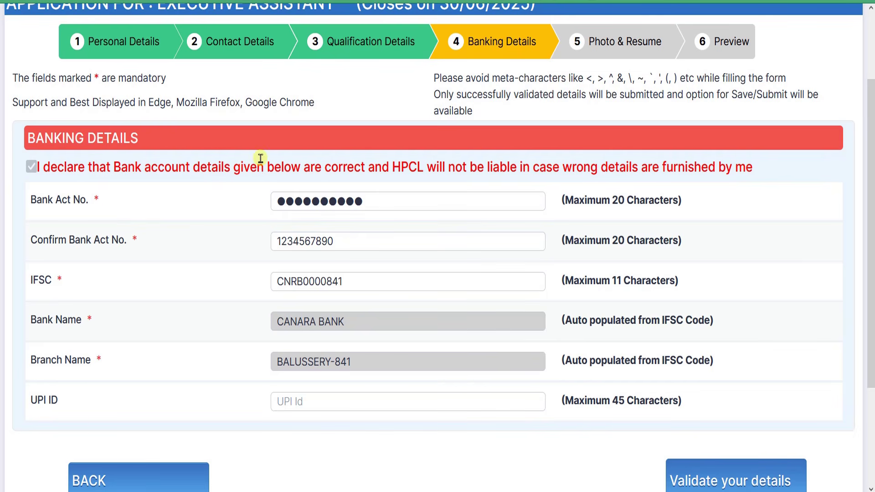
left_click(462, 281)
left_click(298, 265)
left_click(360, 206)
left_click(369, 323)
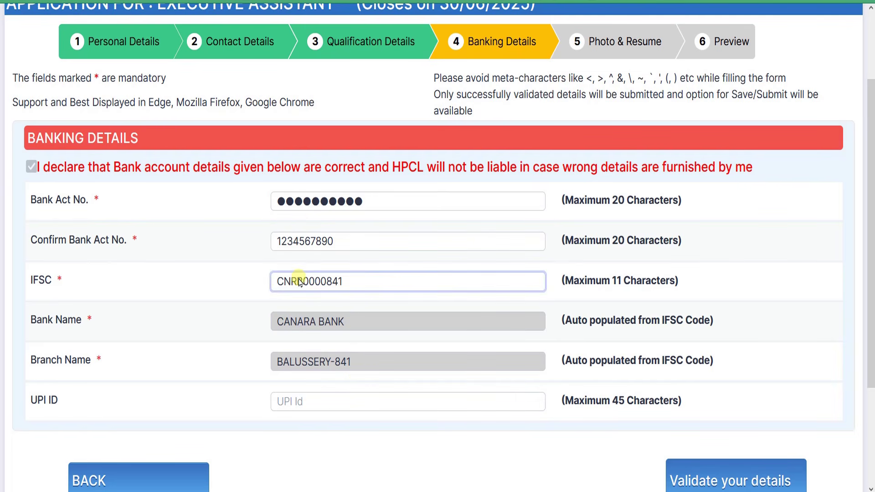
left_click_drag(286, 279, 291, 281)
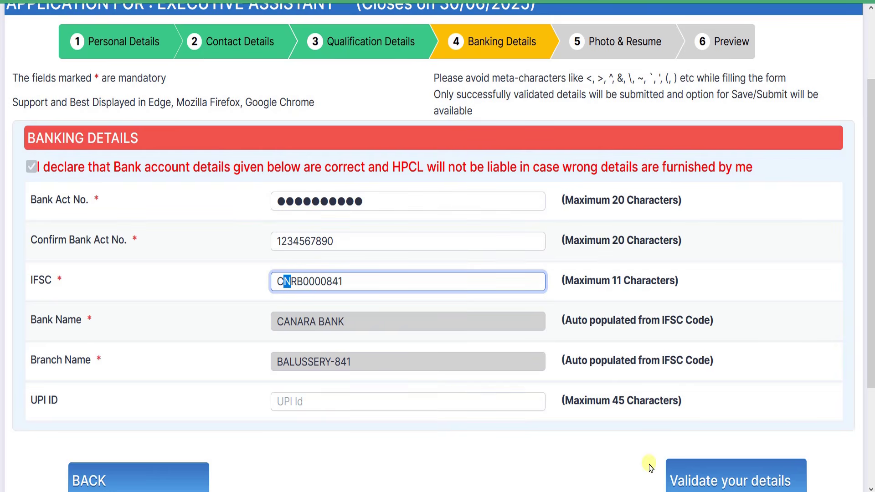
scroll(702, 451, "down", 2)
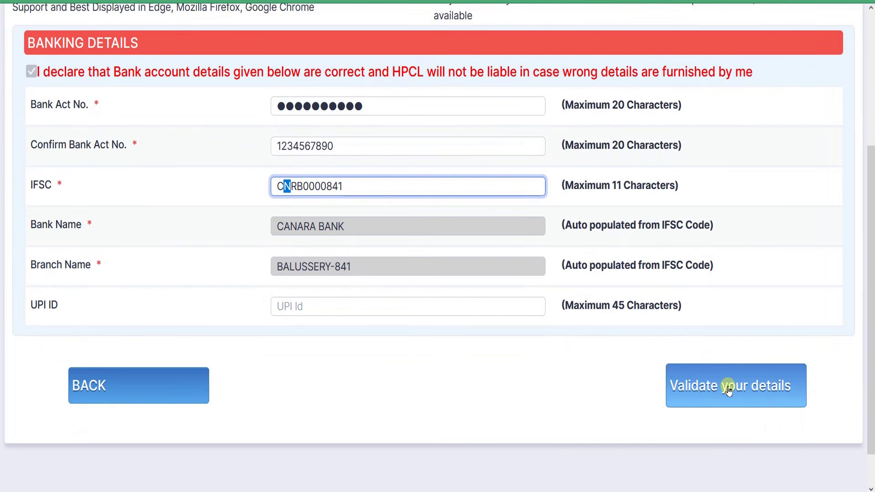
Validate the banking details, decline saving the password, and save to reach uploads
left_click(728, 391)
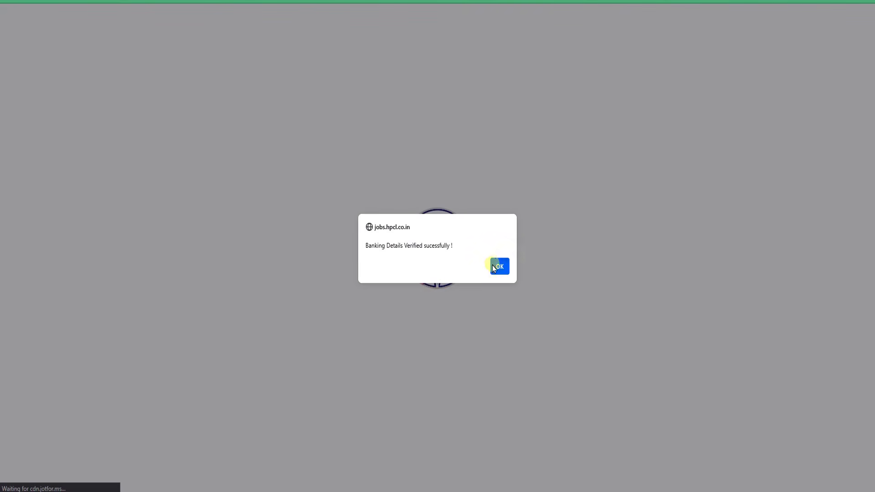
left_click(497, 266)
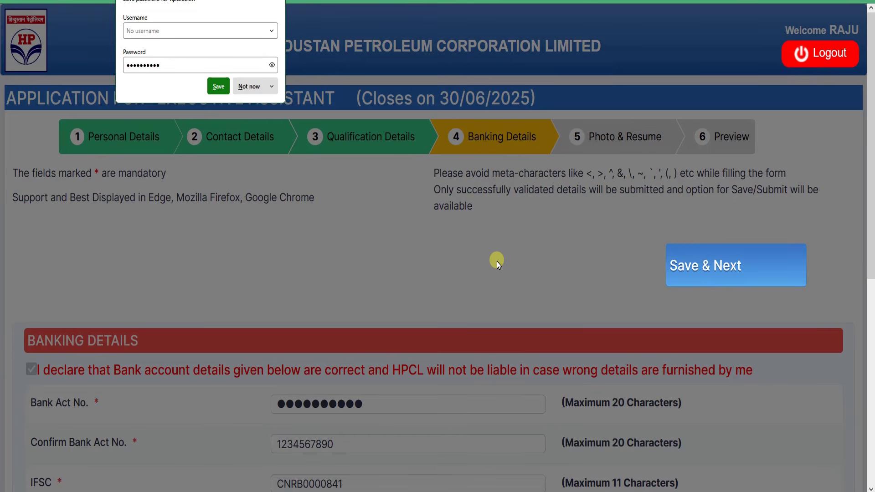
left_click(251, 88)
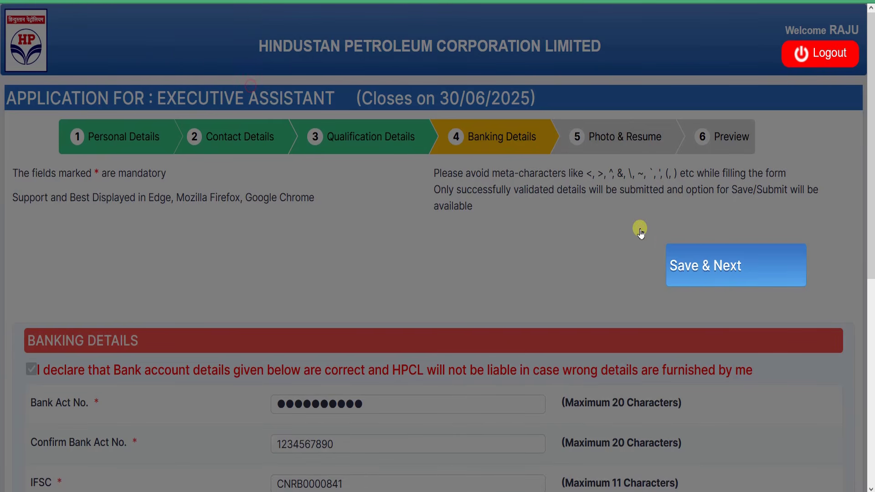
left_click(729, 266)
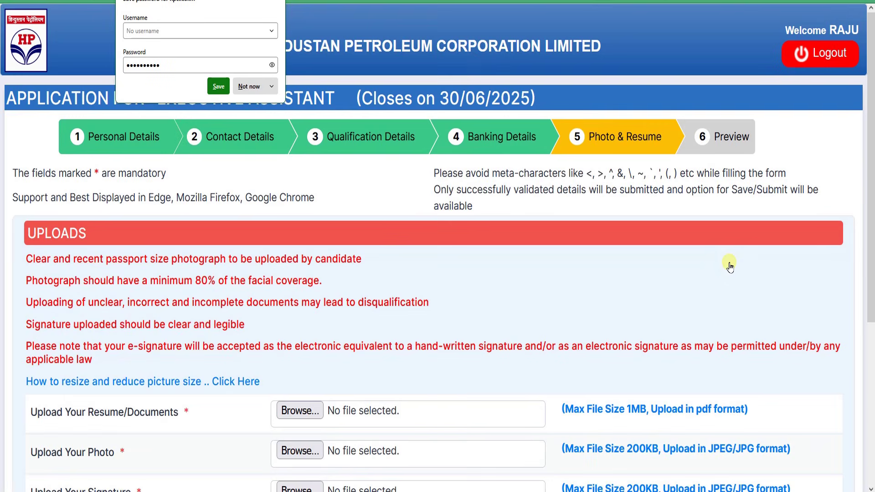
left_click(250, 87)
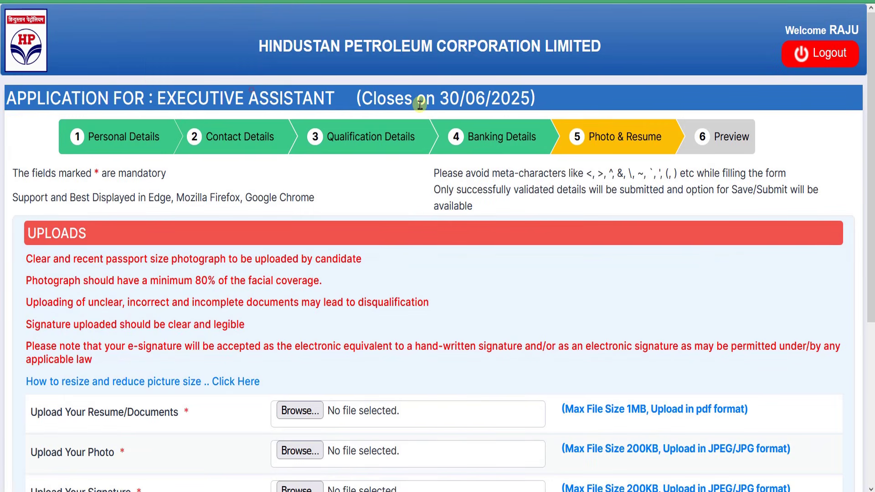
scroll(556, 180, "down", 2)
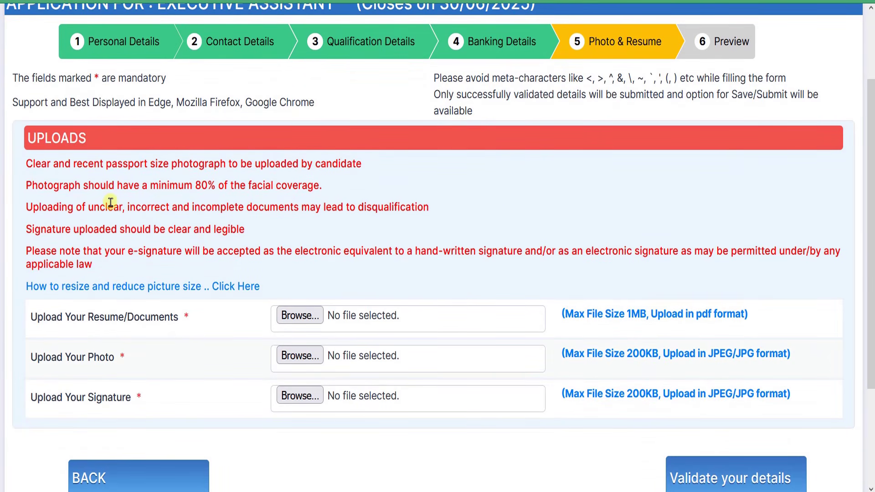
left_click_drag(118, 162, 296, 163)
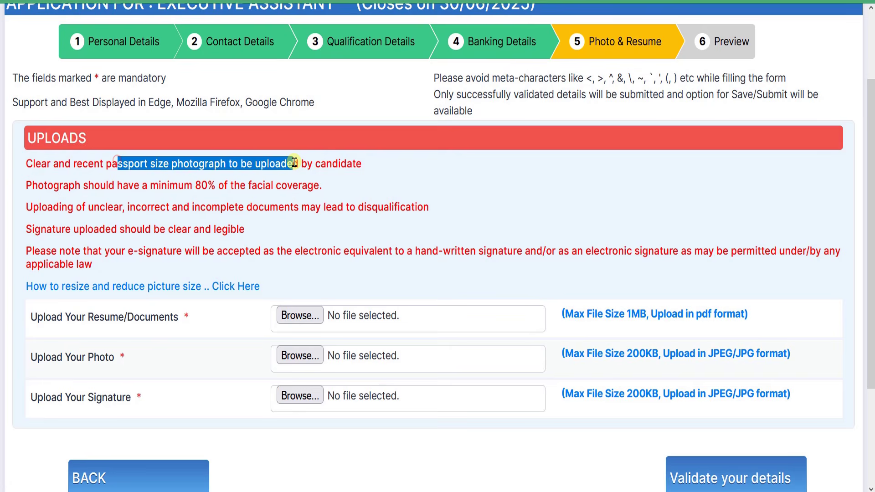
left_click(325, 163)
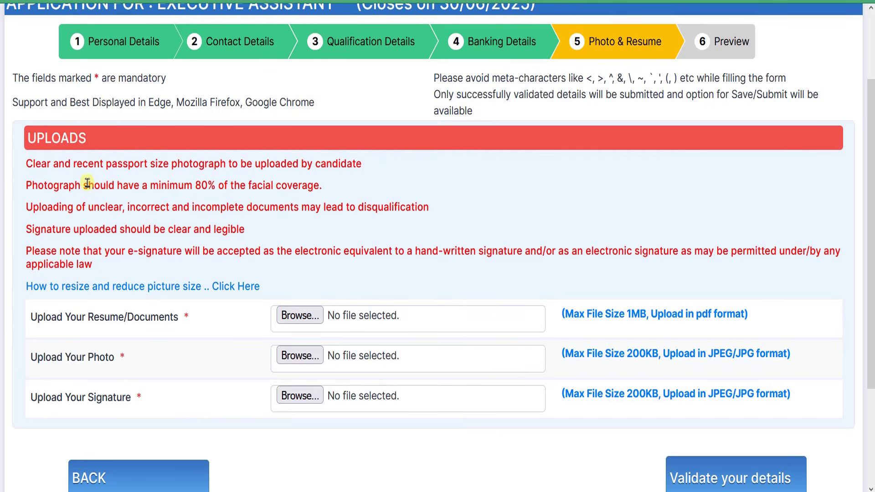
left_click_drag(169, 183, 248, 184)
left_click(258, 185)
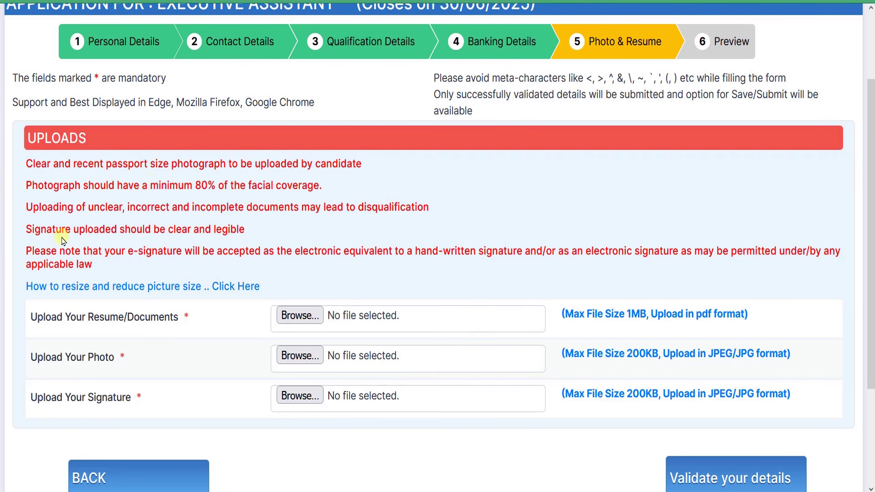
scroll(228, 226, "down", 3)
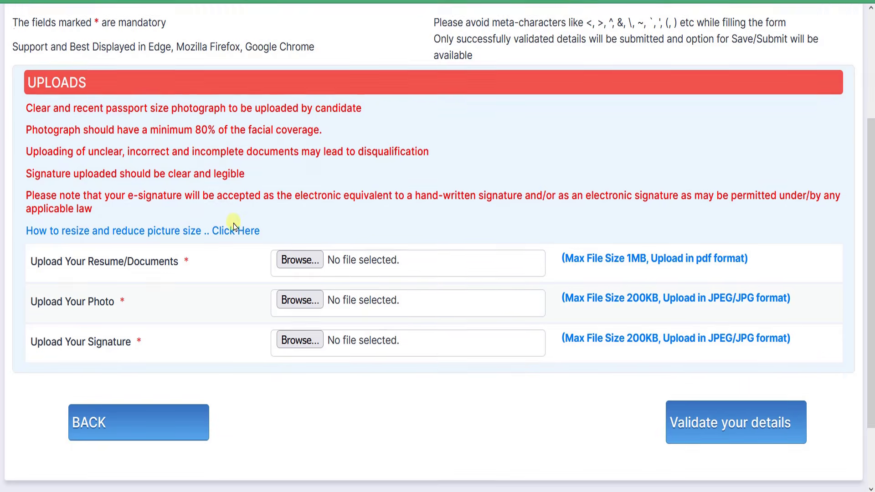
scroll(46, 285, "up", 2)
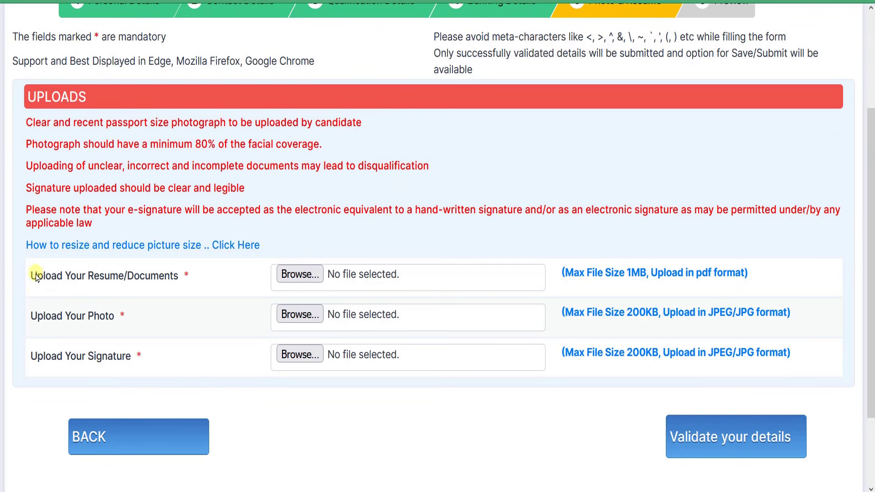
left_click_drag(37, 278, 152, 282)
left_click(162, 275)
left_click_drag(579, 273, 700, 272)
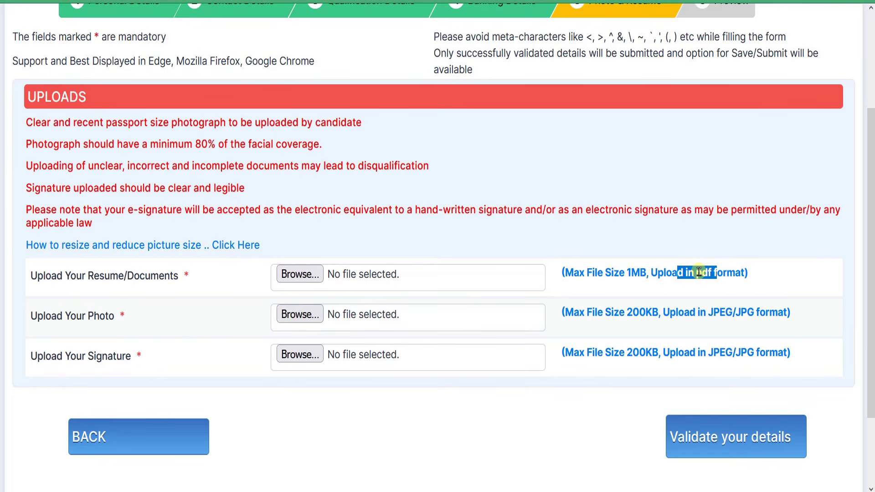
left_click_drag(86, 275, 124, 279)
left_click(122, 277)
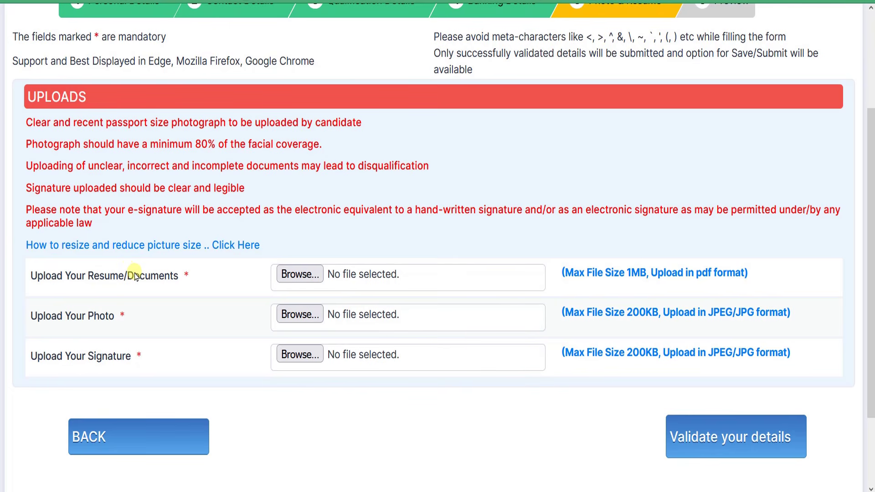
left_click_drag(131, 277, 165, 280)
left_click(173, 280)
left_click_drag(71, 277, 139, 279)
left_click(140, 279)
left_click(294, 280)
Attach the Air Force Group C form PDF as the resume
left_click(300, 277)
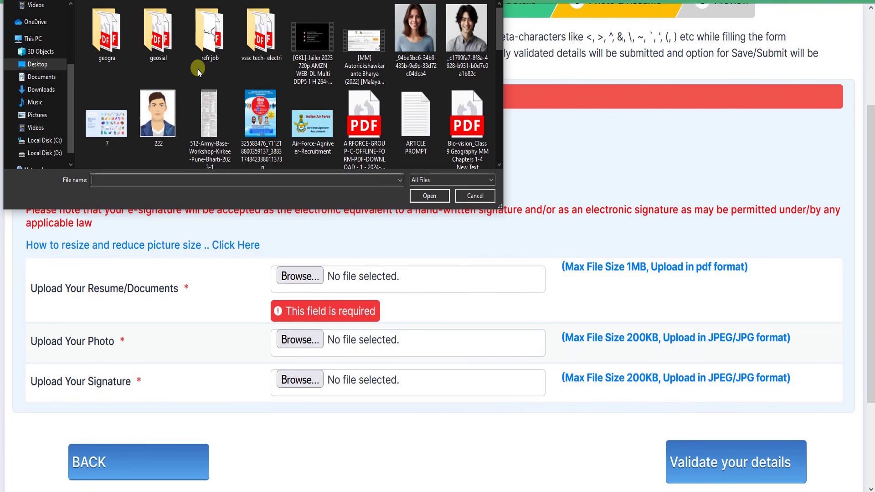
left_click(366, 123)
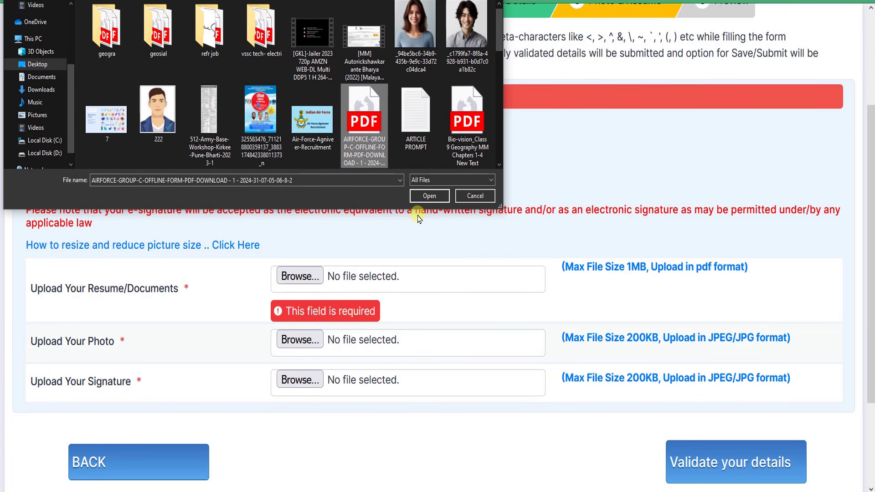
left_click(429, 197)
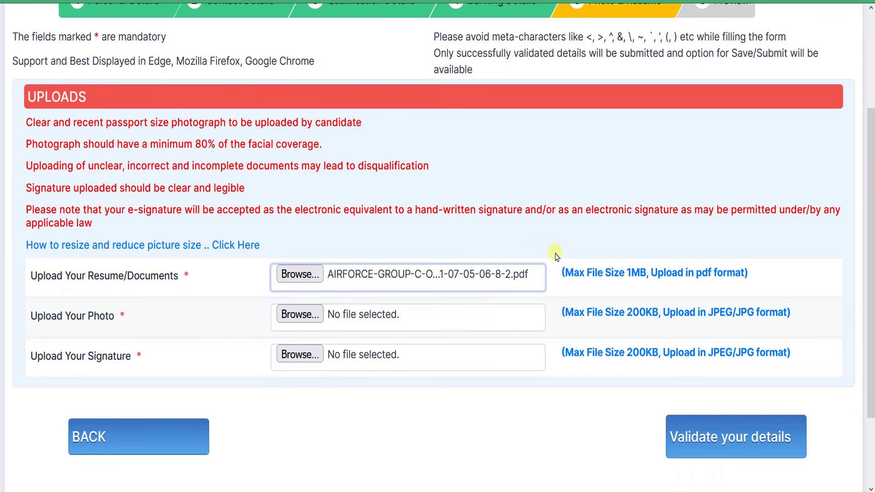
Attach the woman's portrait image as the photo
scroll(502, 296, "down", 3)
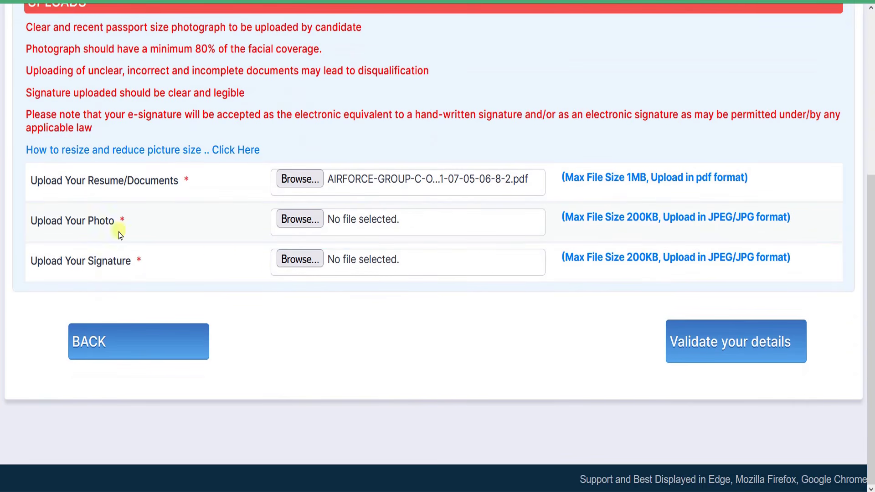
left_click_drag(63, 228, 132, 224)
left_click(133, 223)
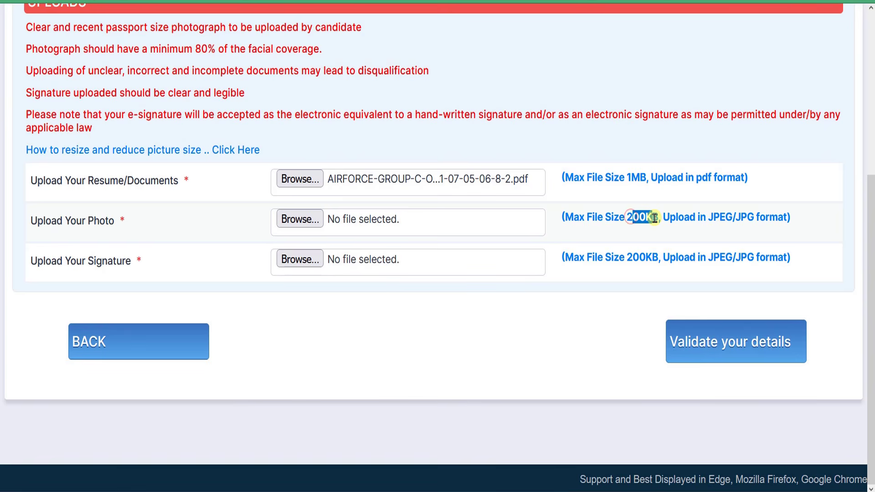
left_click(298, 220)
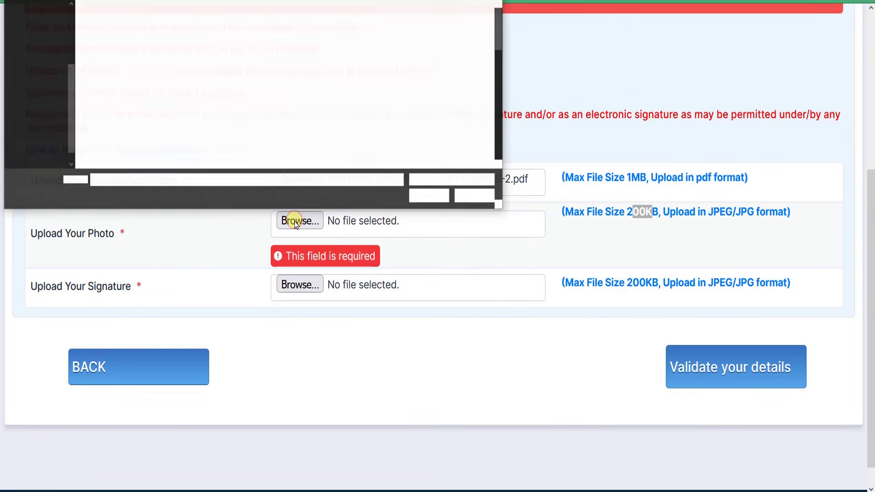
left_click(412, 43)
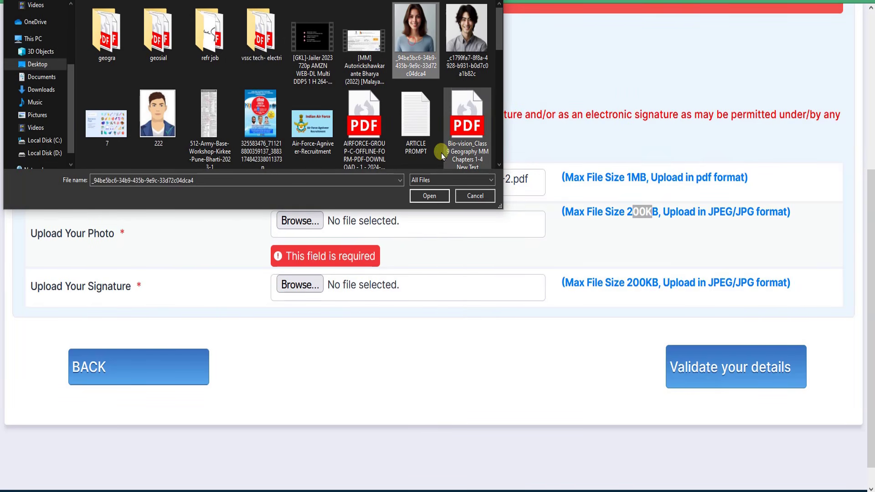
left_click(434, 198)
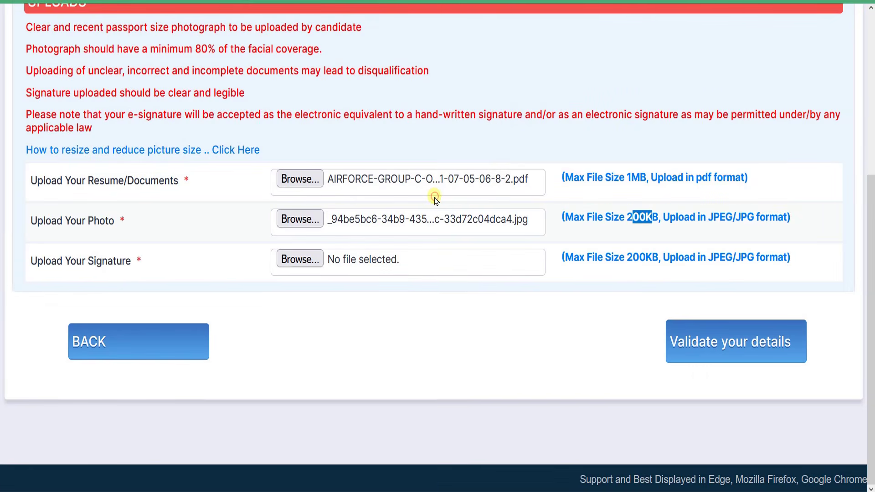
Attach fd.jpg as the signature and validate the uploaded documents
left_click(301, 259)
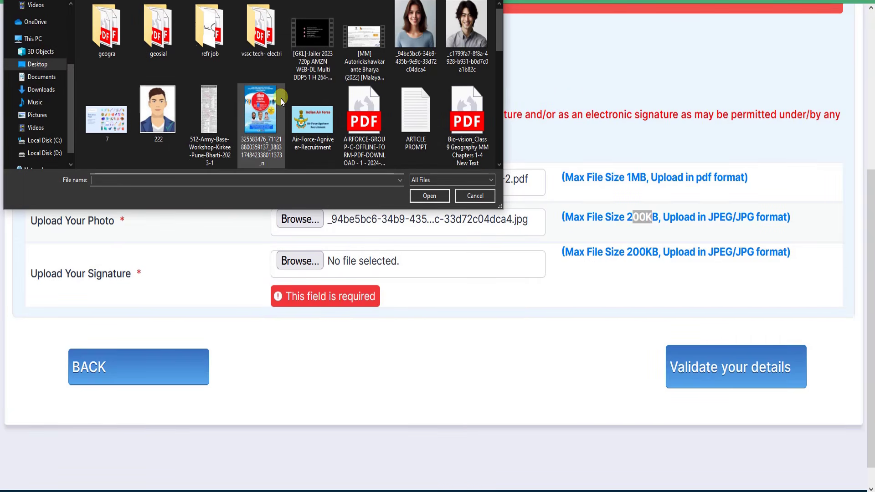
scroll(281, 98, "down", 3)
left_click(257, 60)
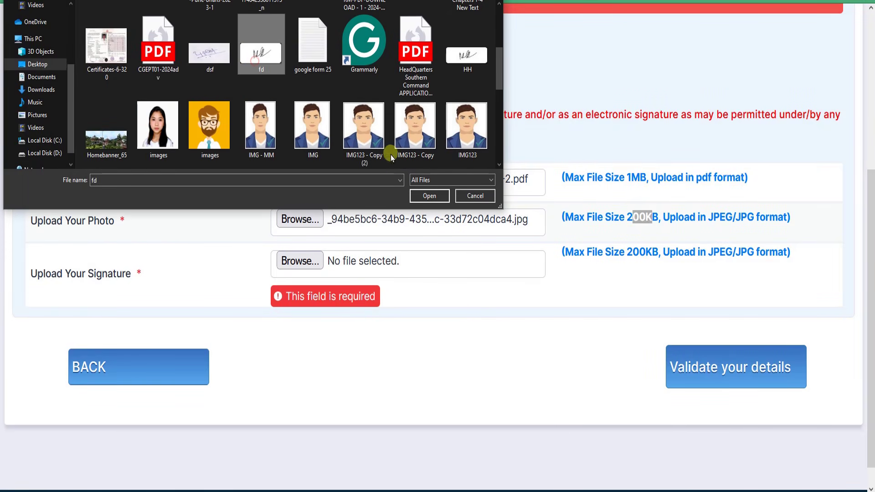
left_click(430, 196)
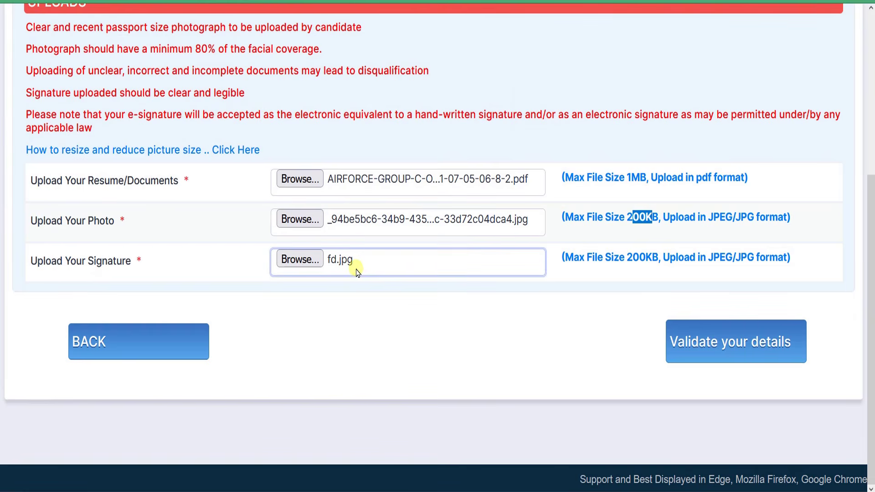
left_click(751, 353)
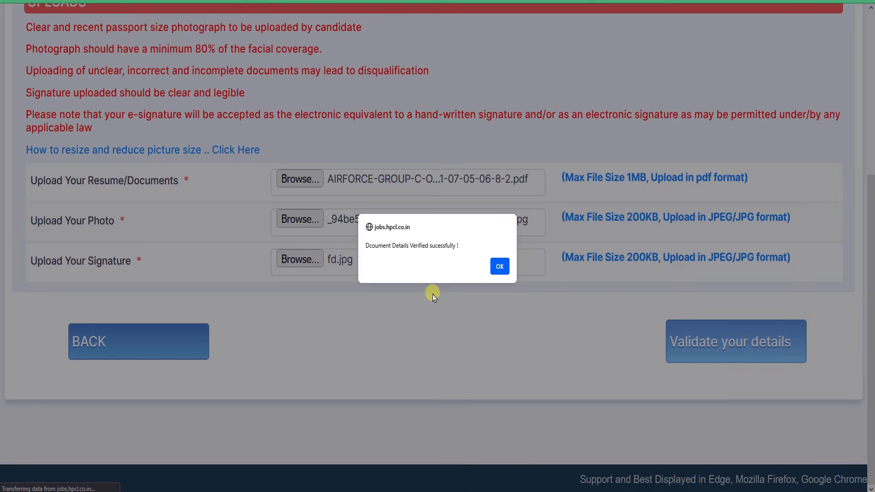
Dismiss the 'Document Details Verified' alert and save the uploads to open Preview
left_click_drag(397, 247, 489, 269)
left_click(500, 267)
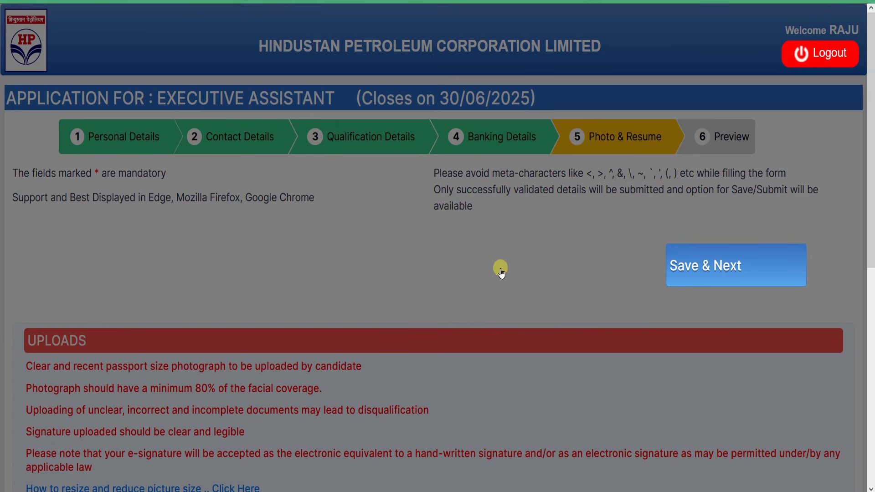
left_click(701, 266)
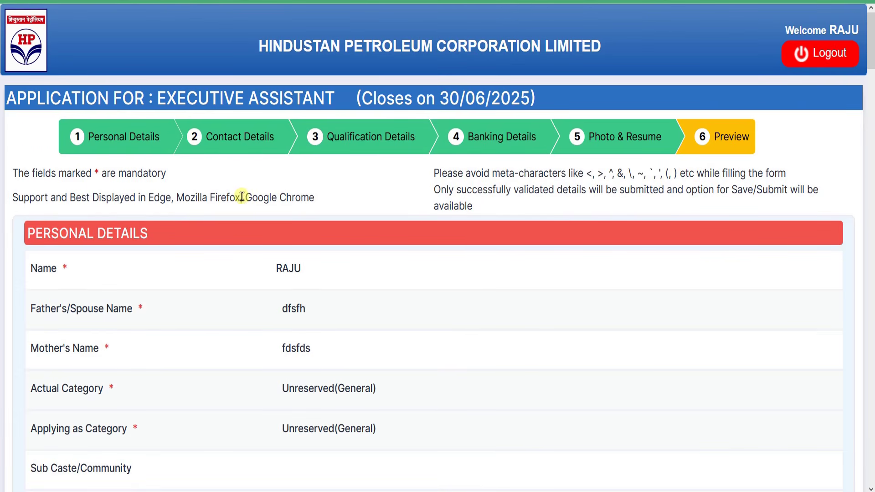
scroll(395, 174, "down", 2)
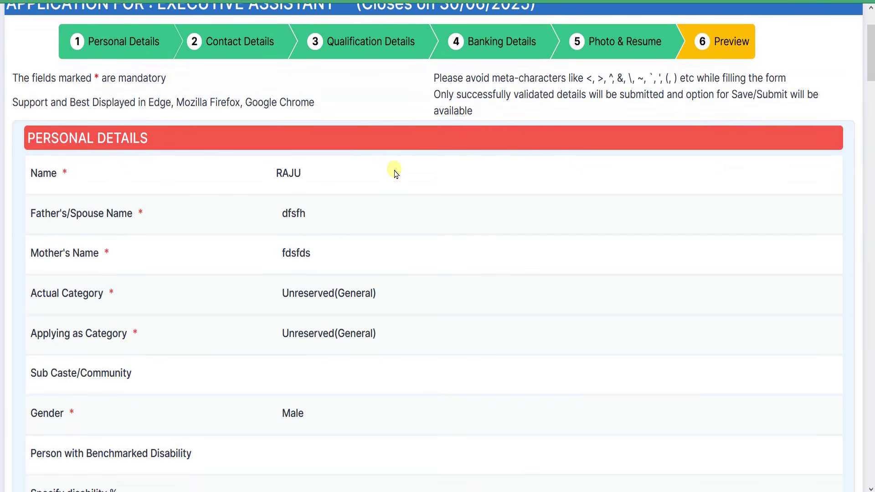
left_click_drag(50, 176, 393, 225)
scroll(392, 219, "down", 20)
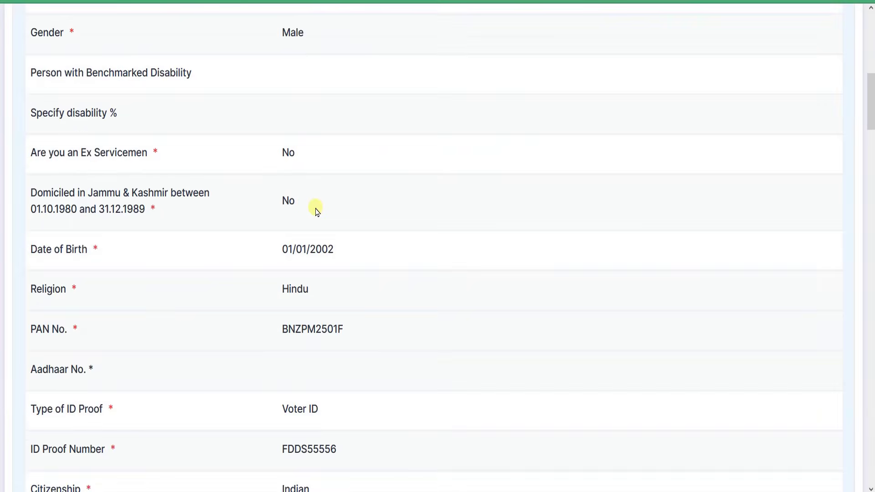
scroll(360, 203, "up", 5)
scroll(352, 203, "down", 20)
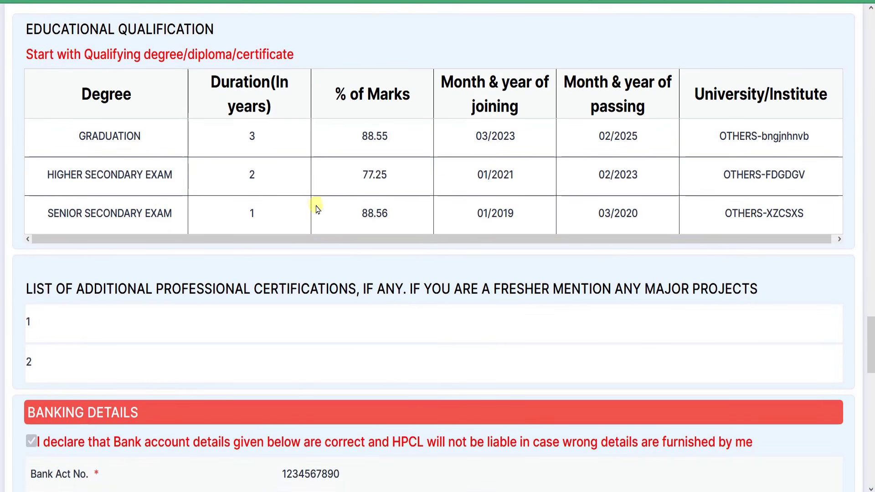
scroll(313, 205, "up", 15)
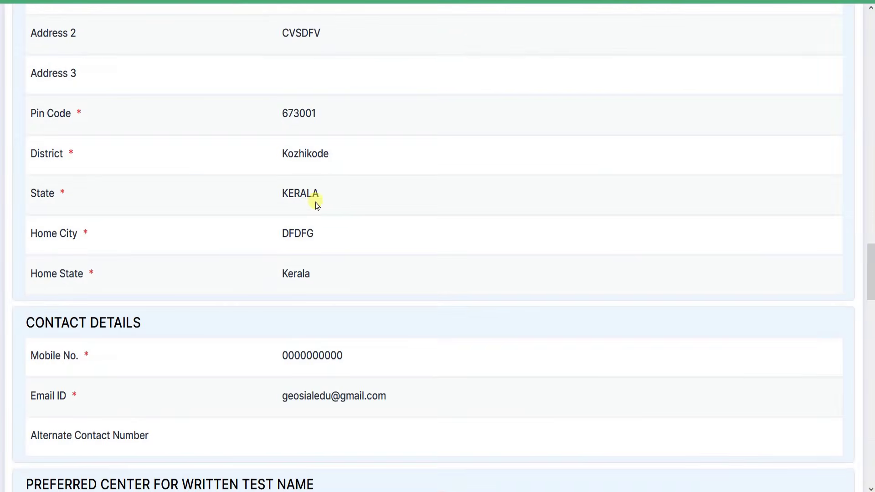
scroll(314, 203, "down", 20)
scroll(332, 204, "down", 6)
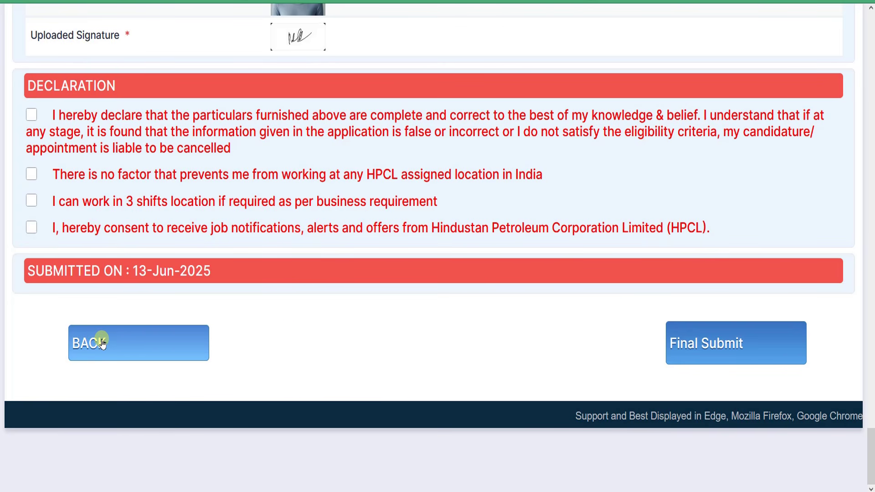
scroll(389, 259, "up", 6)
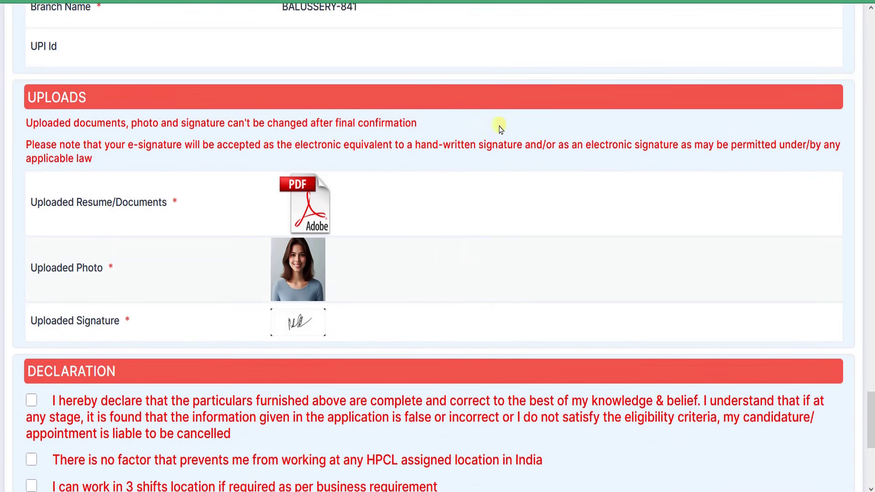
scroll(426, 182, "up", 8)
scroll(400, 186, "down", 8)
scroll(398, 190, "down", 2)
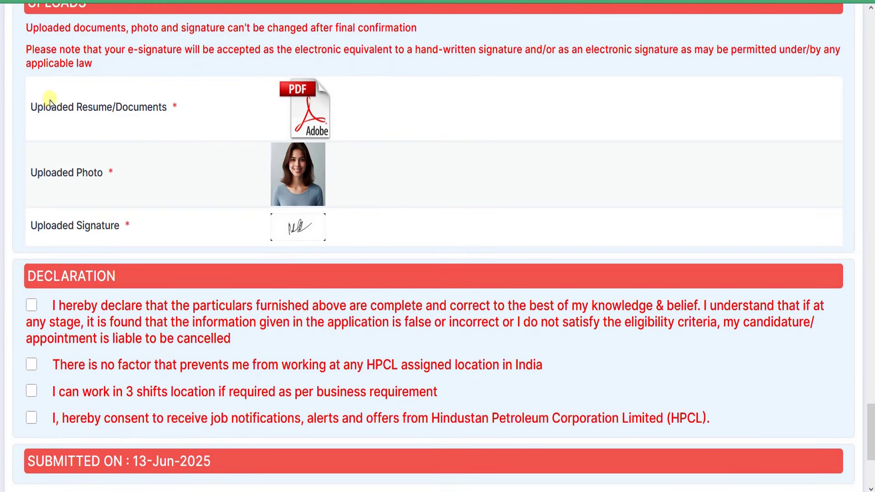
left_click_drag(45, 107, 310, 111)
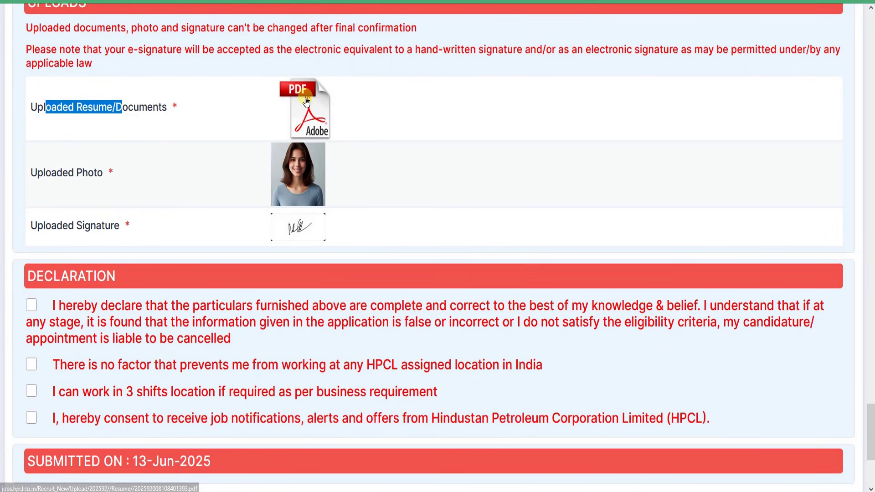
left_click_drag(55, 173, 298, 172)
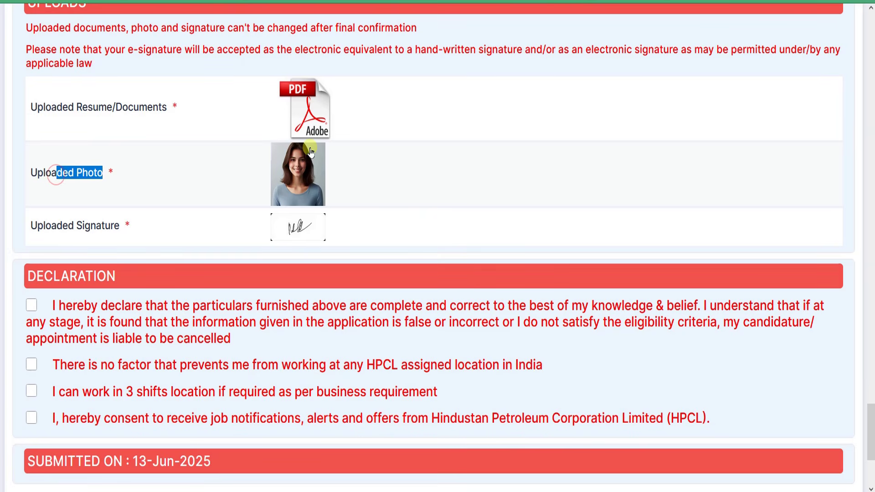
left_click_drag(68, 226, 293, 231)
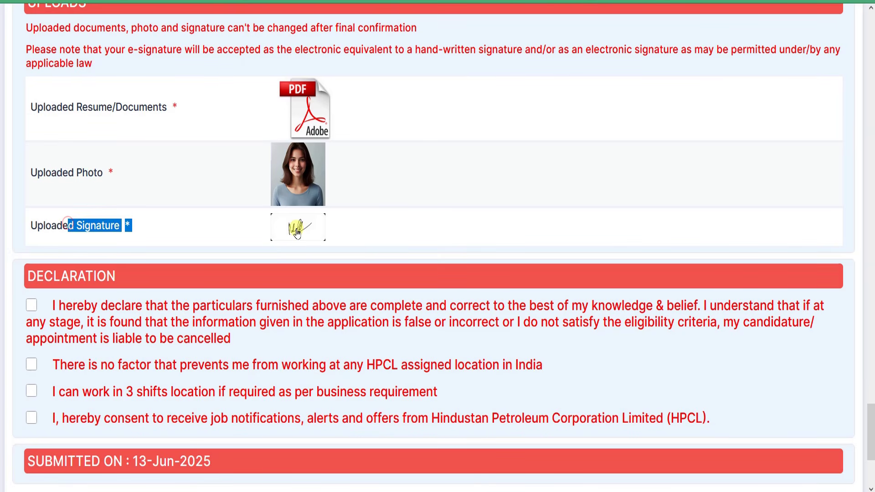
scroll(429, 229, "up", 4)
scroll(436, 228, "up", 10)
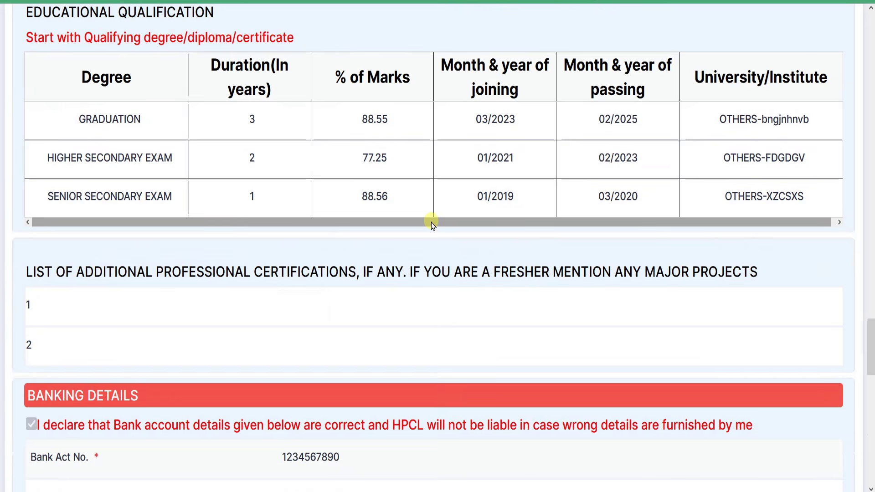
scroll(434, 220, "up", 8)
scroll(396, 218, "up", 20)
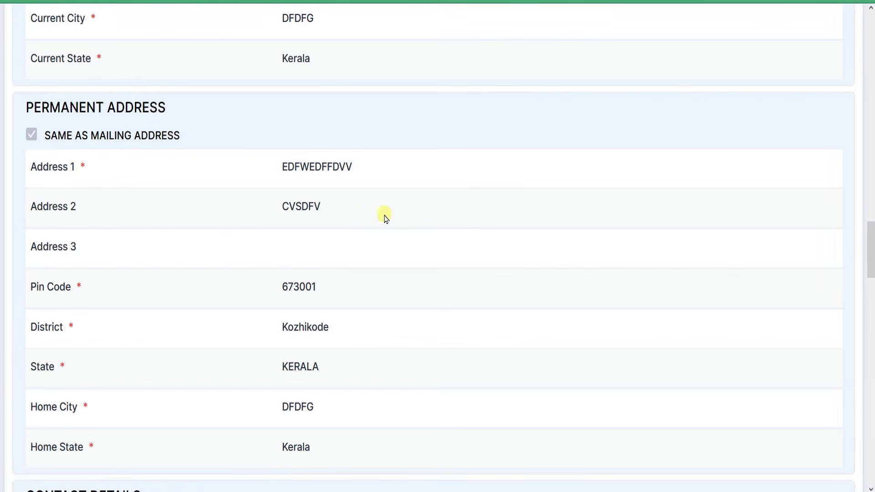
scroll(378, 214, "down", 20)
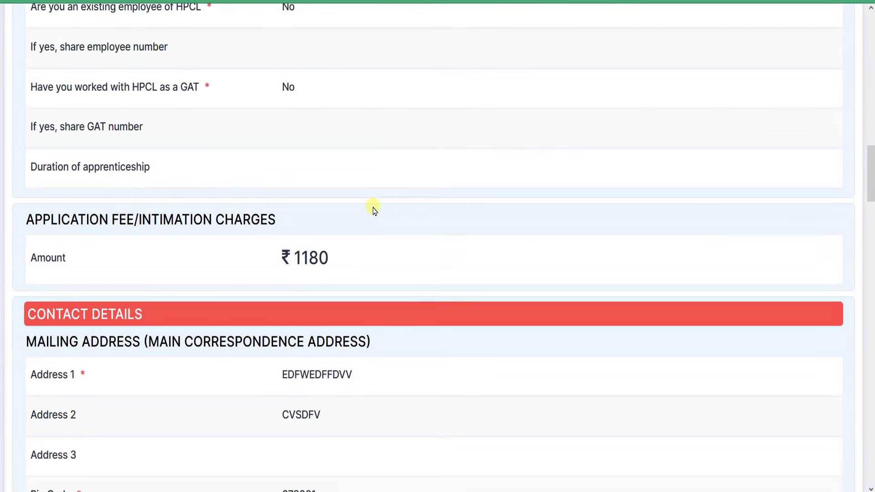
scroll(376, 205, "down", 3)
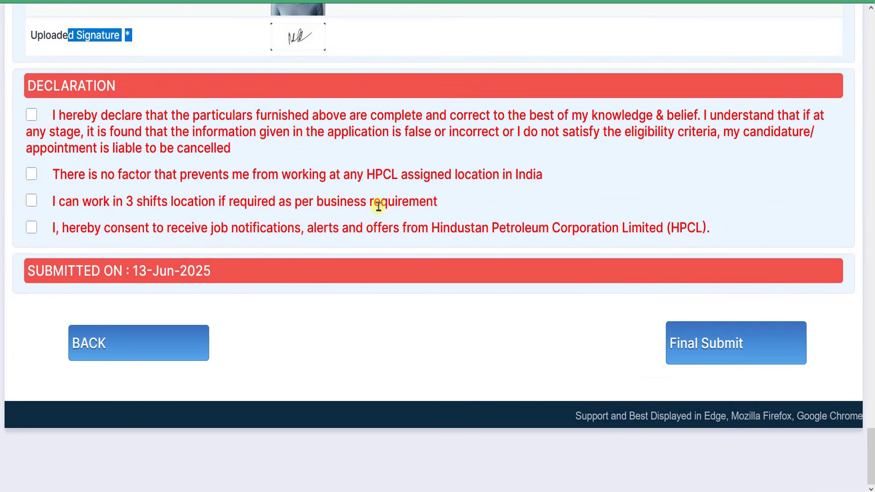
scroll(377, 205, "up", 20)
scroll(395, 222, "up", 20)
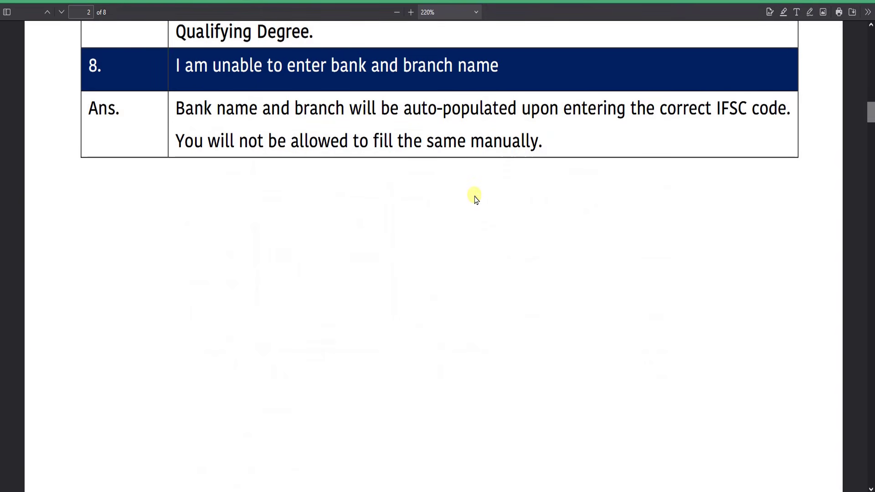
Read FAQ question 3 and its answer about editing application forms
scroll(474, 199, "up", 10)
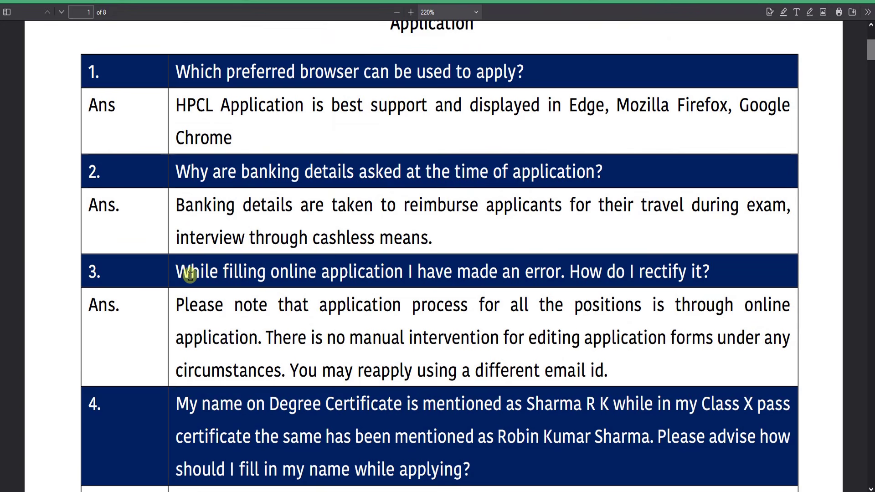
left_click_drag(192, 272, 685, 274)
left_click(622, 303)
left_click_drag(244, 305, 633, 310)
left_click(633, 310)
left_click_drag(403, 337, 554, 338)
left_click_drag(611, 336, 707, 337)
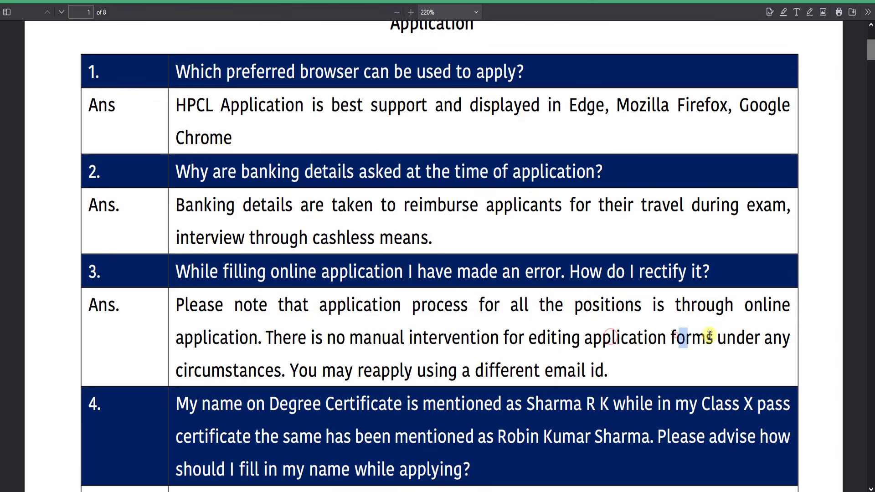
left_click(710, 336)
Highlight the sentence saying you may reapply using a different email id
left_click_drag(295, 369, 469, 370)
left_click_drag(503, 371, 622, 369)
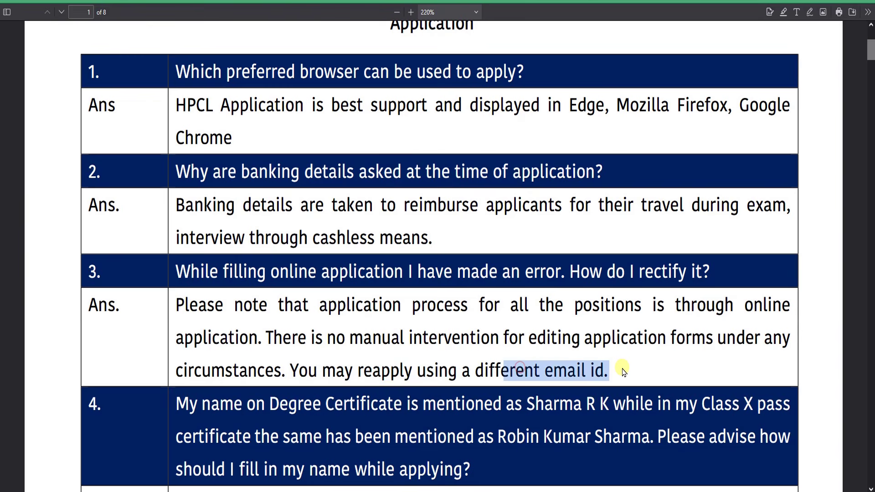
left_click(617, 365)
left_click_drag(298, 370, 605, 366)
left_click(531, 368)
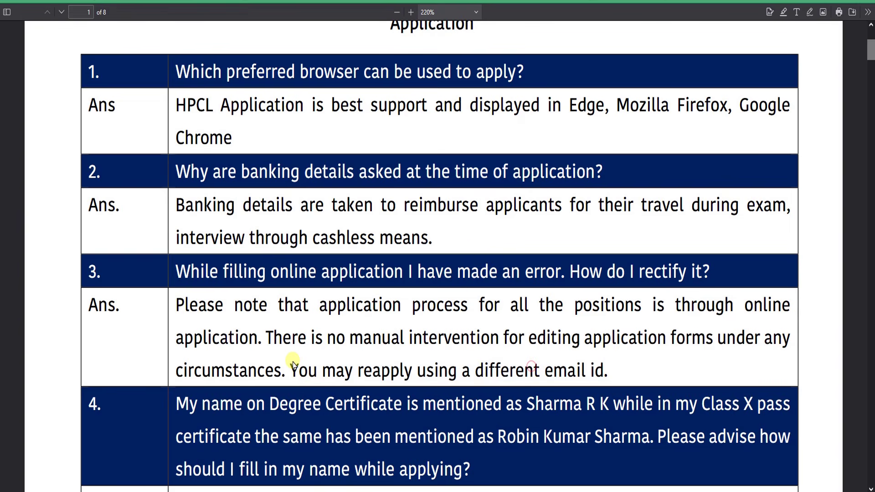
left_click_drag(289, 365, 635, 381)
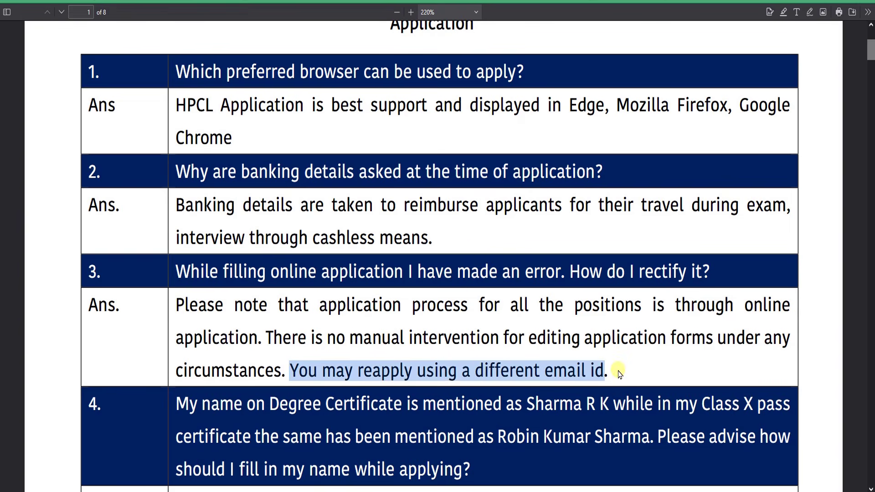
left_click(619, 373)
left_click_drag(320, 366, 614, 377)
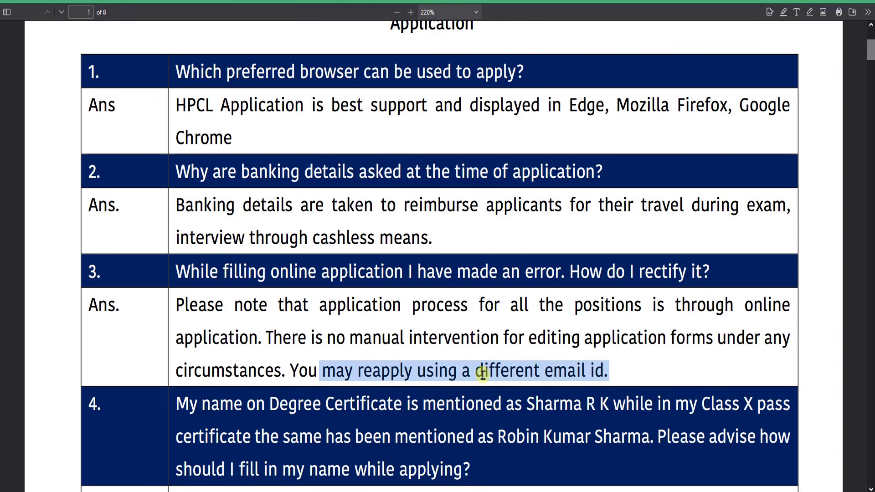
left_click(577, 332)
scroll(561, 310, "up", 4)
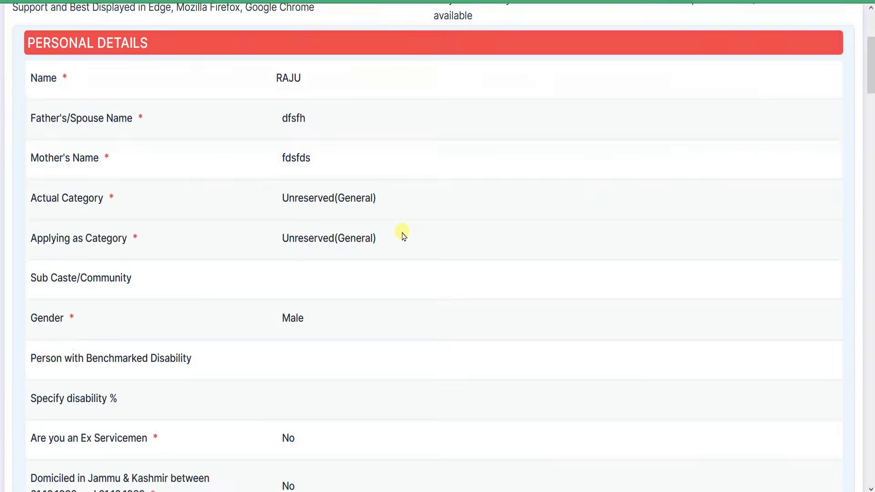
Tick the declarations on correct particulars, working at any HPCL location, and 3 shifts
scroll(401, 232, "down", 15)
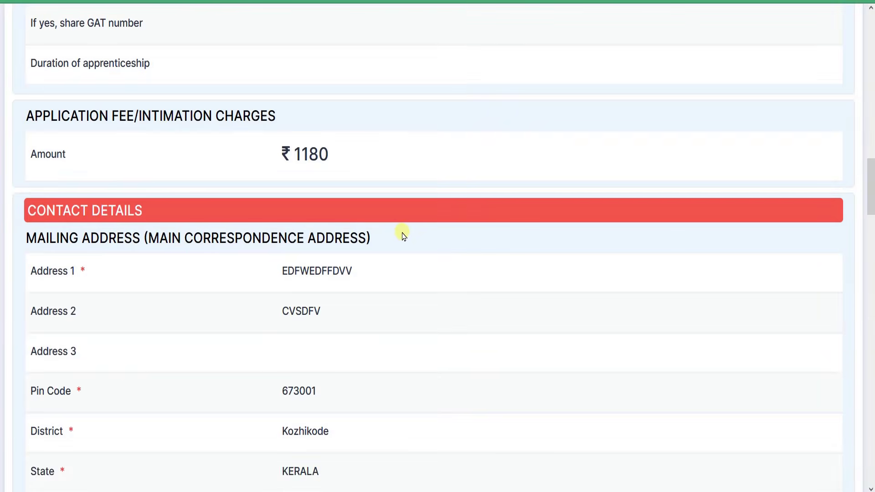
scroll(398, 238, "down", 15)
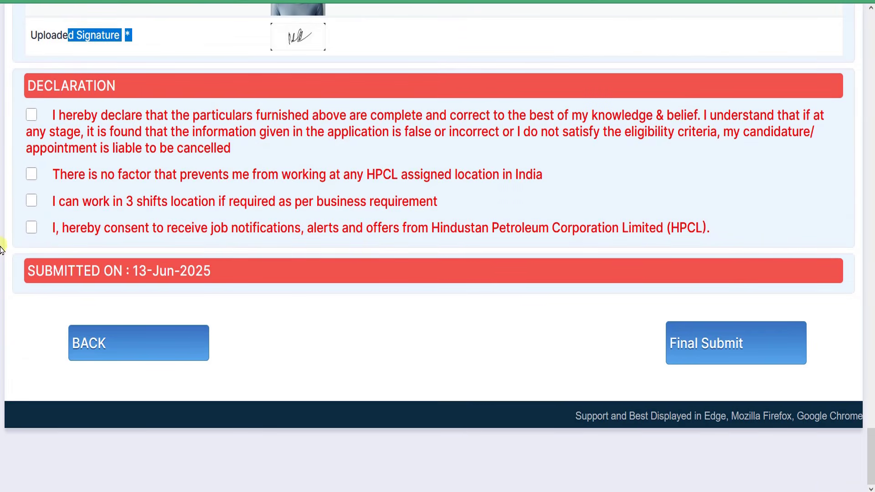
left_click(29, 116)
left_click(31, 175)
left_click(32, 201)
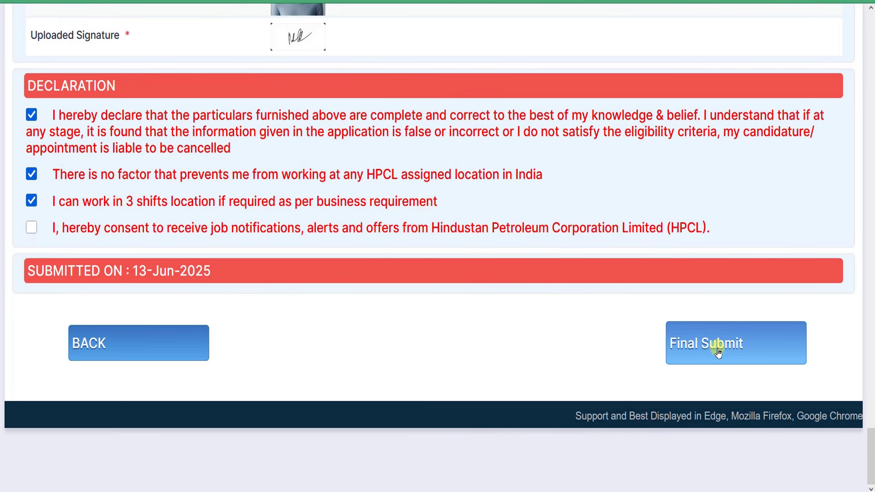
Start Final Submit but cancel the confirmation, then review the preview
left_click(718, 351)
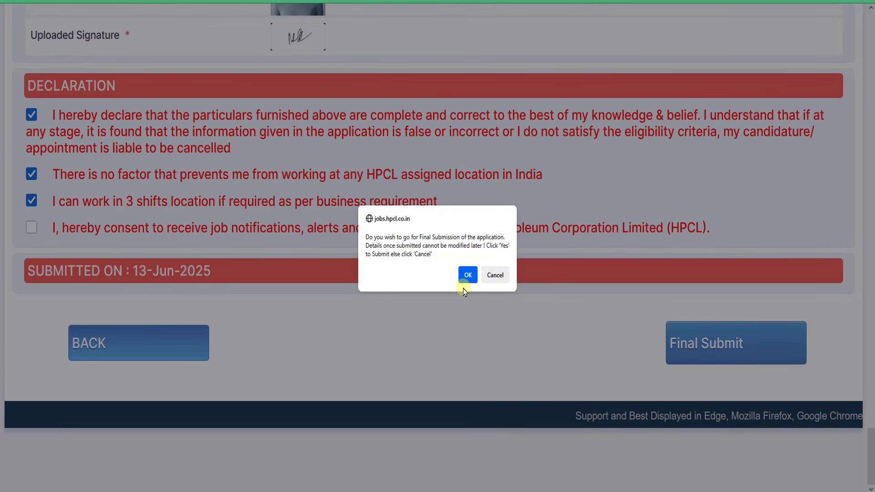
left_click(495, 274)
scroll(570, 308, "up", 10)
scroll(518, 306, "up", 15)
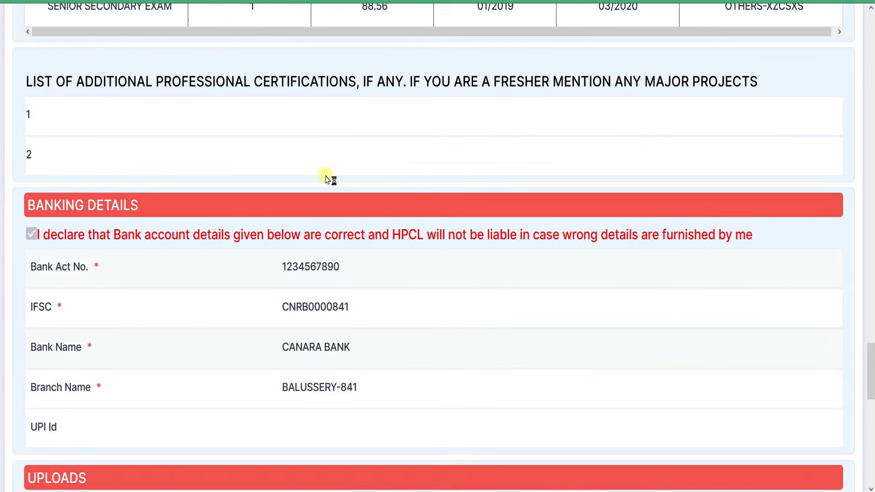
scroll(445, 210, "down", 20)
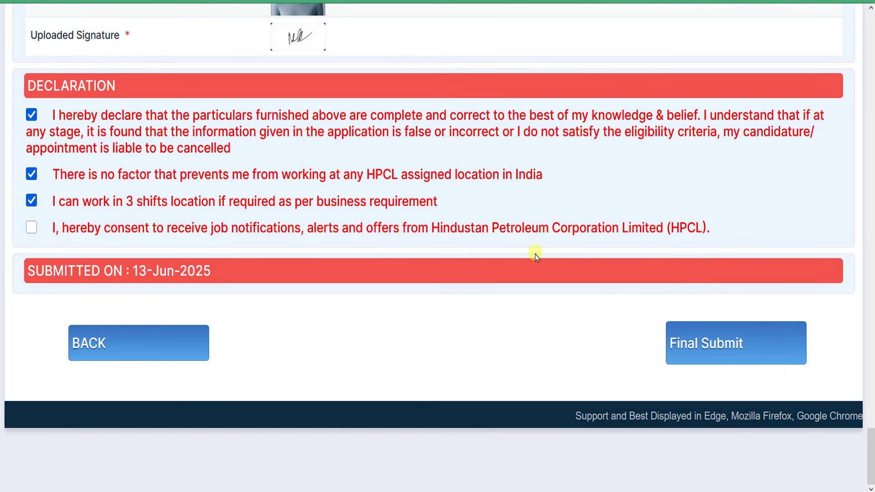
scroll(535, 253, "up", 20)
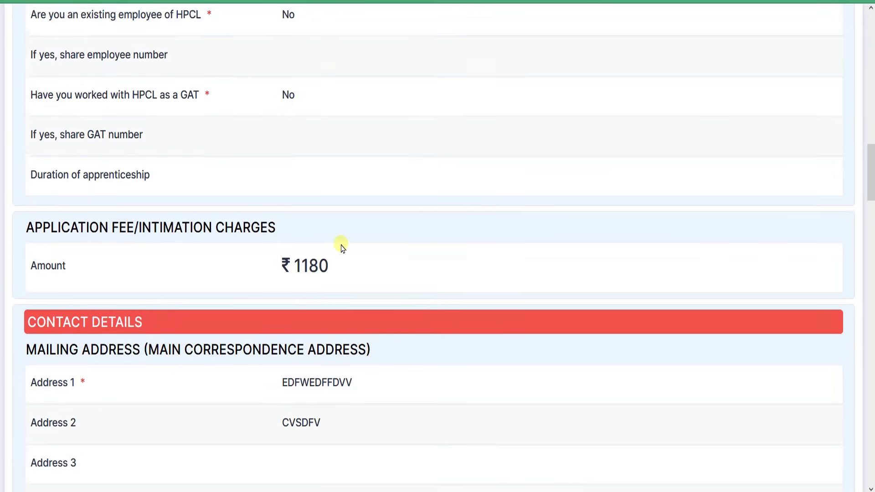
scroll(343, 248, "up", 15)
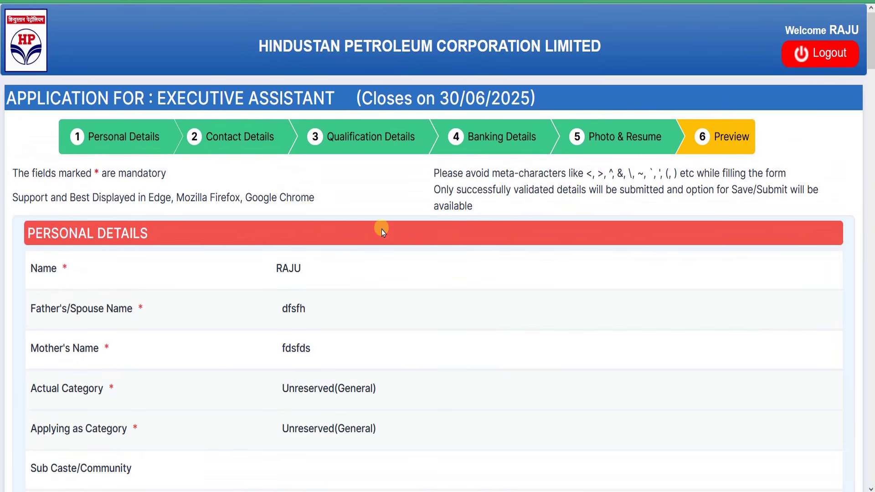
scroll(532, 250, "down", 20)
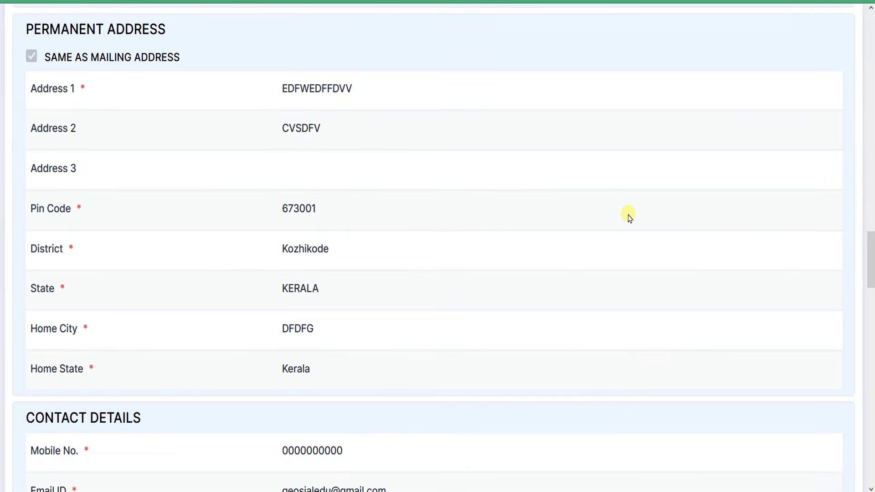
scroll(670, 230, "down", 12)
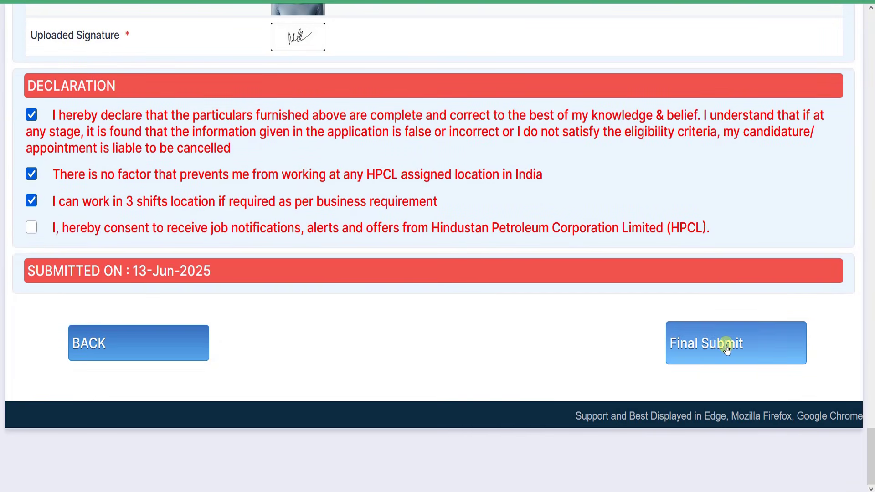
scroll(518, 280, "up", 20)
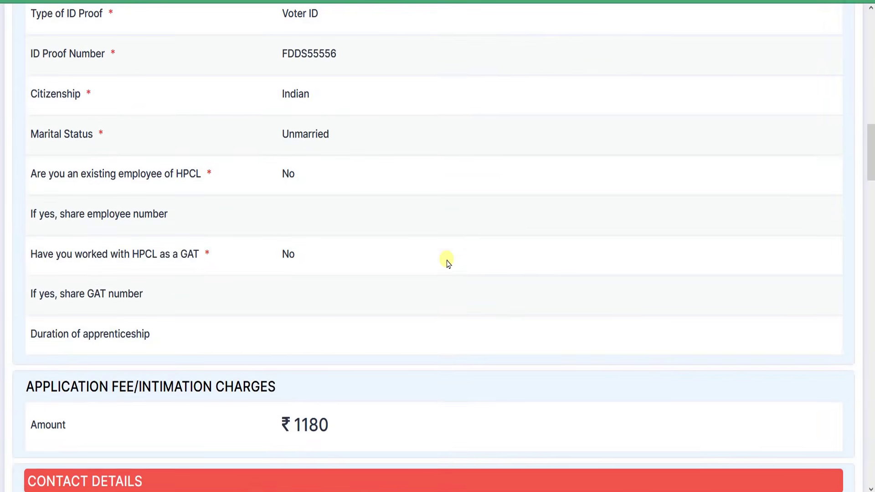
scroll(448, 263, "up", 10)
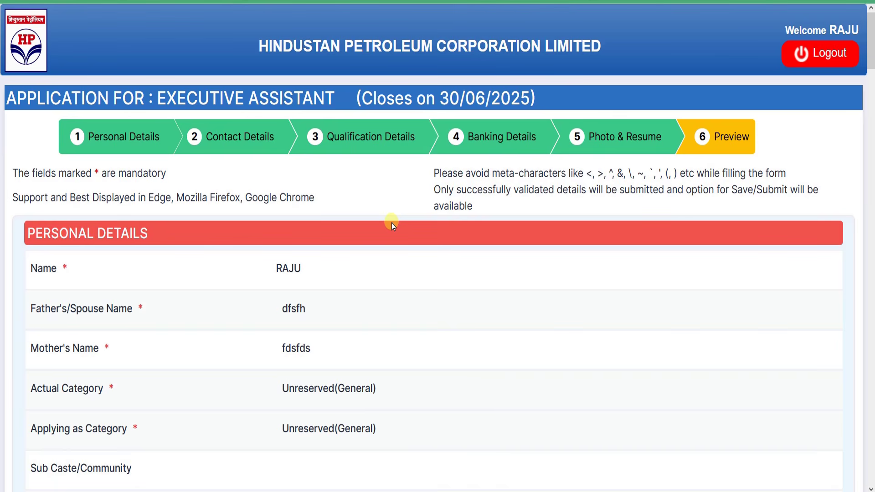